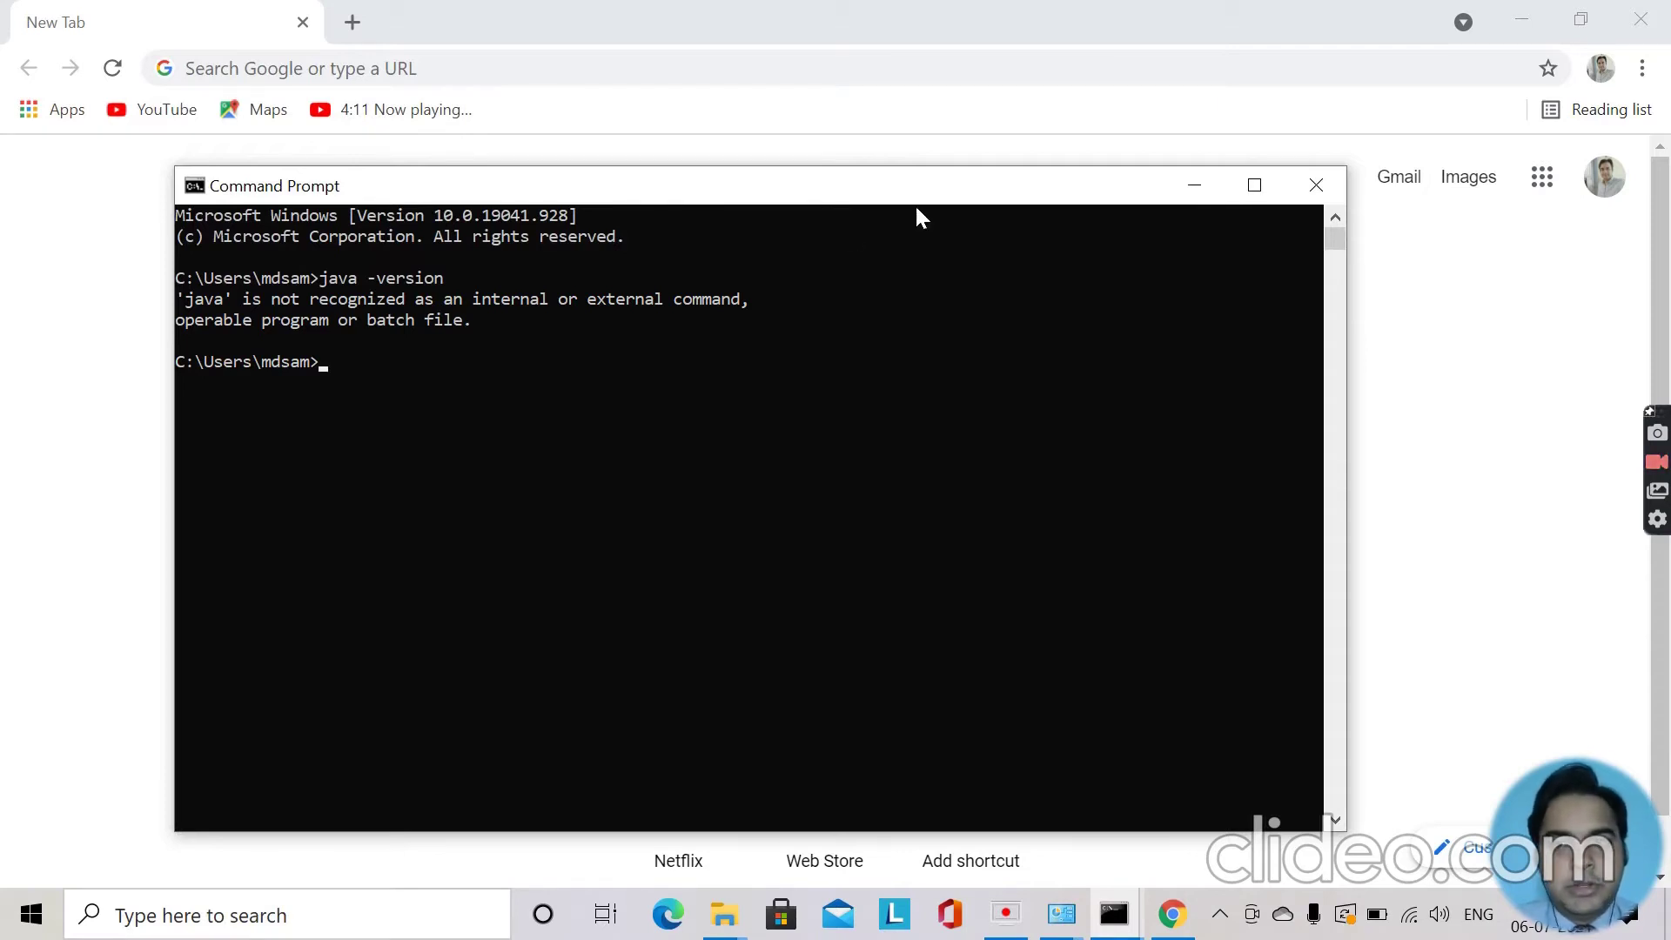
Search Google for 'java jdk download' and open Oracle's Java SE Development Kit 8 downloads page.
left_click(1189, 188)
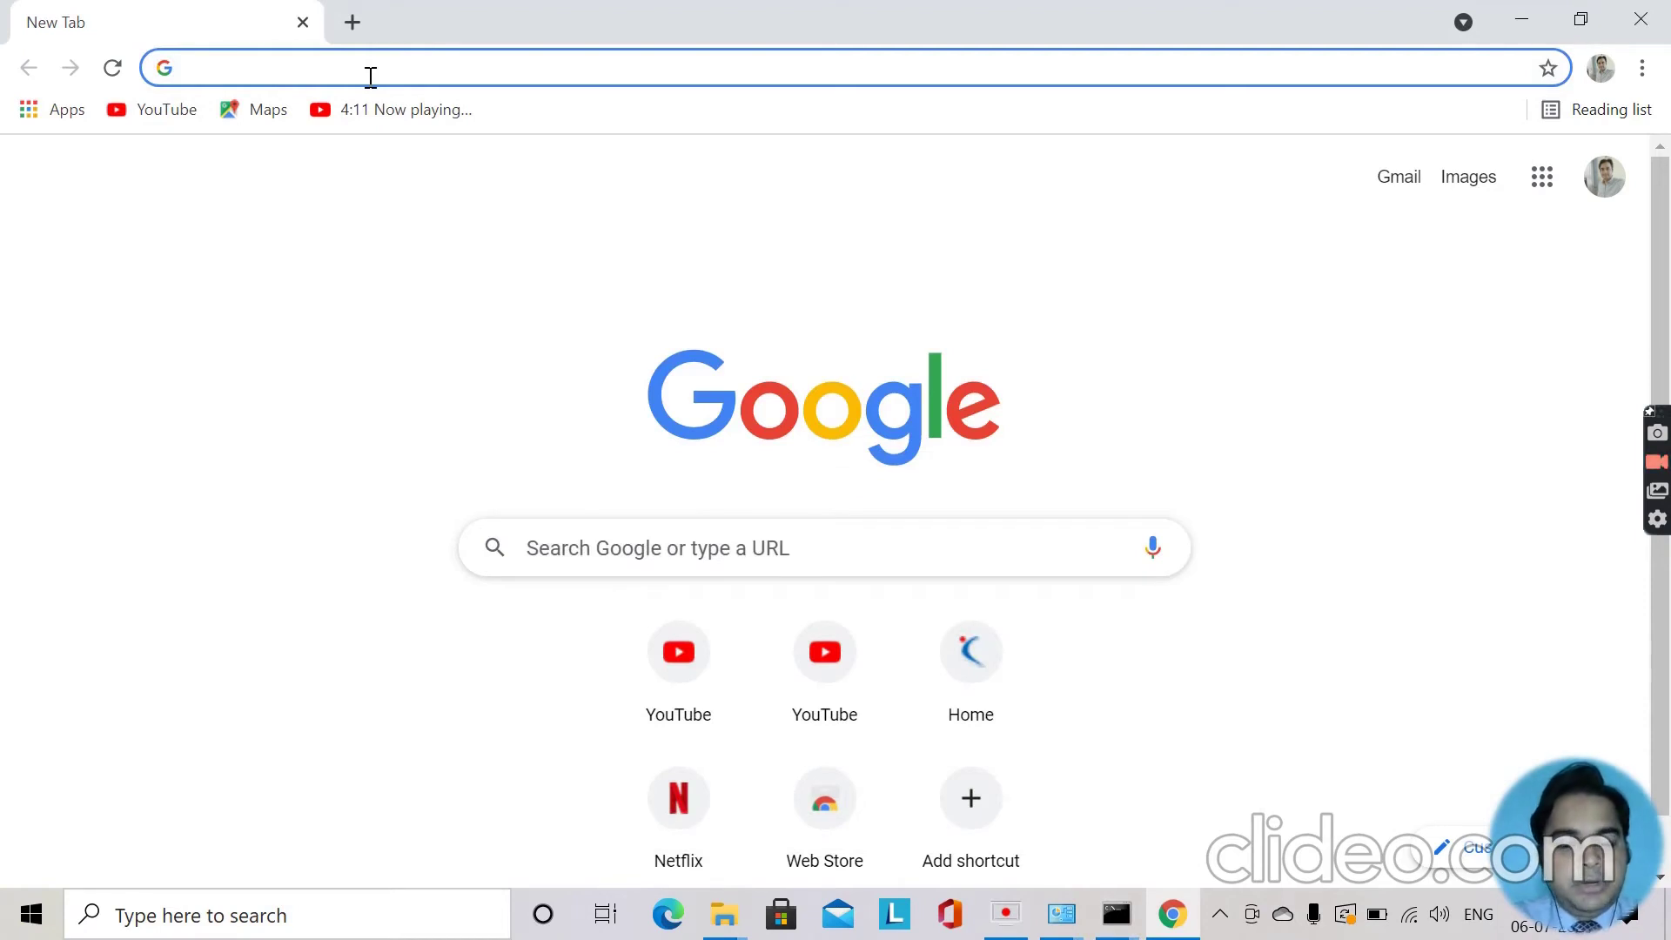
type("java jdk download")
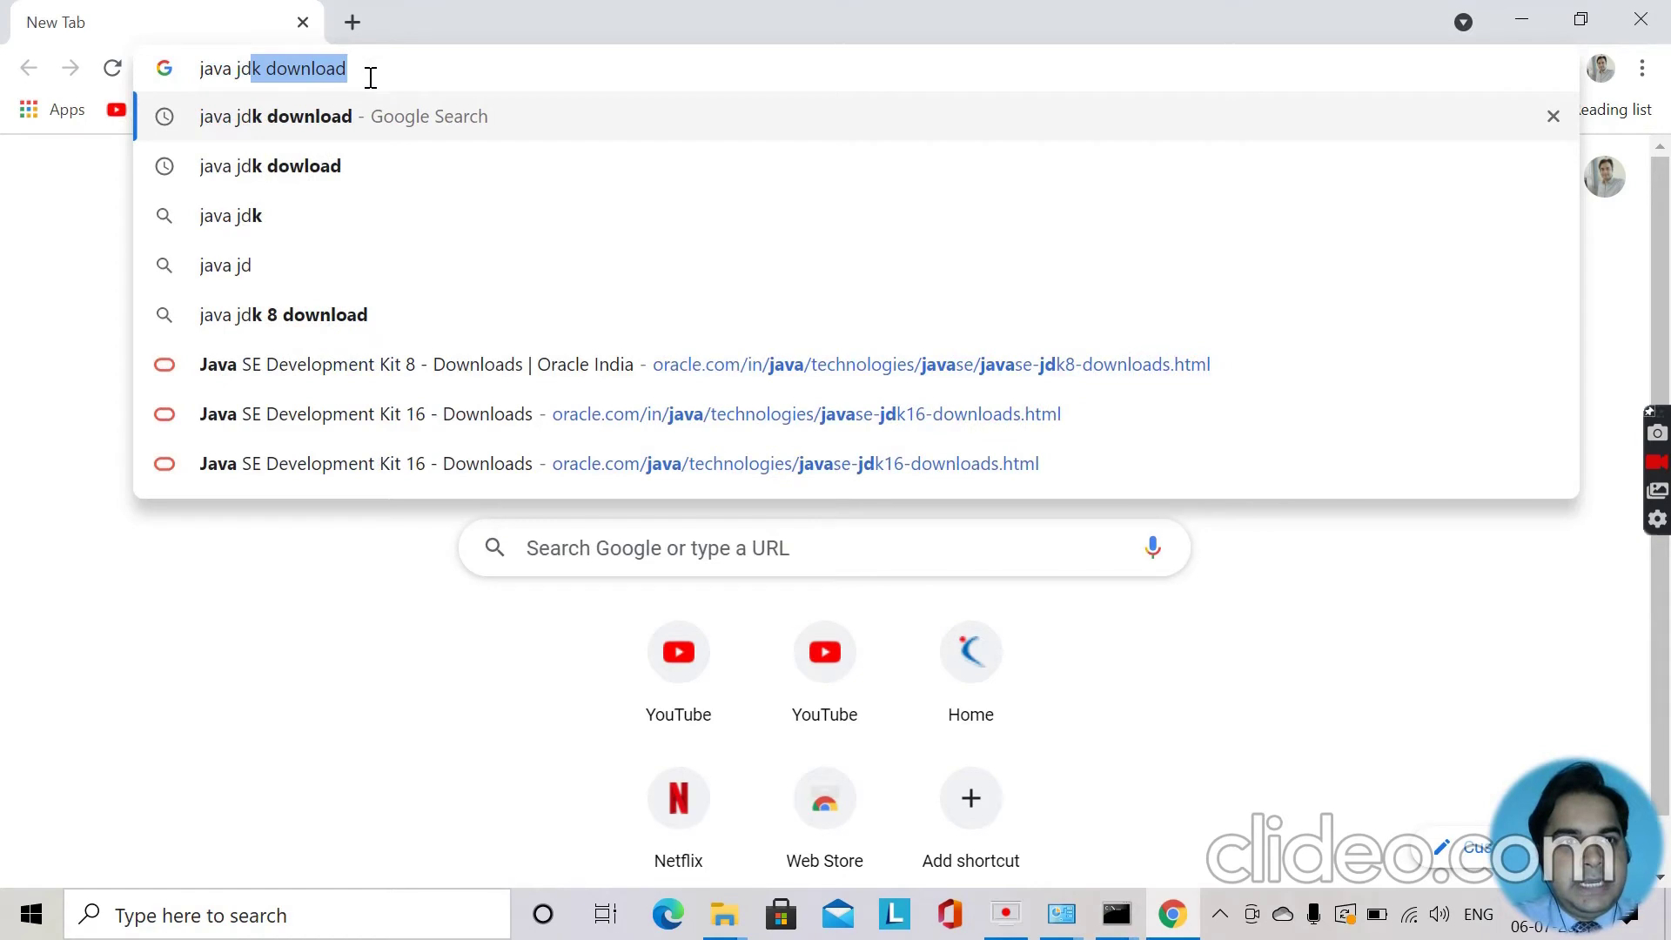
left_click(376, 127)
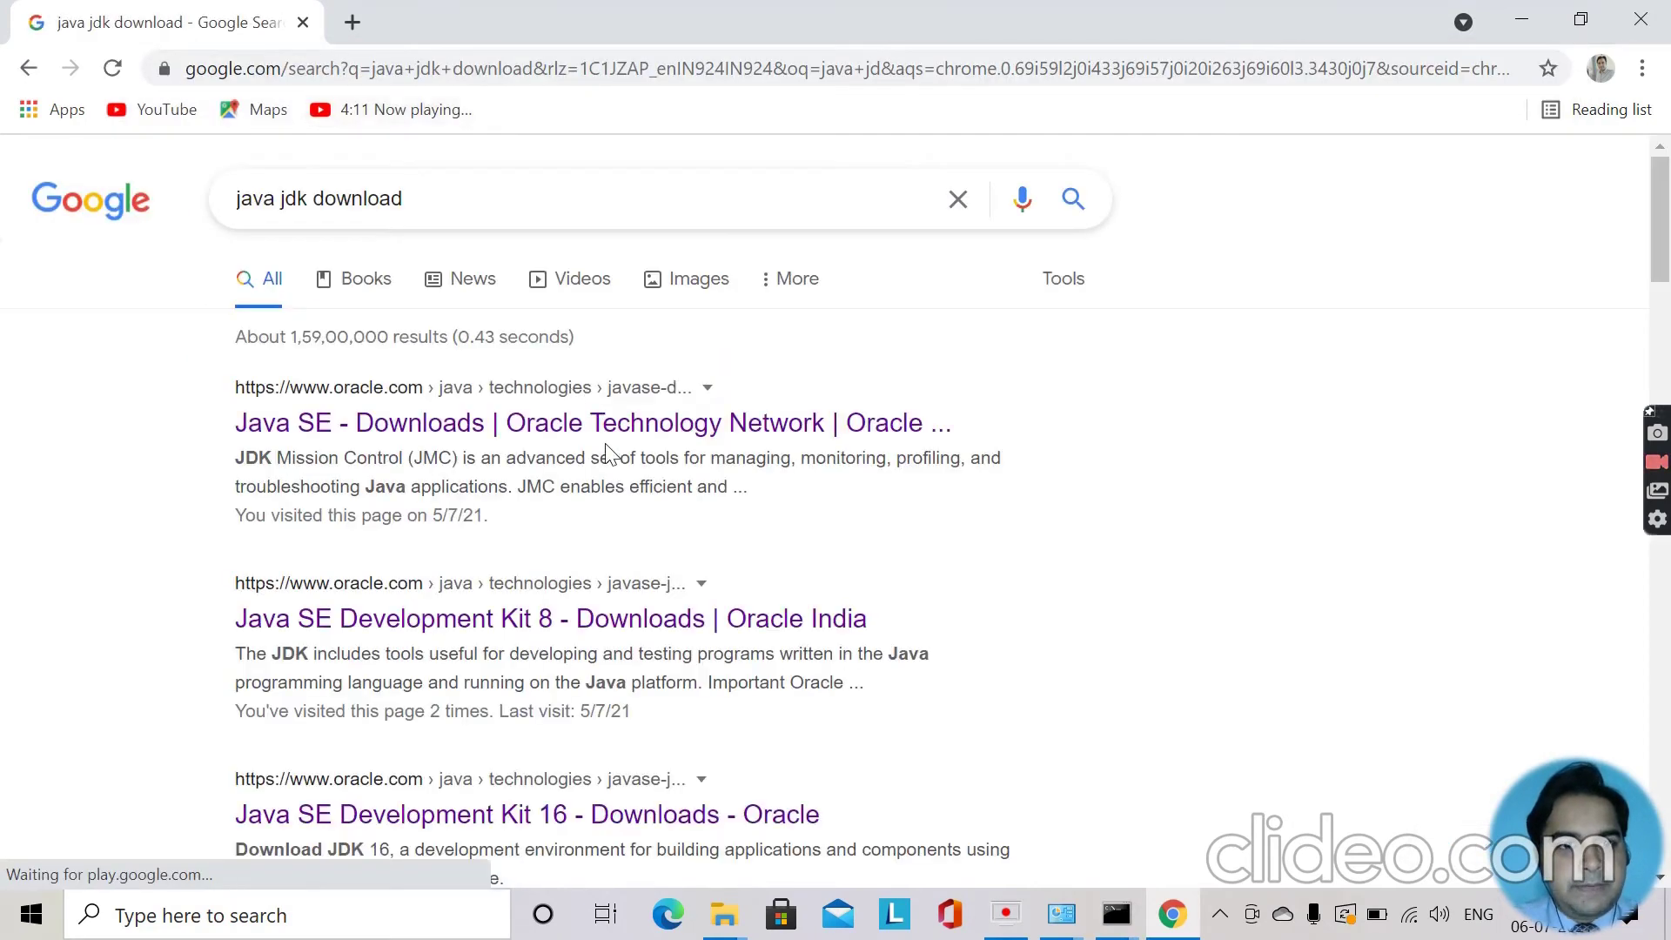
left_click(610, 620)
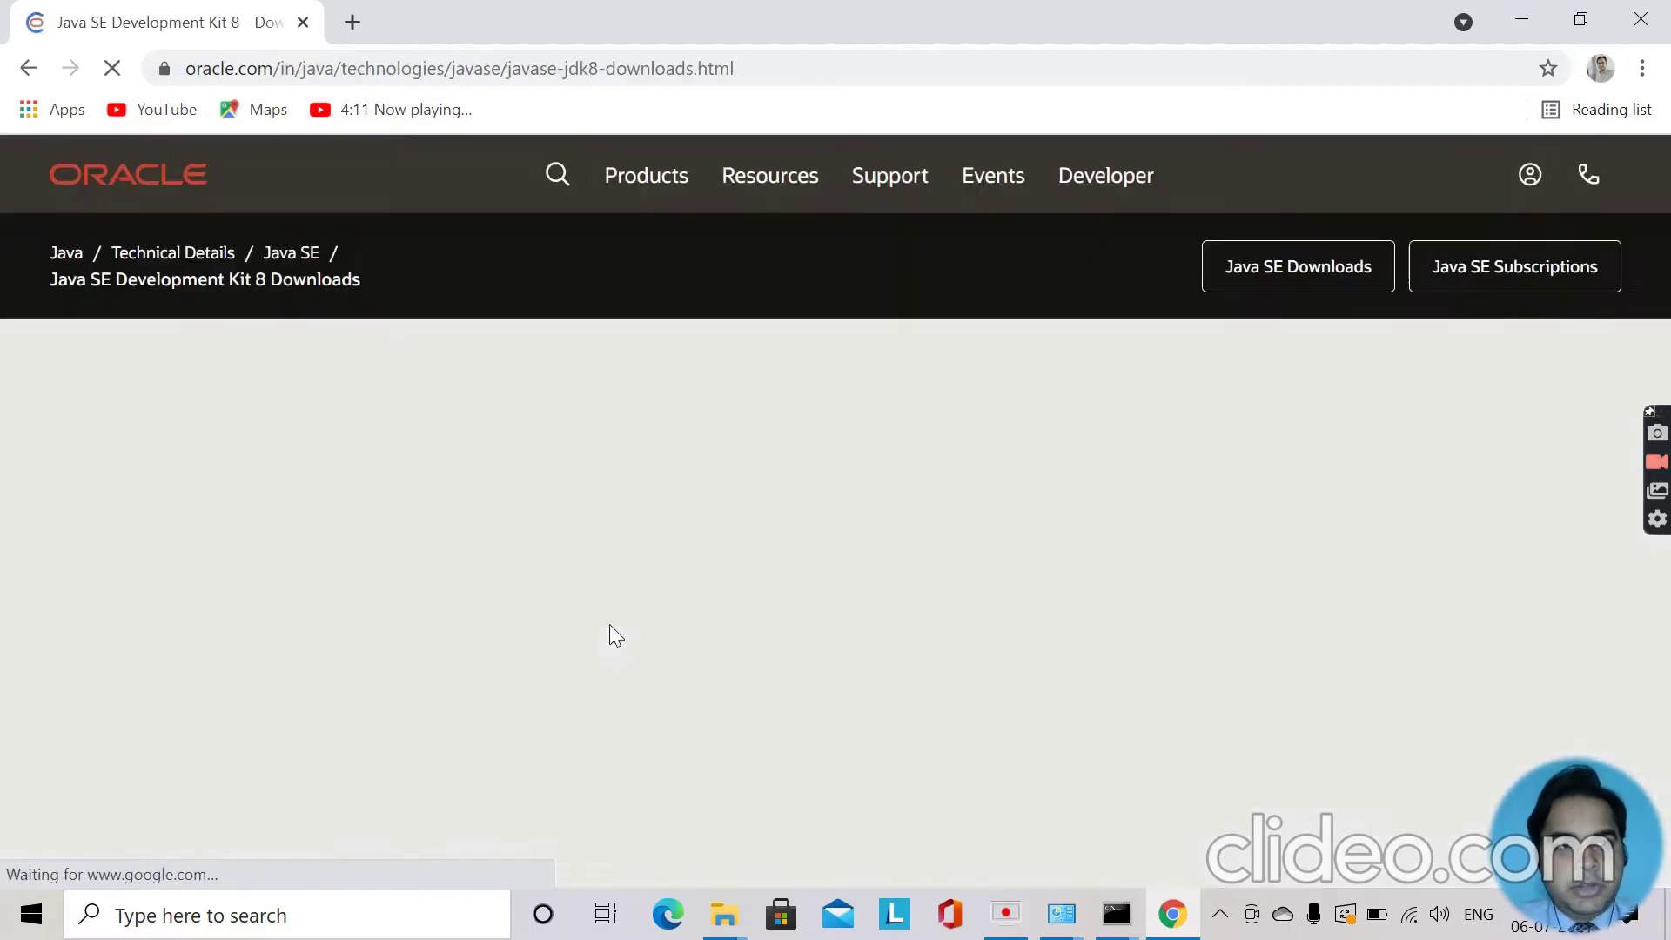
Accept the Oracle license and download jdk-8u291-windows-x64.exe for Windows x64.
scroll(822, 663, "down", 13)
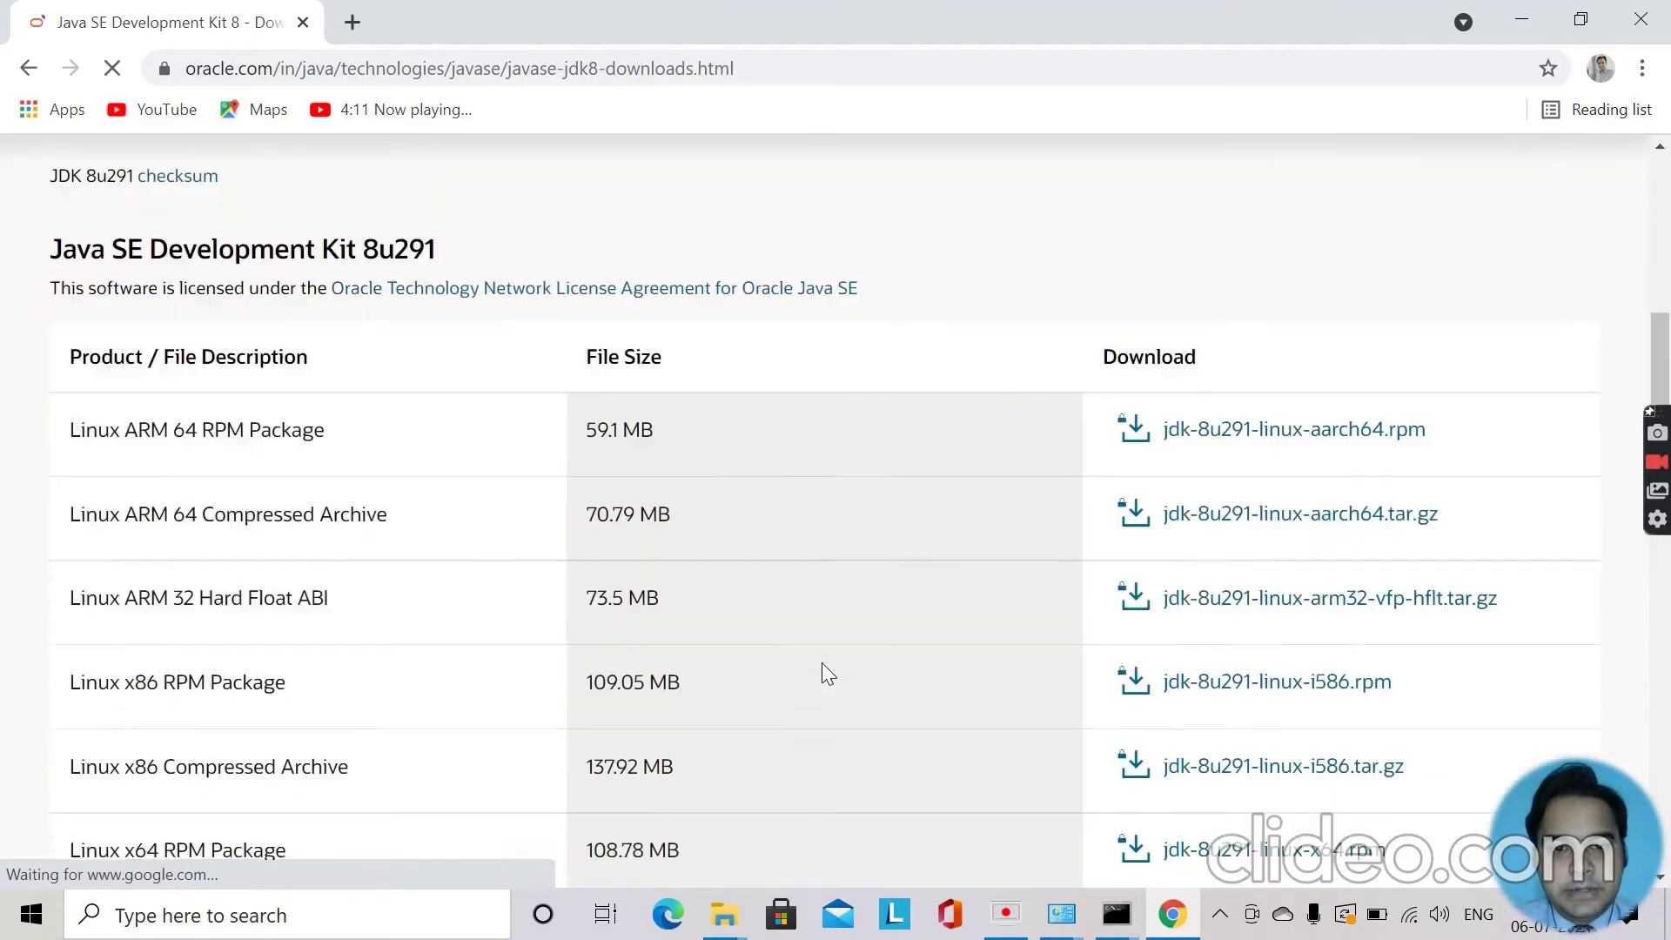
scroll(821, 663, "down", 7)
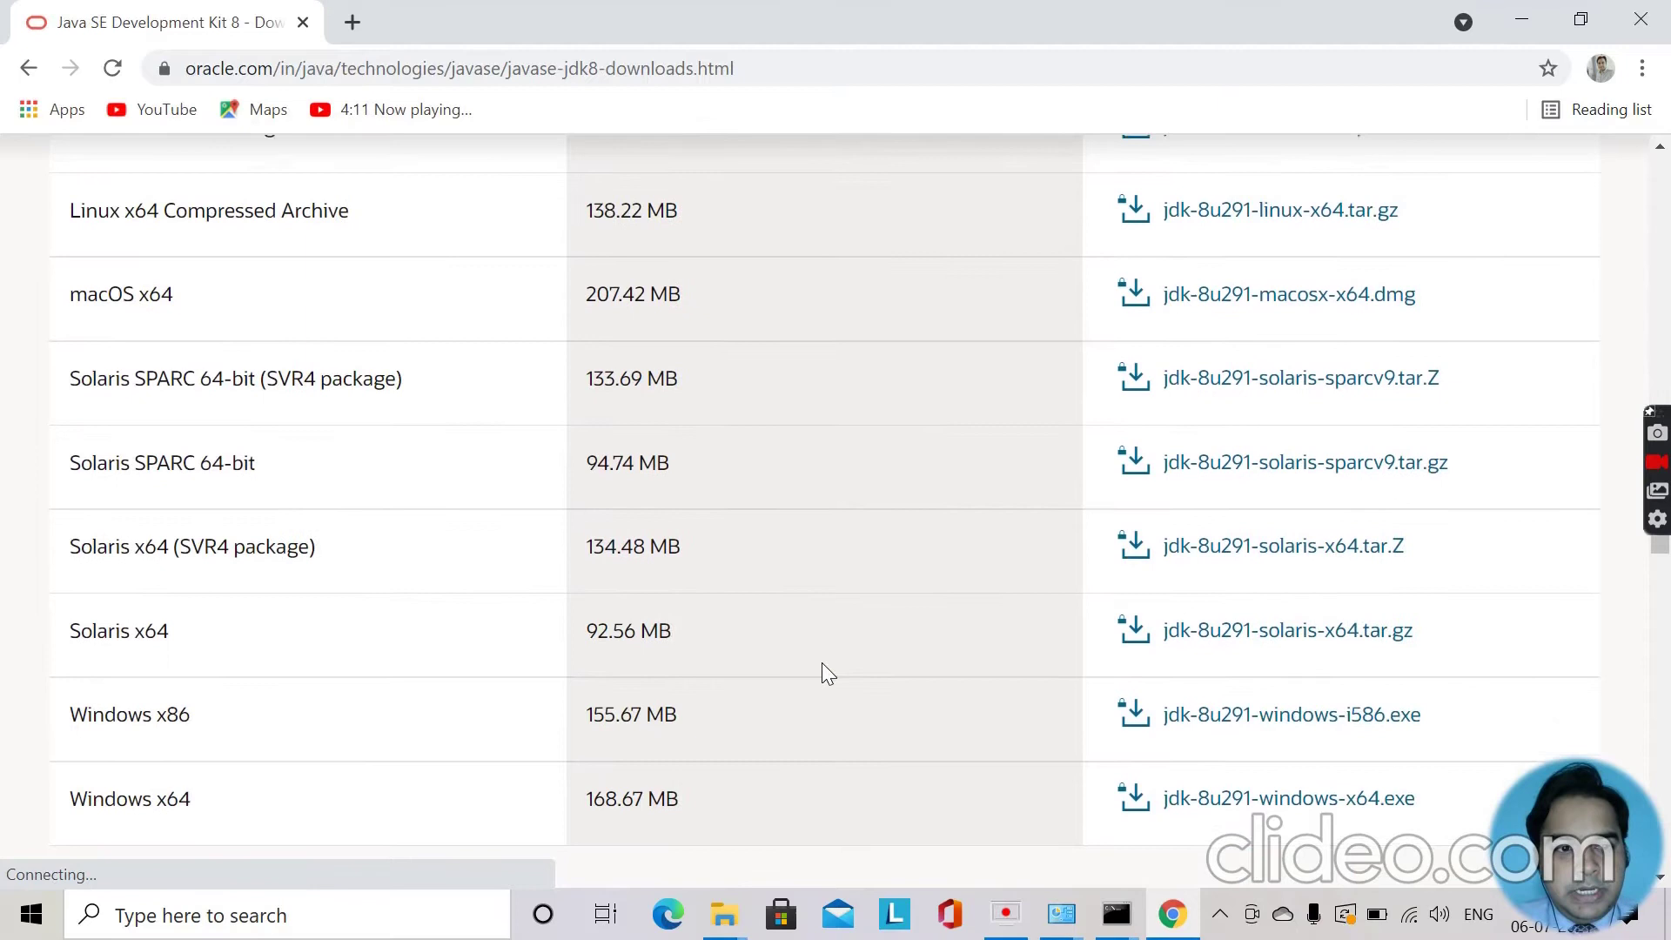
scroll(822, 662, "down", 3)
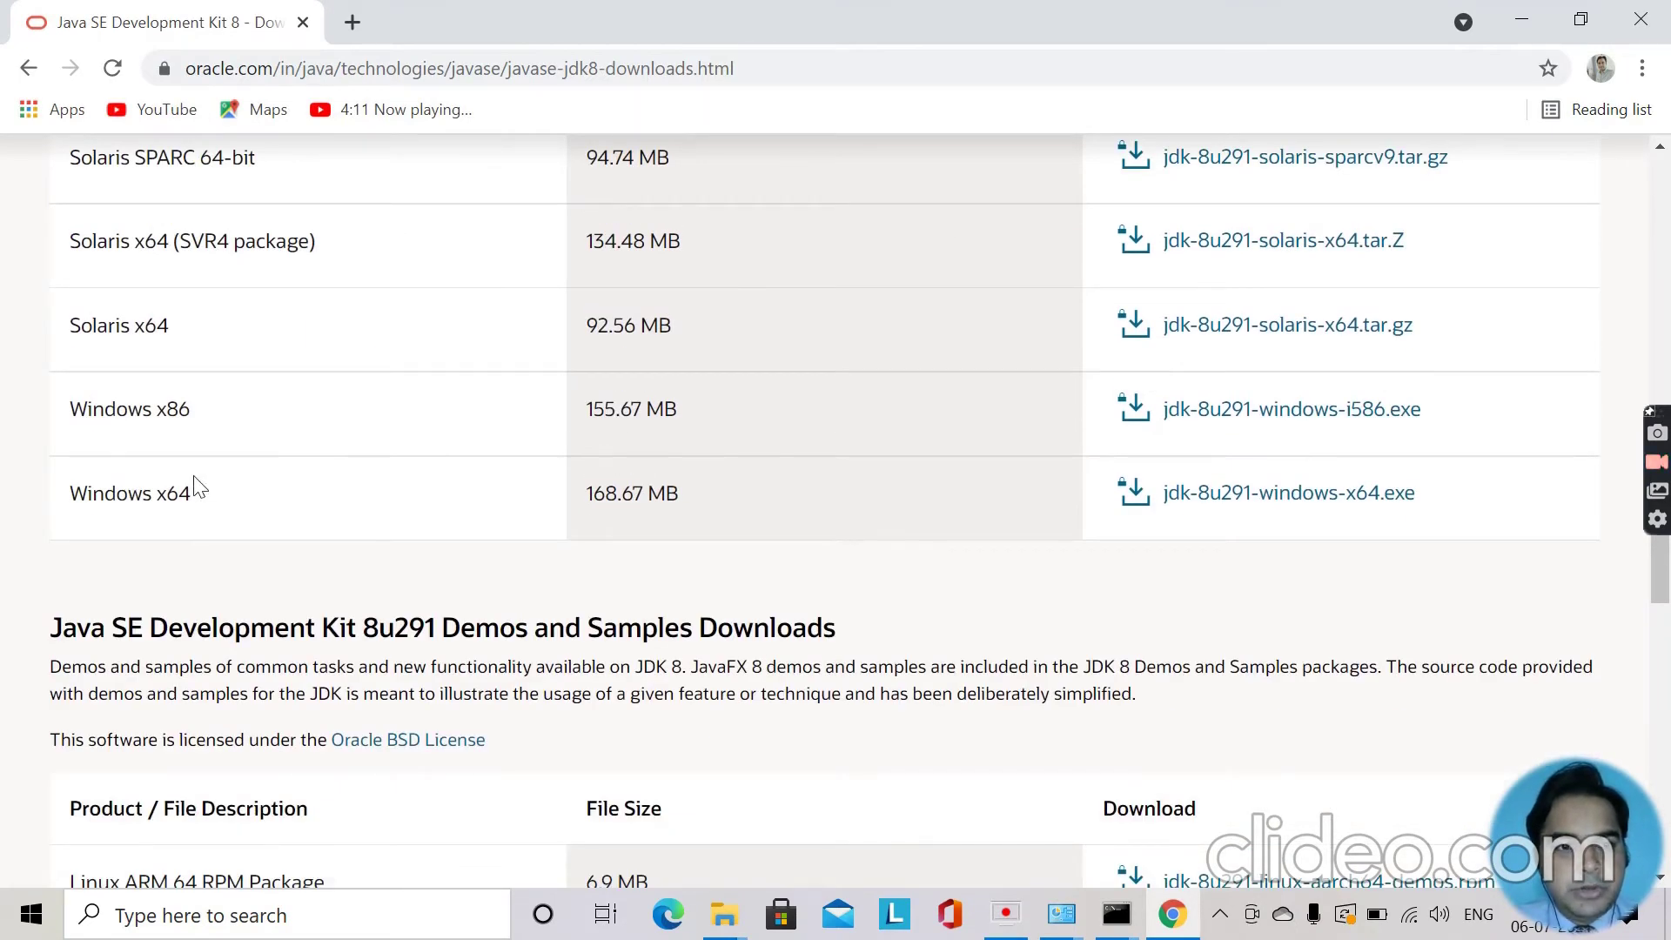
left_click(1277, 495)
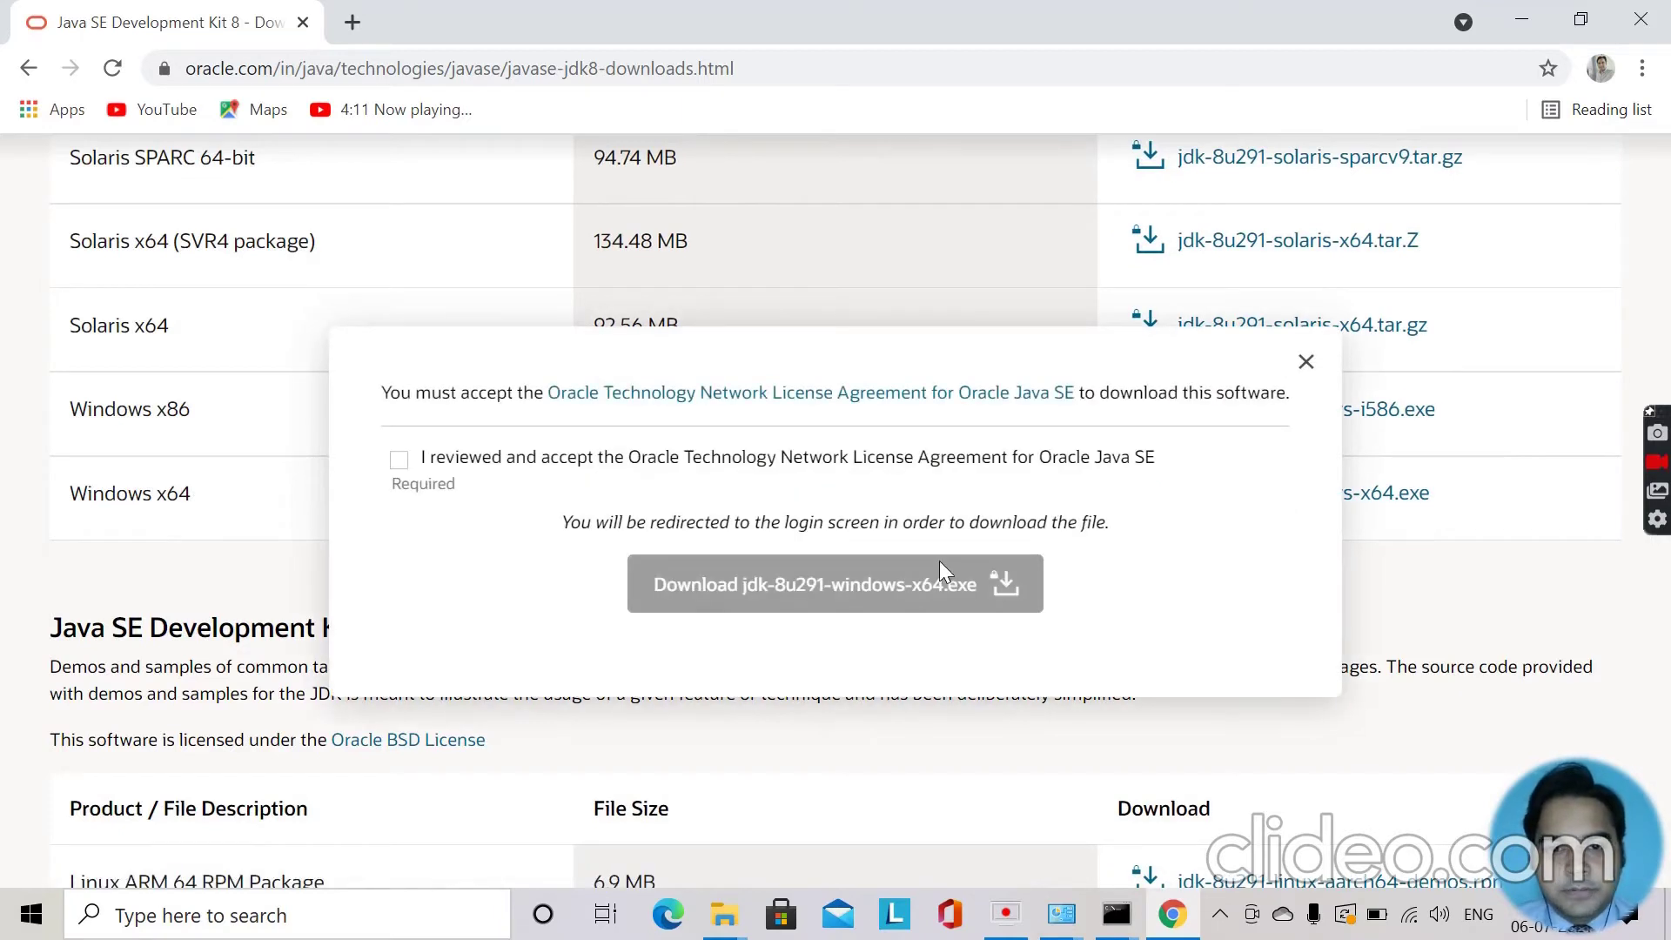
left_click(403, 461)
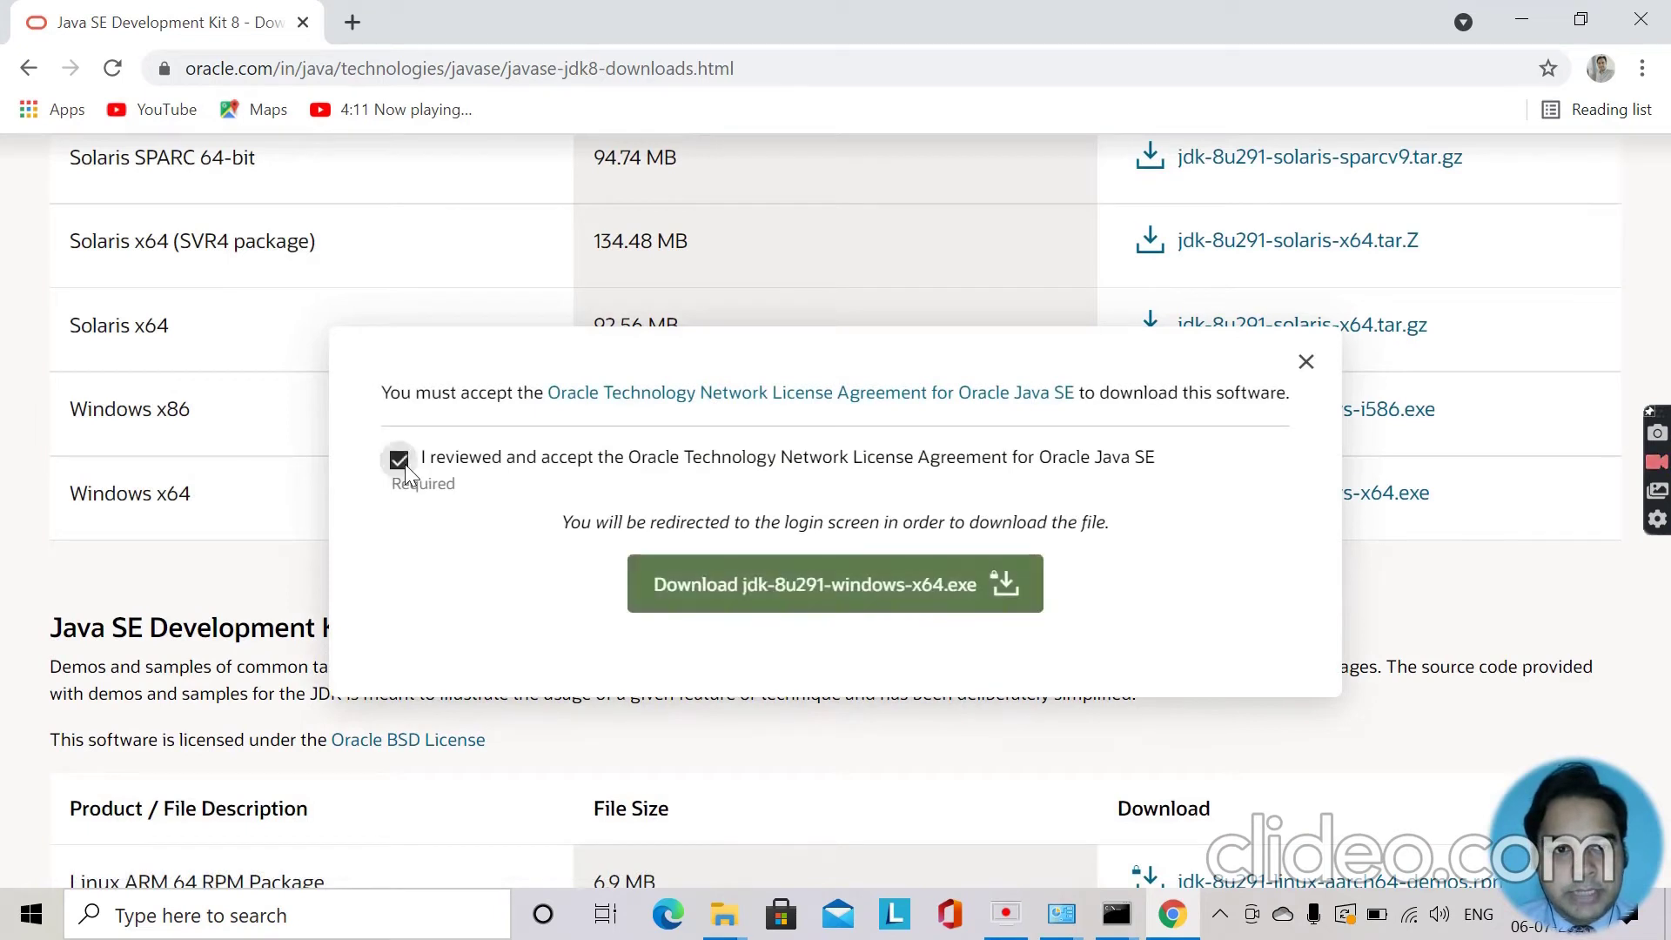
left_click(830, 580)
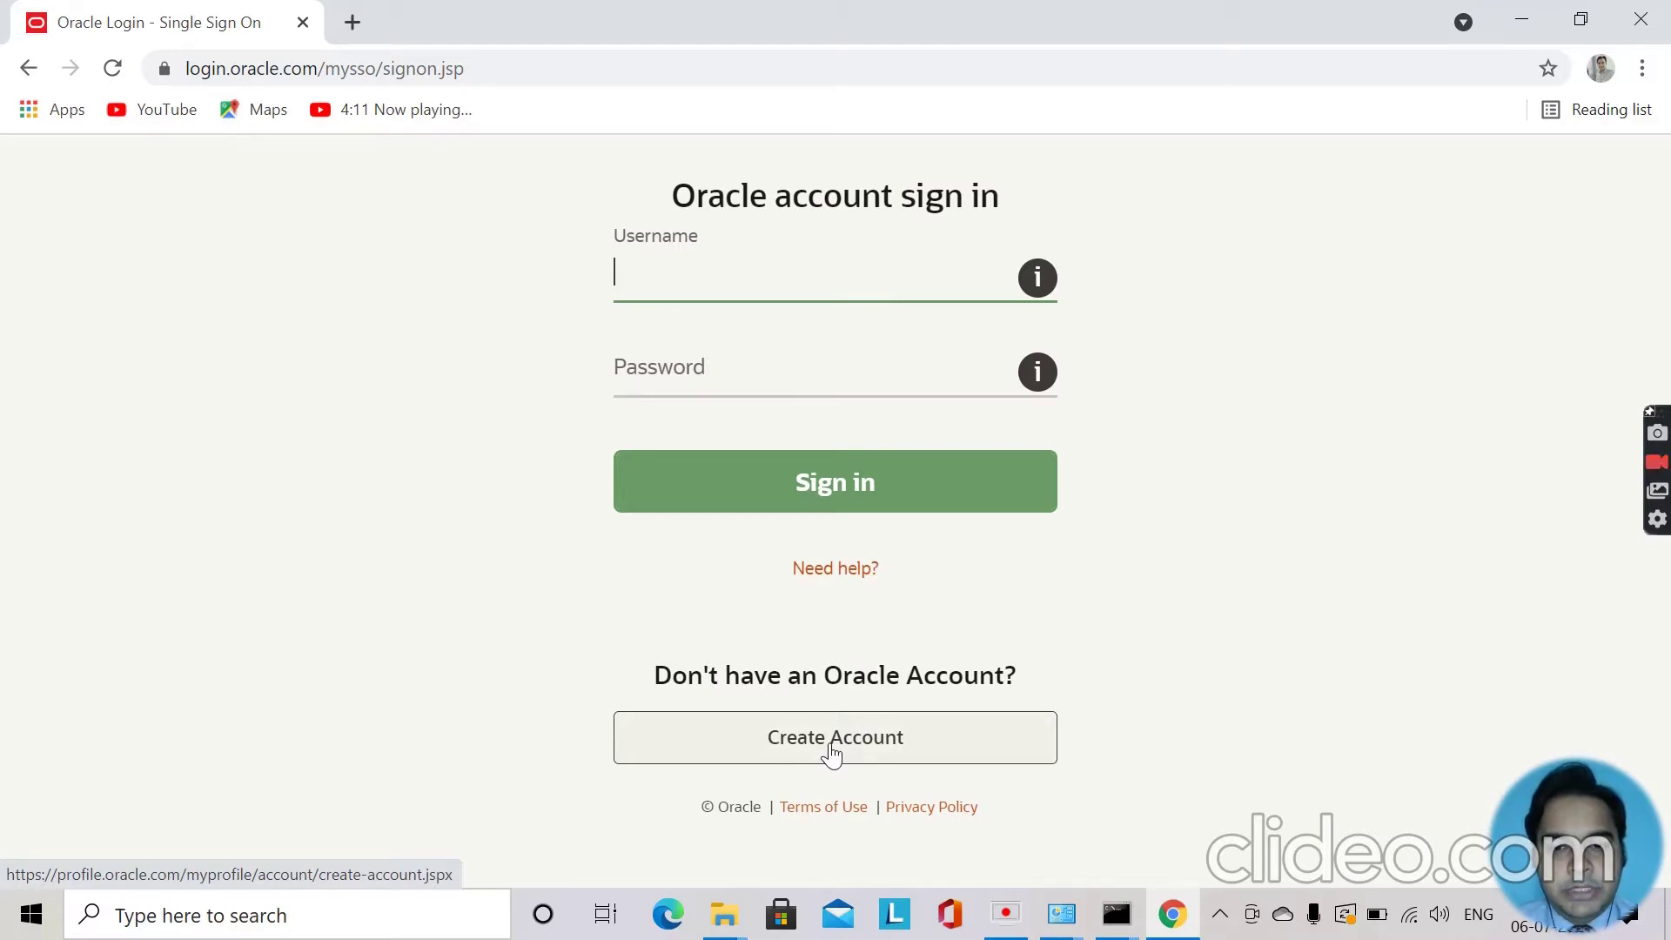
Sign in to the Oracle account with the account e-mail and password.
left_click(675, 282)
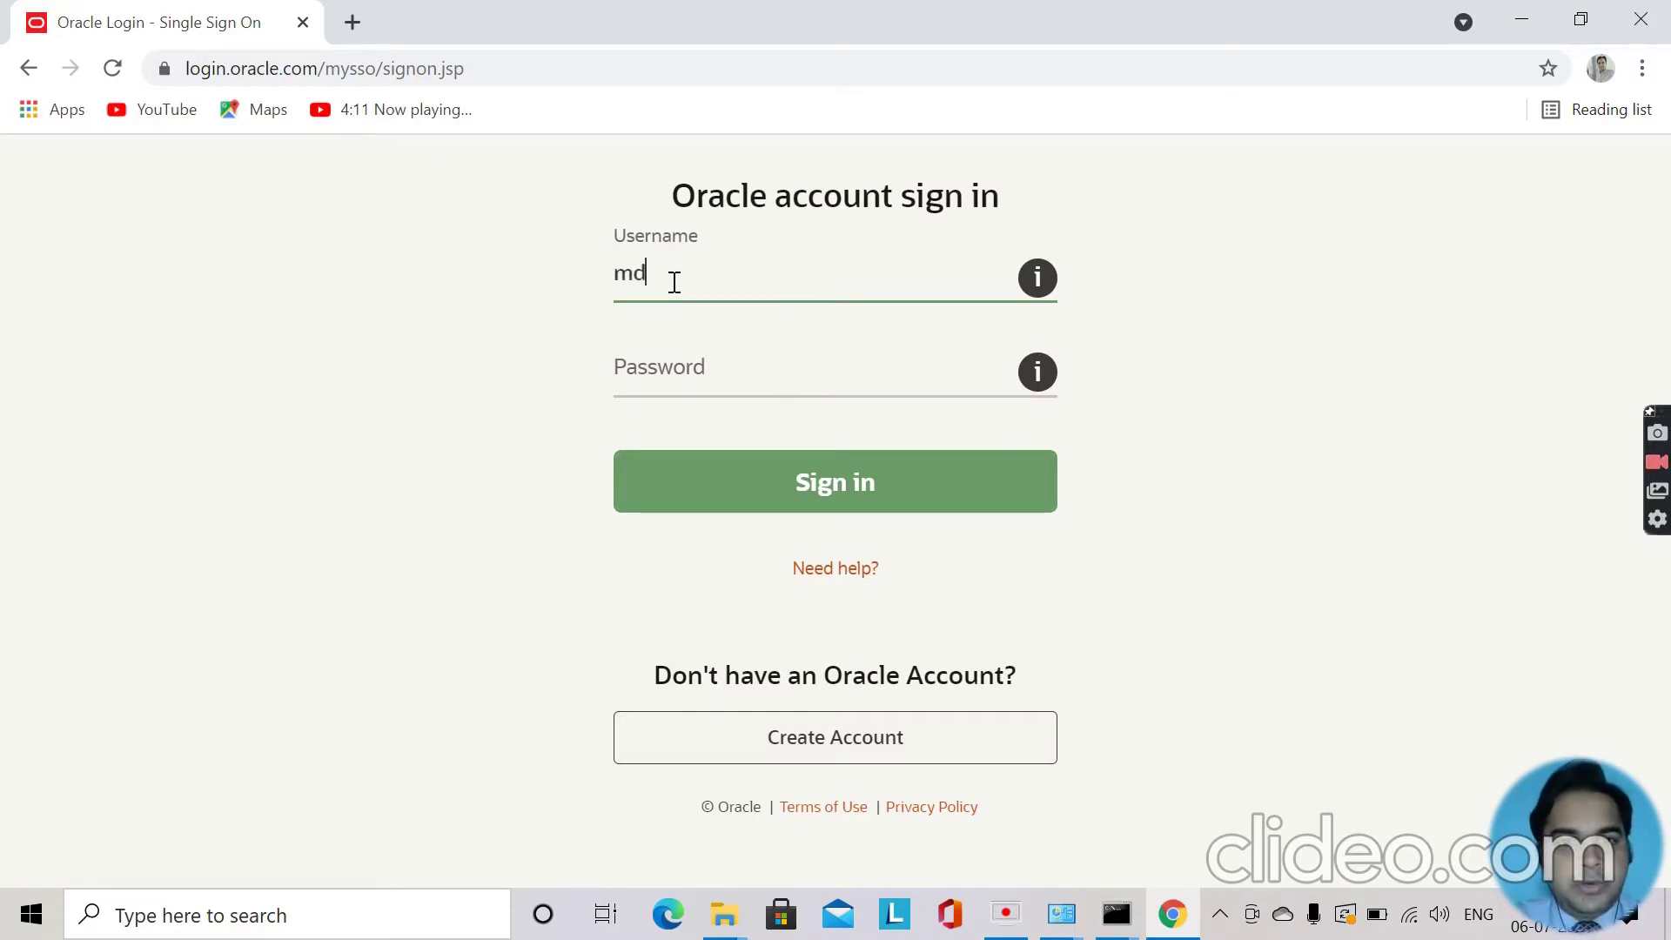
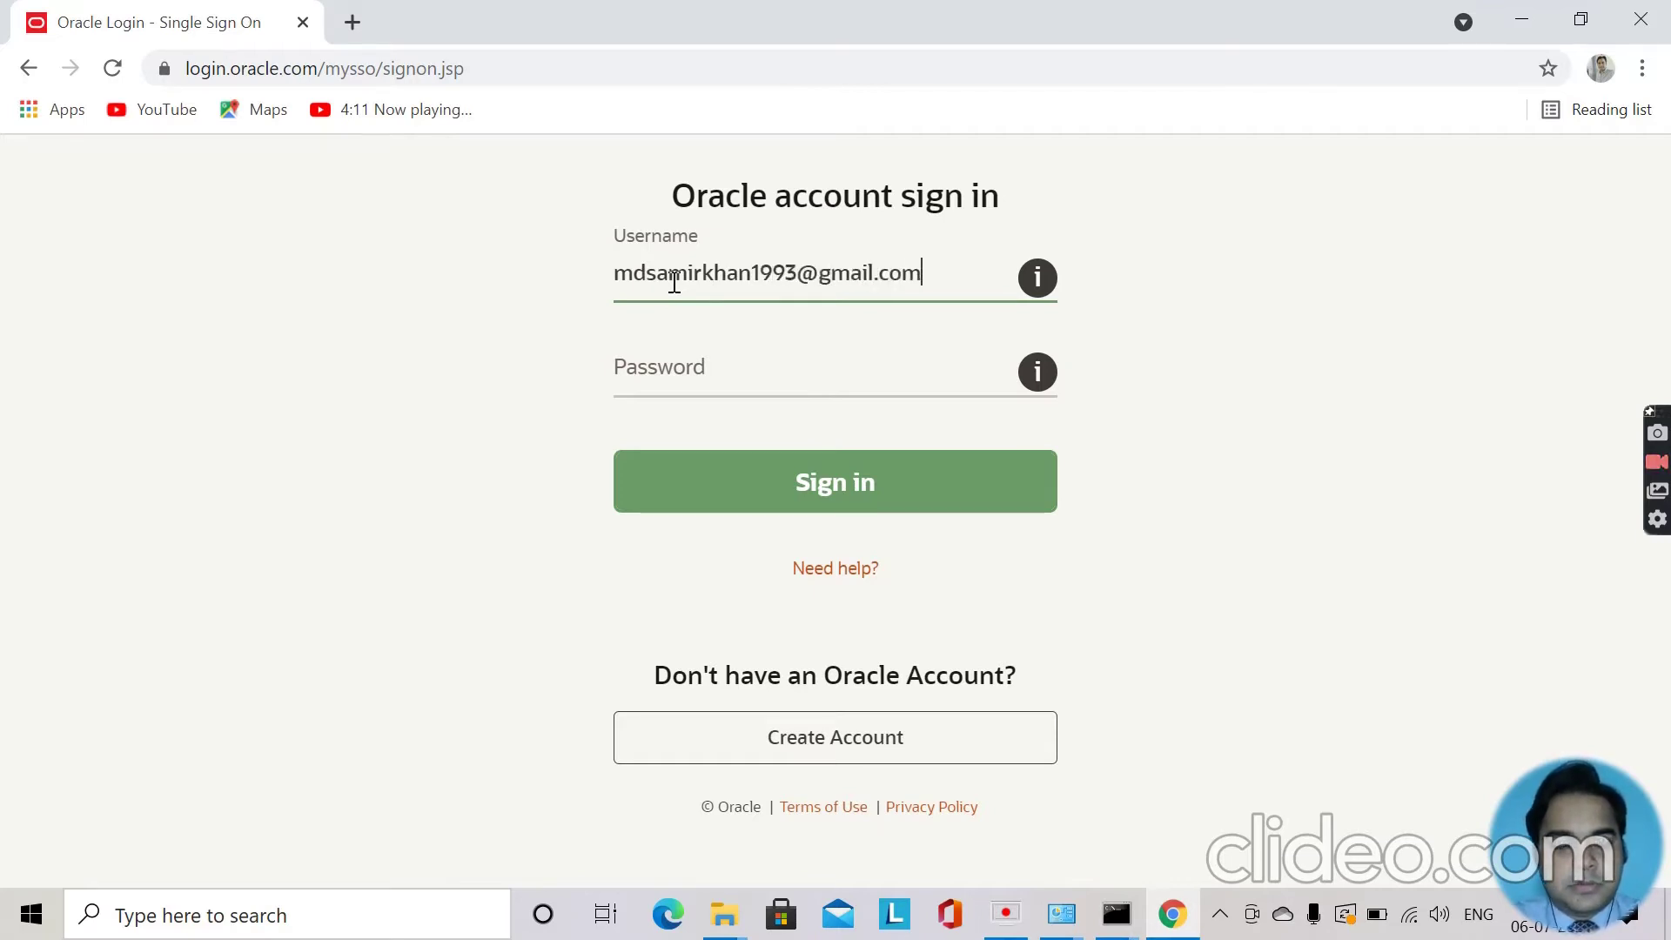
key("Tab")
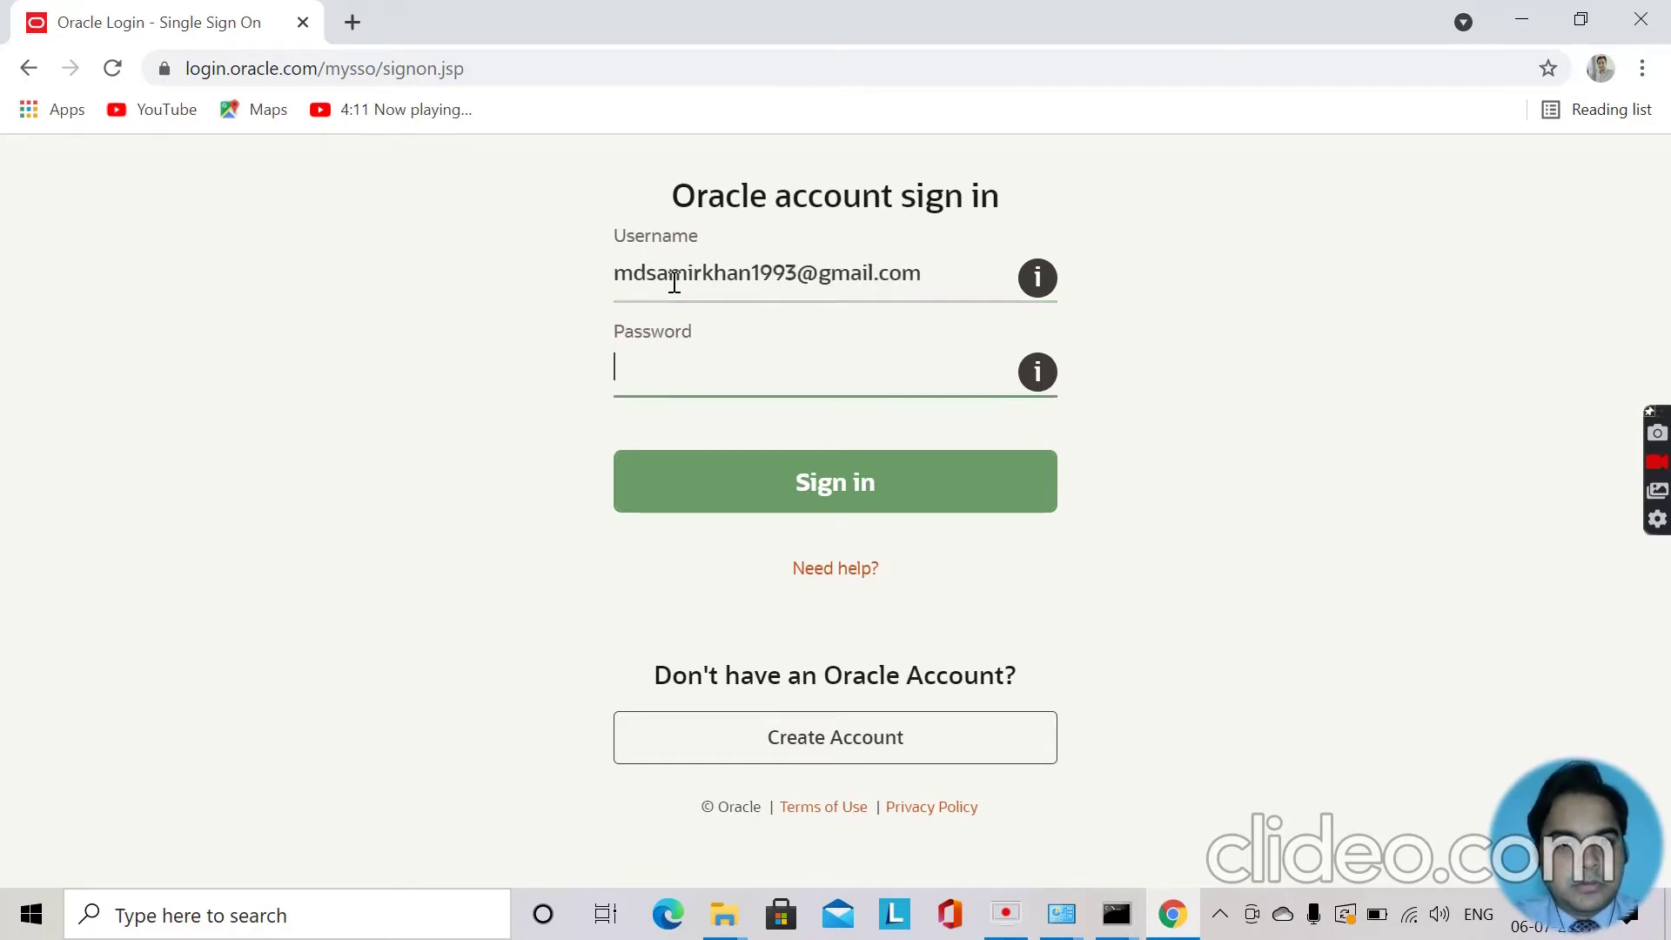
type("••••••••")
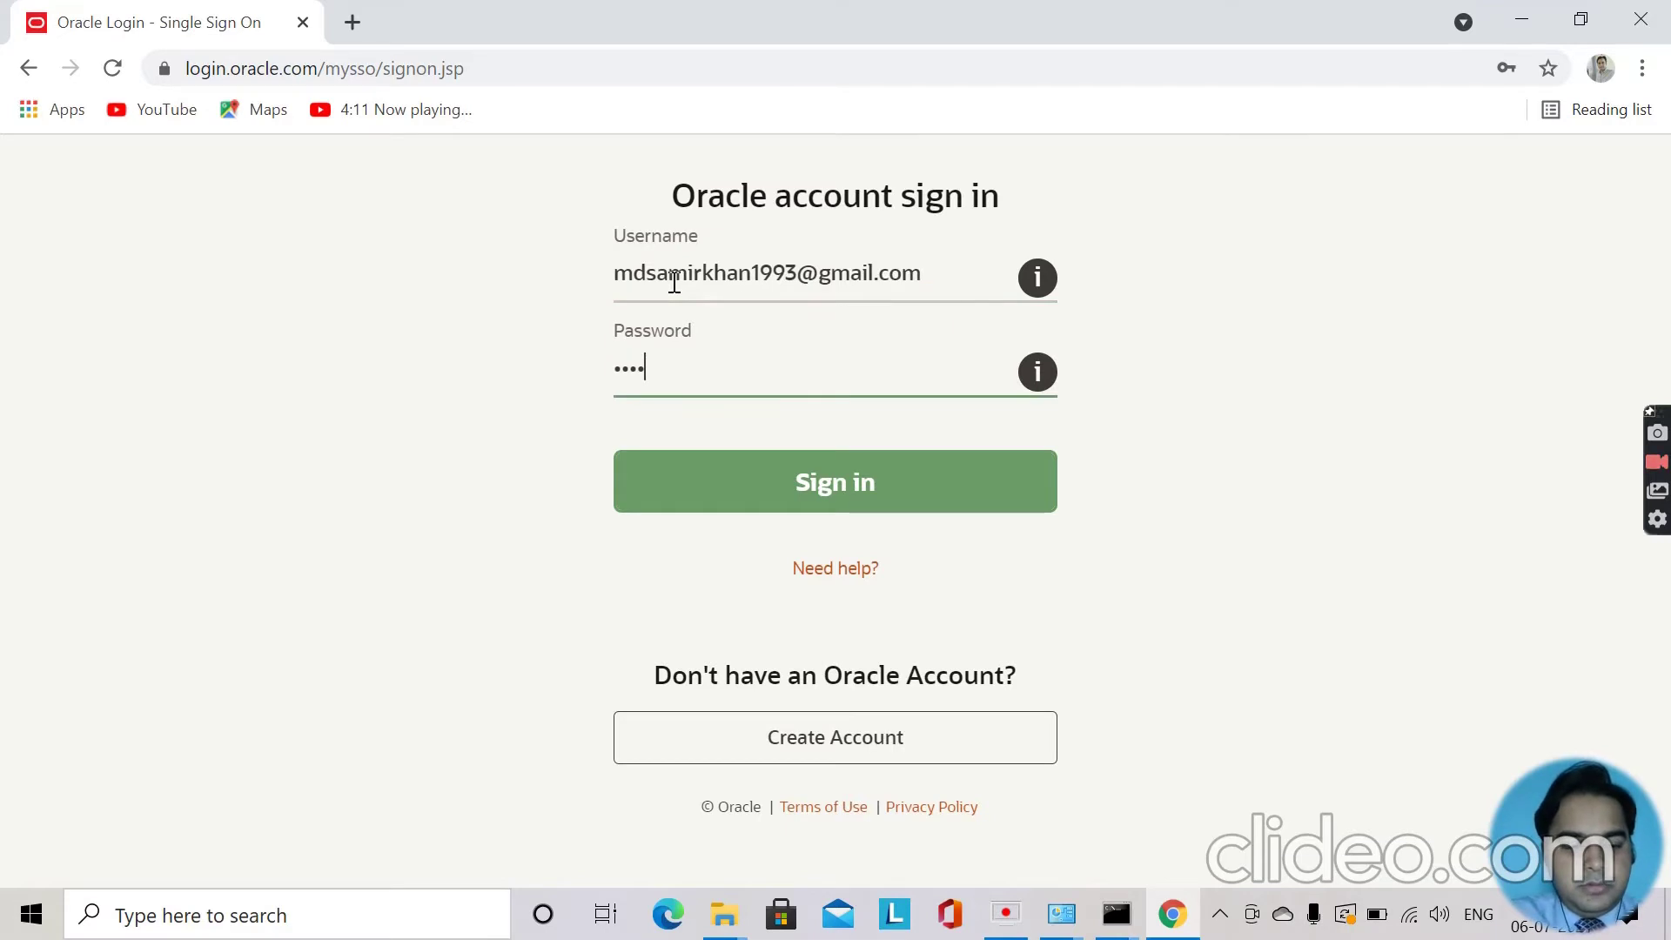
type("•••")
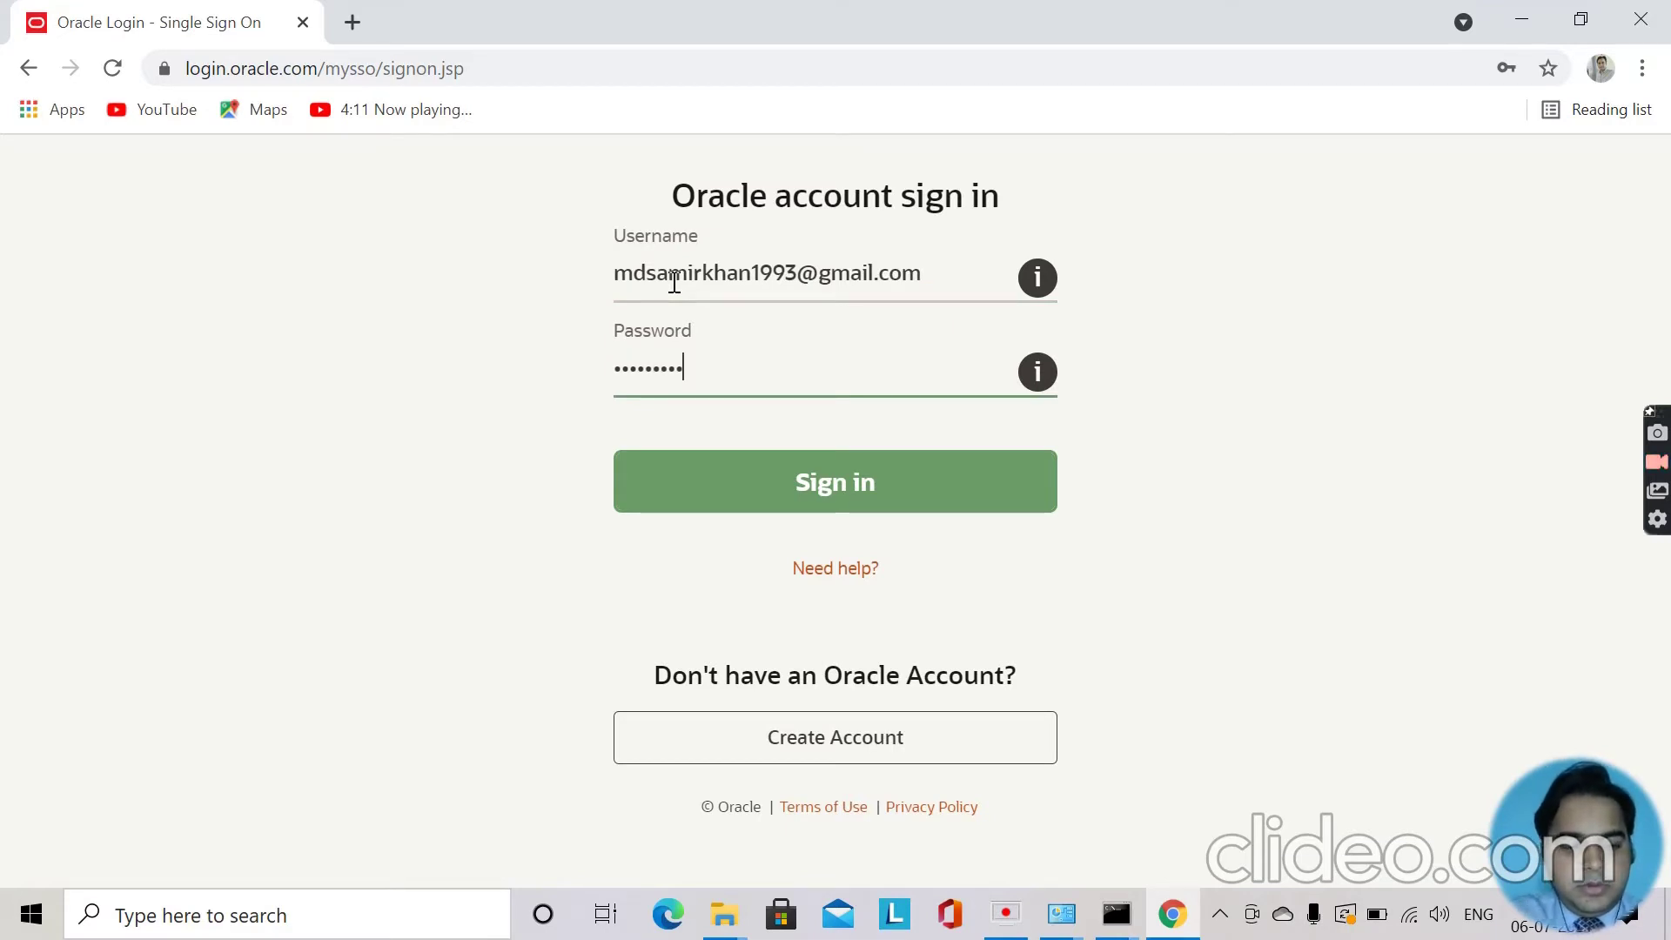
left_click(829, 484)
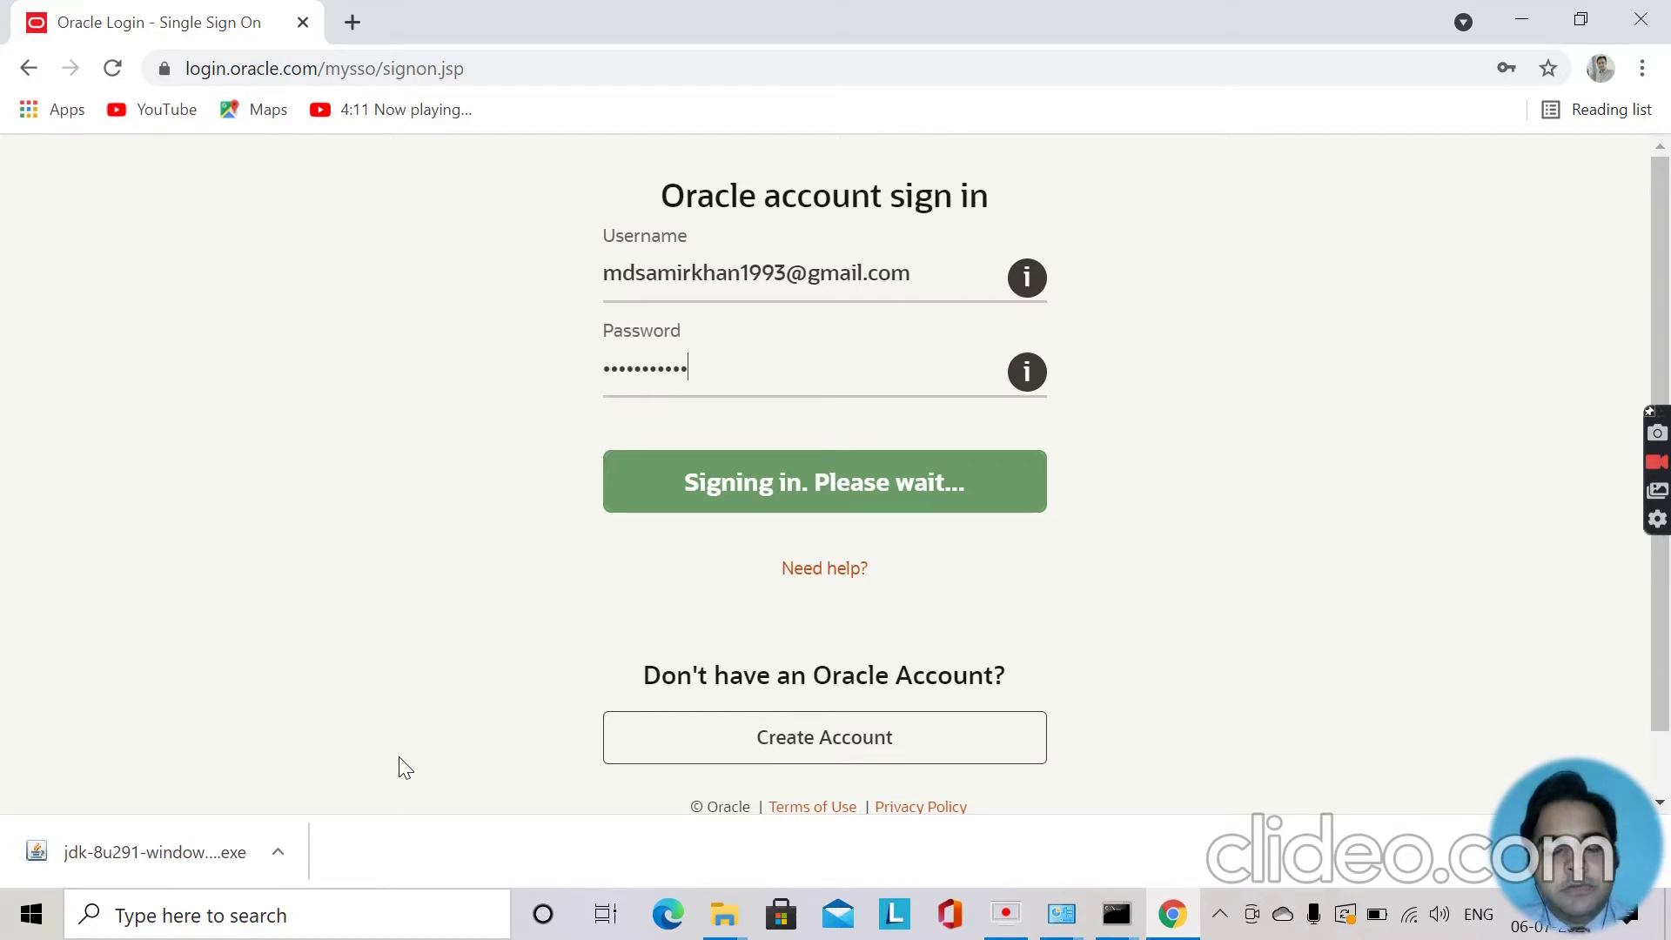
Show the downloaded jdk-8u291-windows-x64 installer in its folder and run it.
left_click(277, 855)
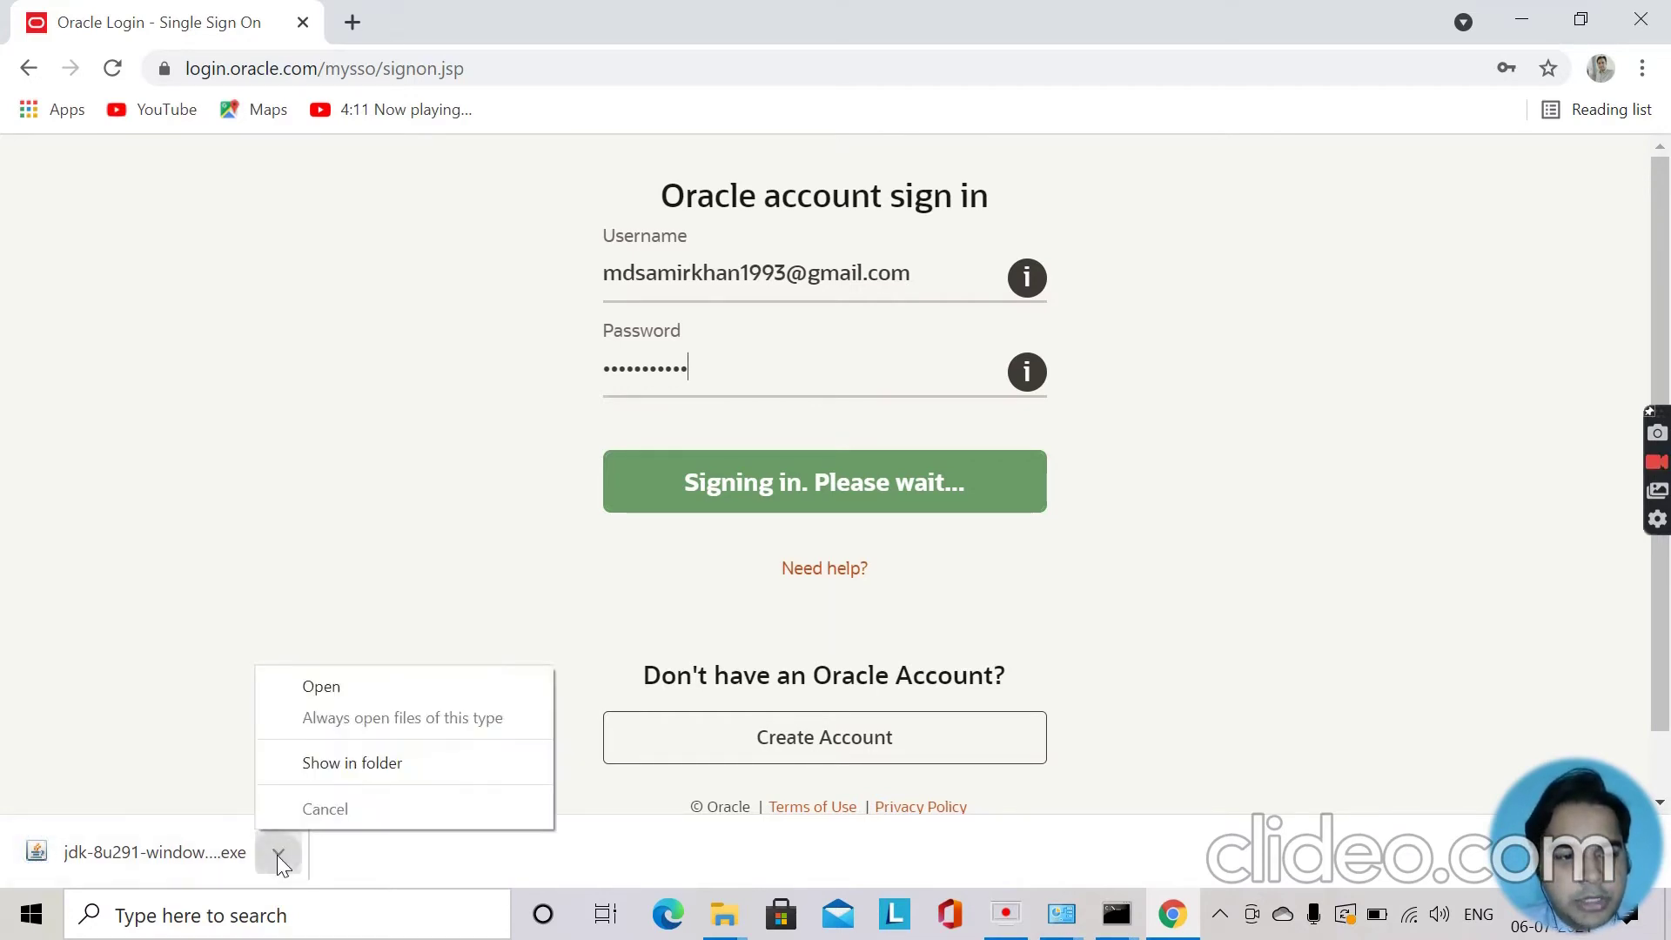
left_click(352, 764)
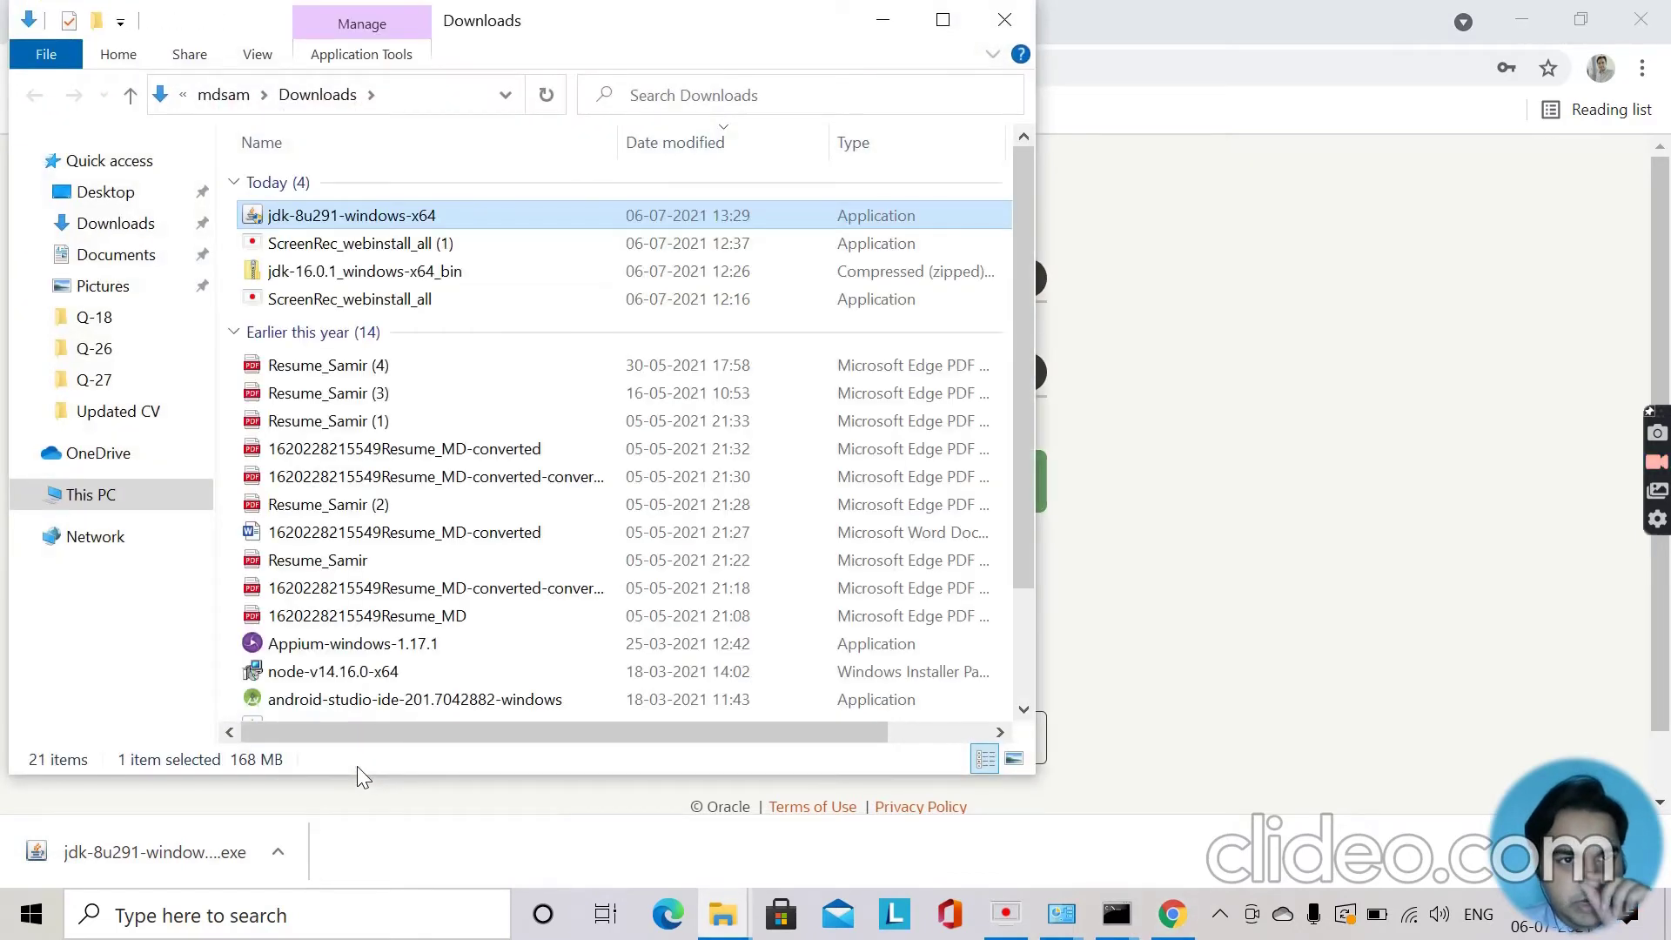
double_click(454, 217)
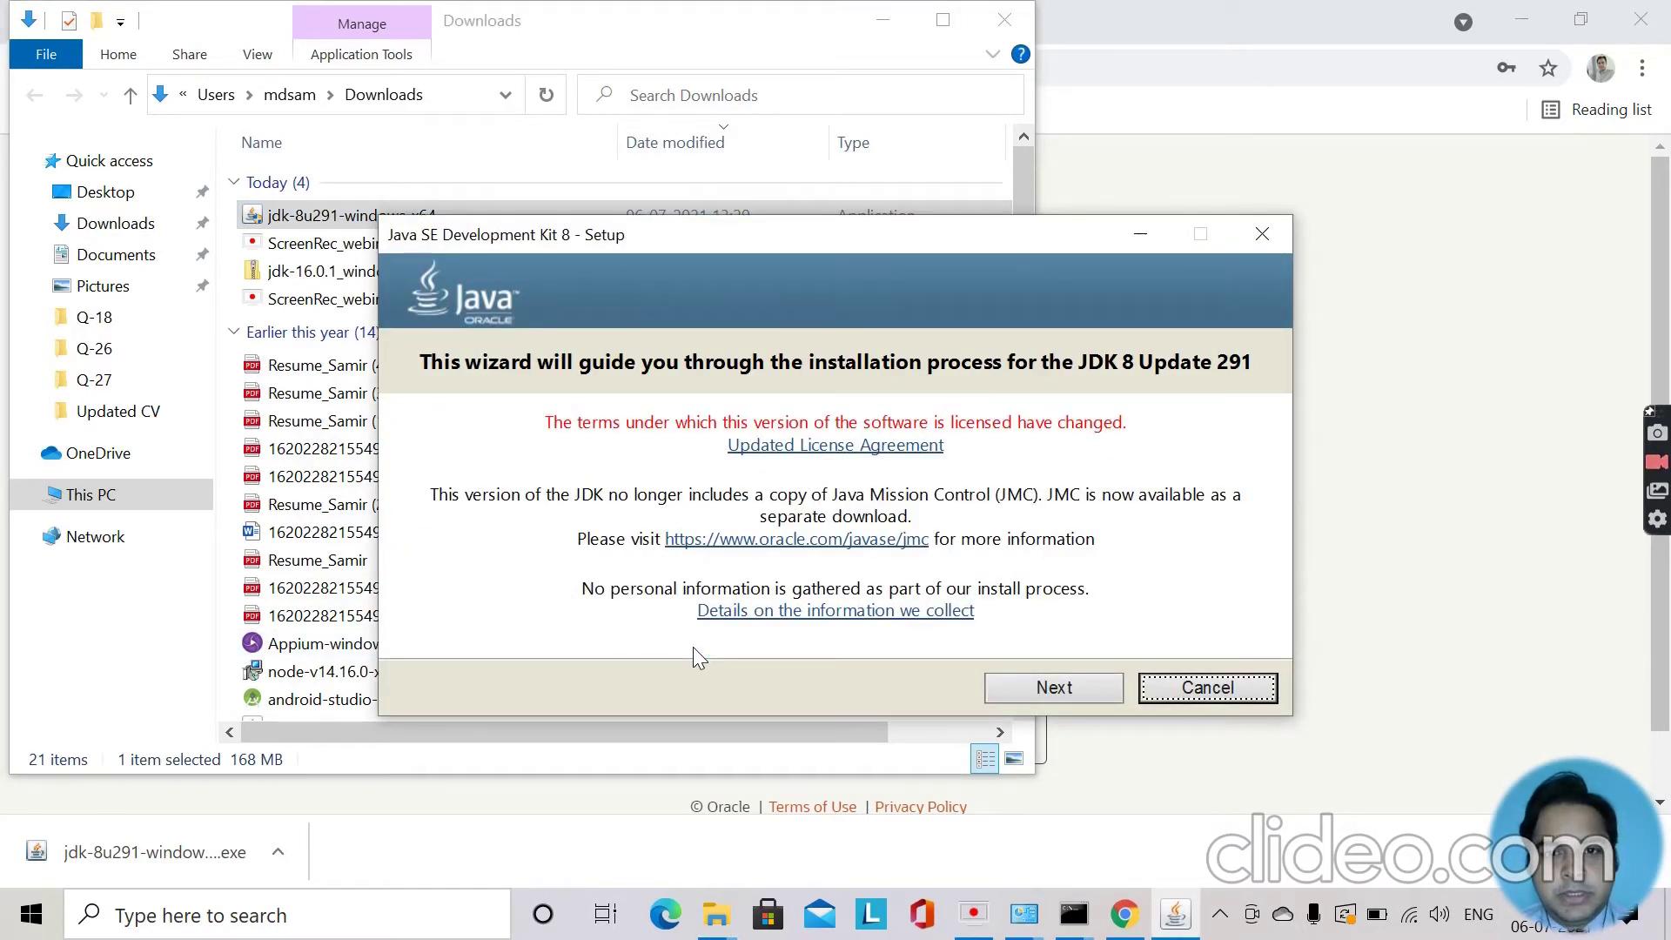
Proceed through setup keeping default features and the C:\Program Files\Java\jdk1.8.0_291 location.
left_click(1033, 686)
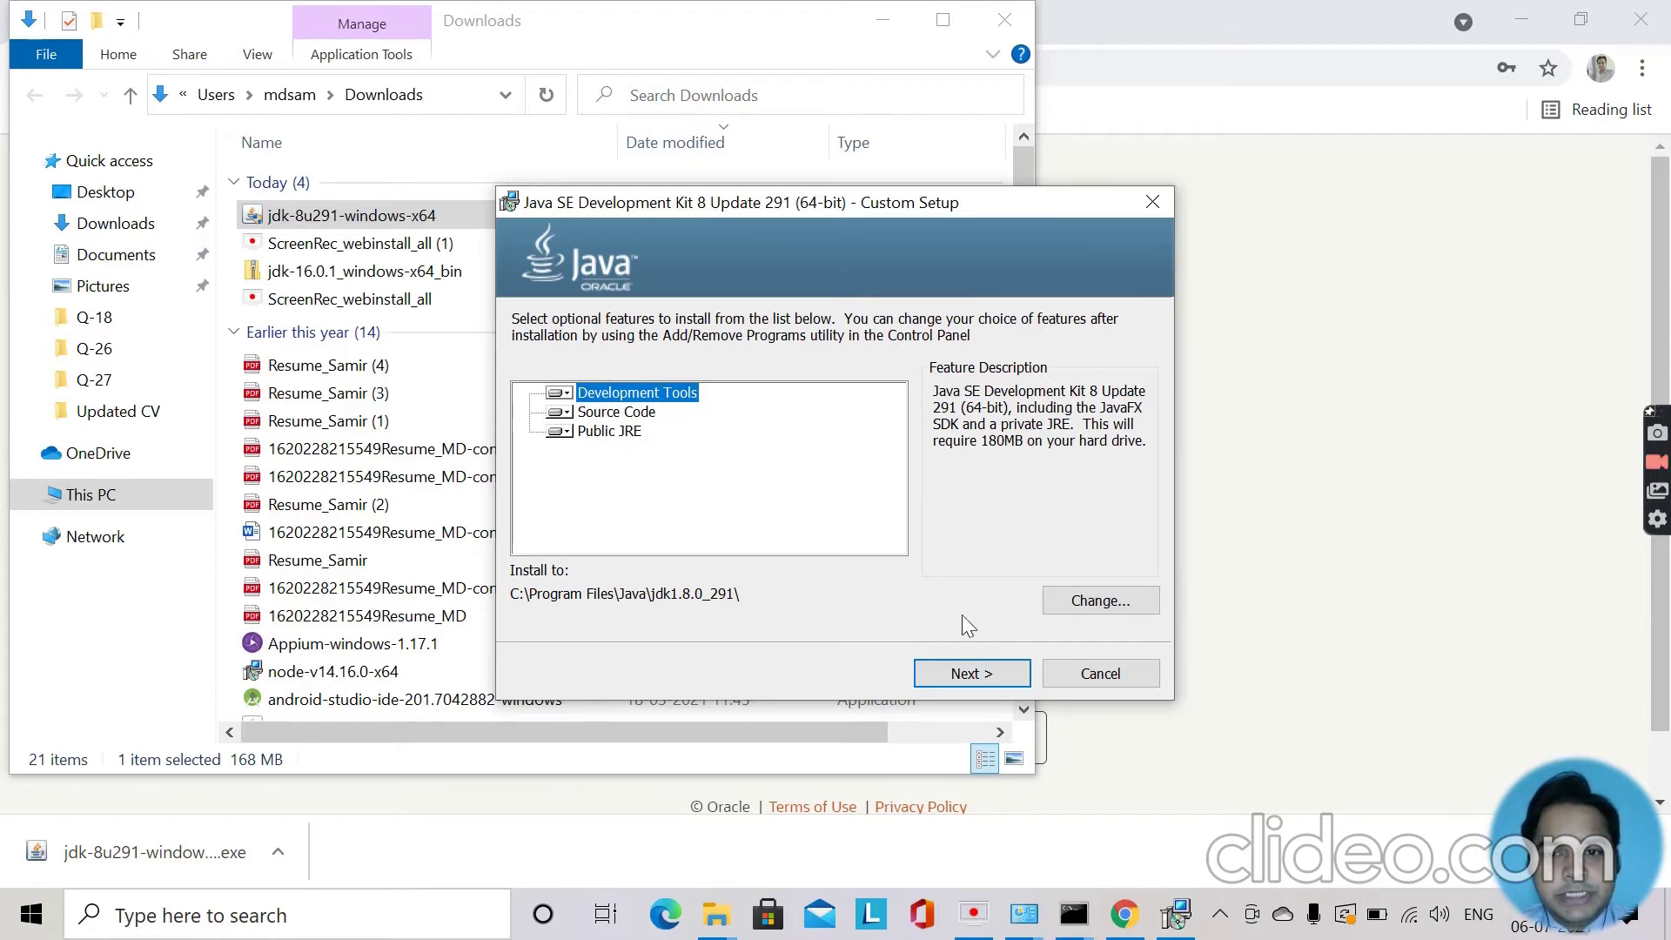
left_click(960, 672)
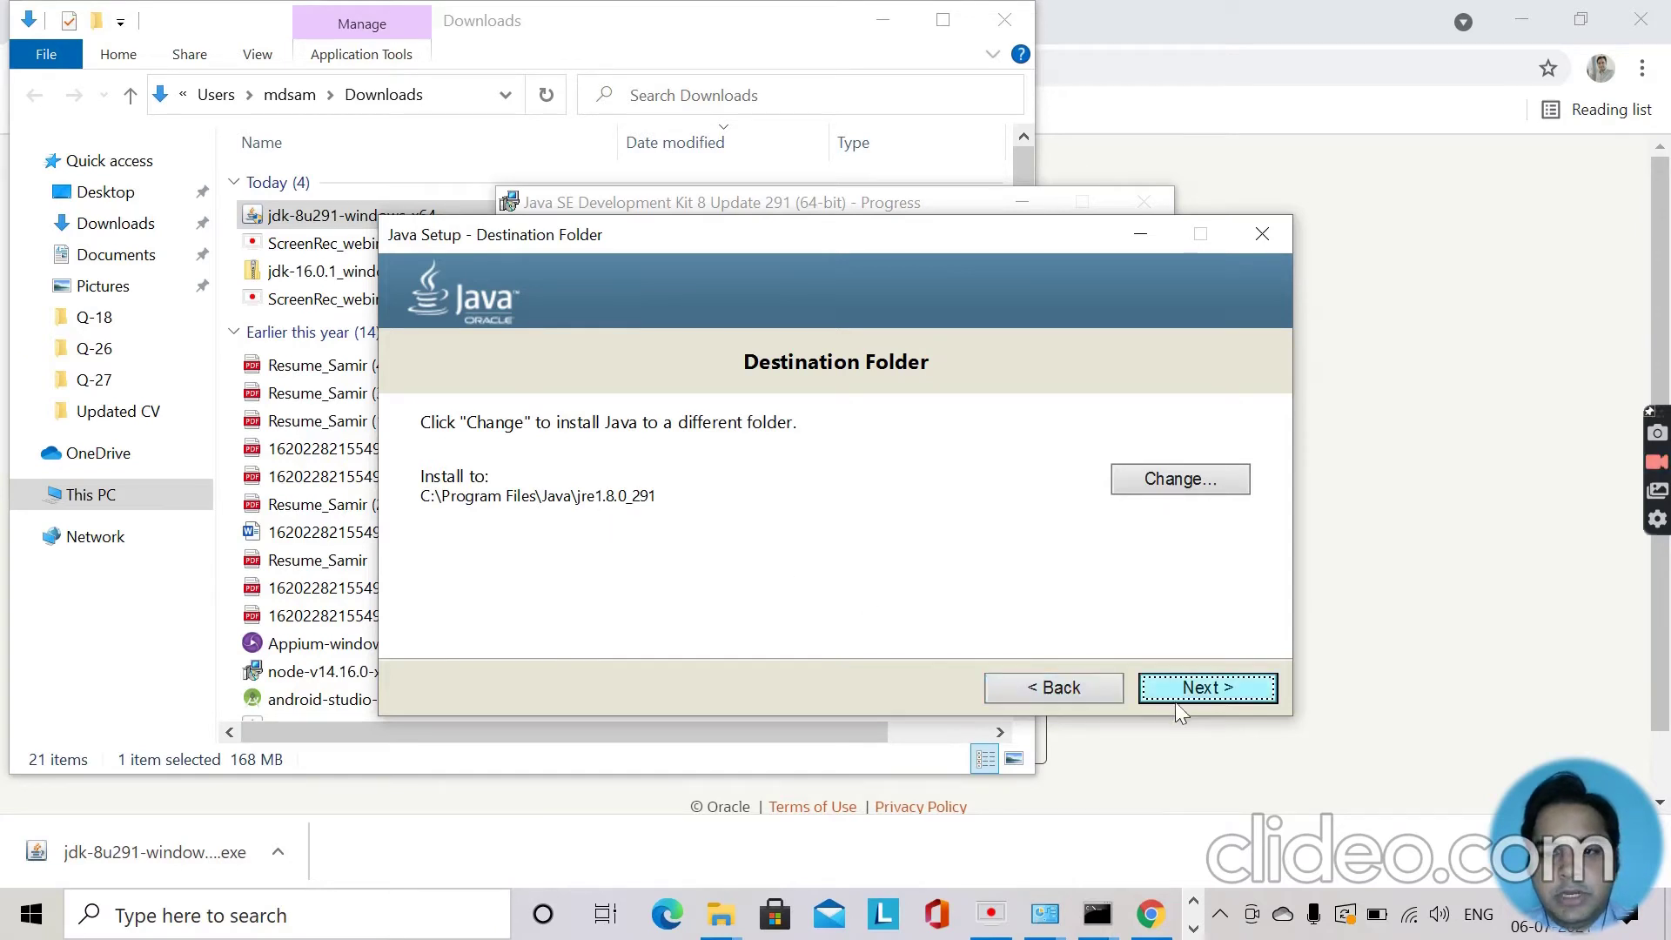
Install with the default JRE folder C:\Program Files\Java\jre1.8.0_291 and close the finished installer.
left_click(1206, 693)
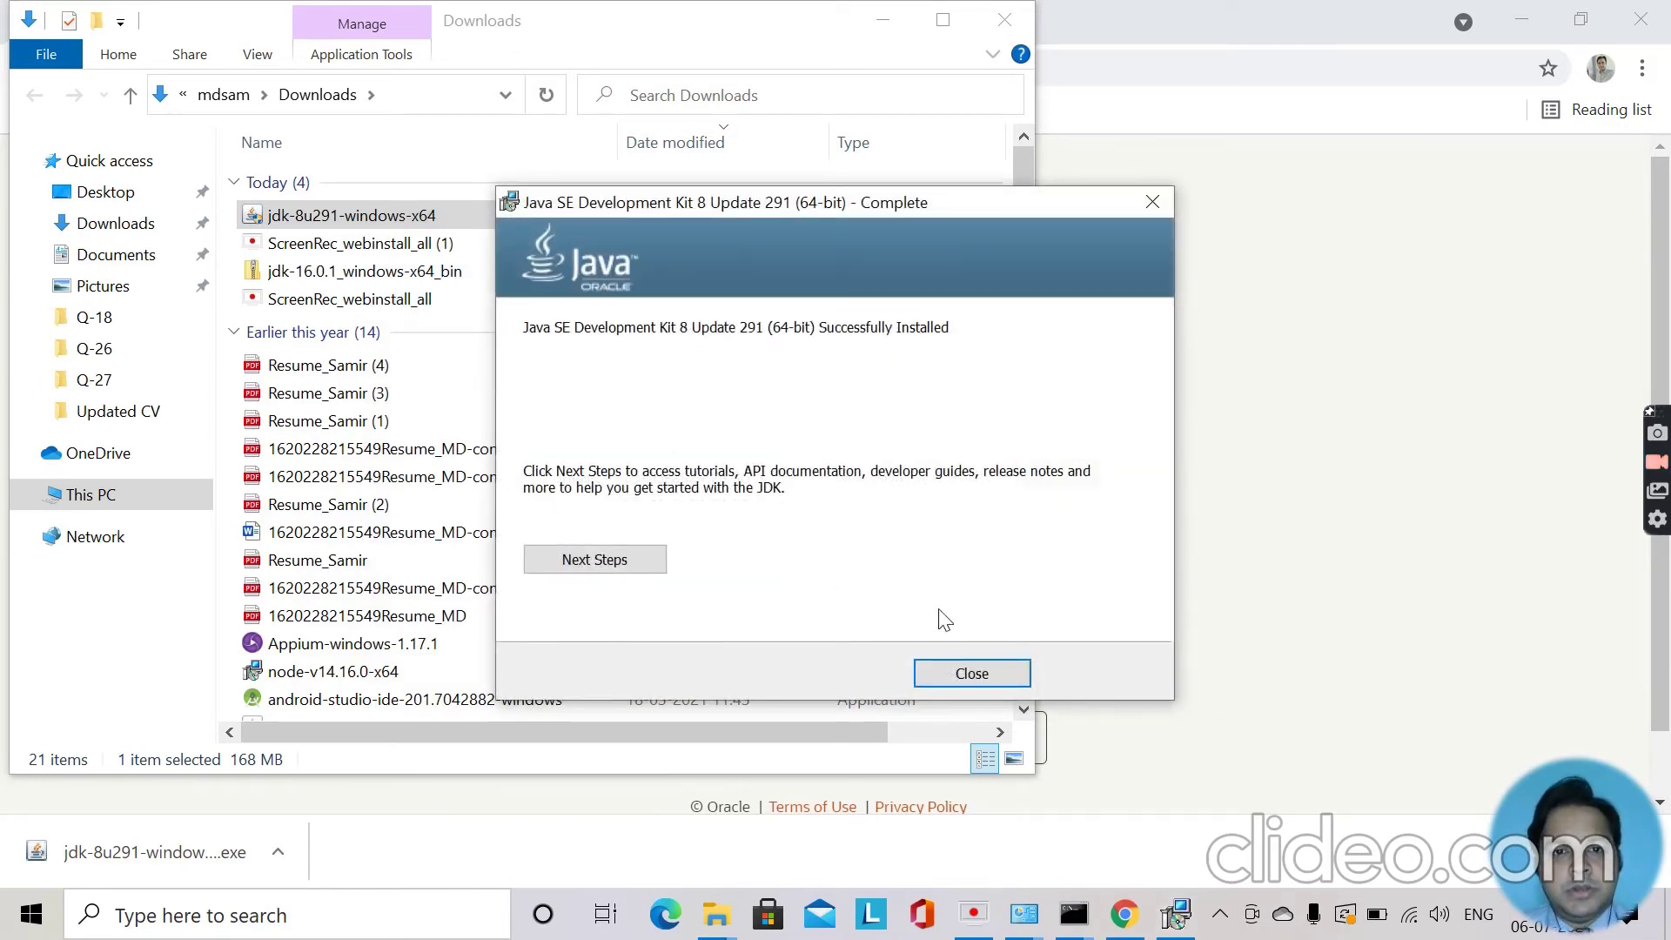
left_click(953, 683)
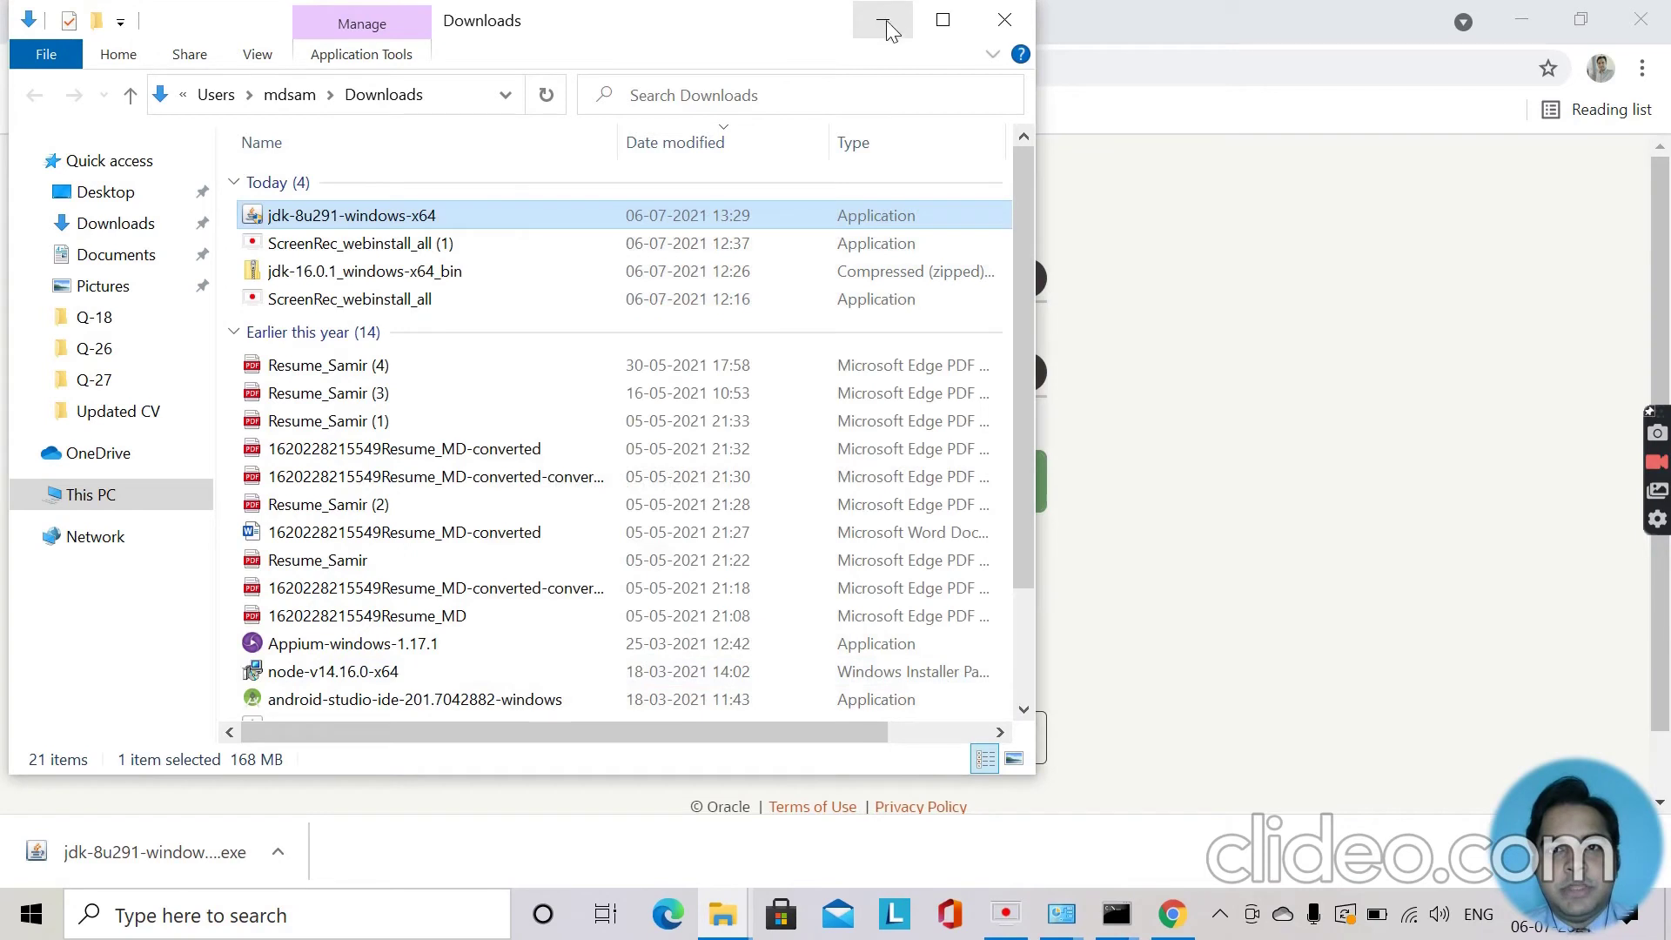
Open the Windows (C:) drive from This PC found via the Start search.
left_click(883, 19)
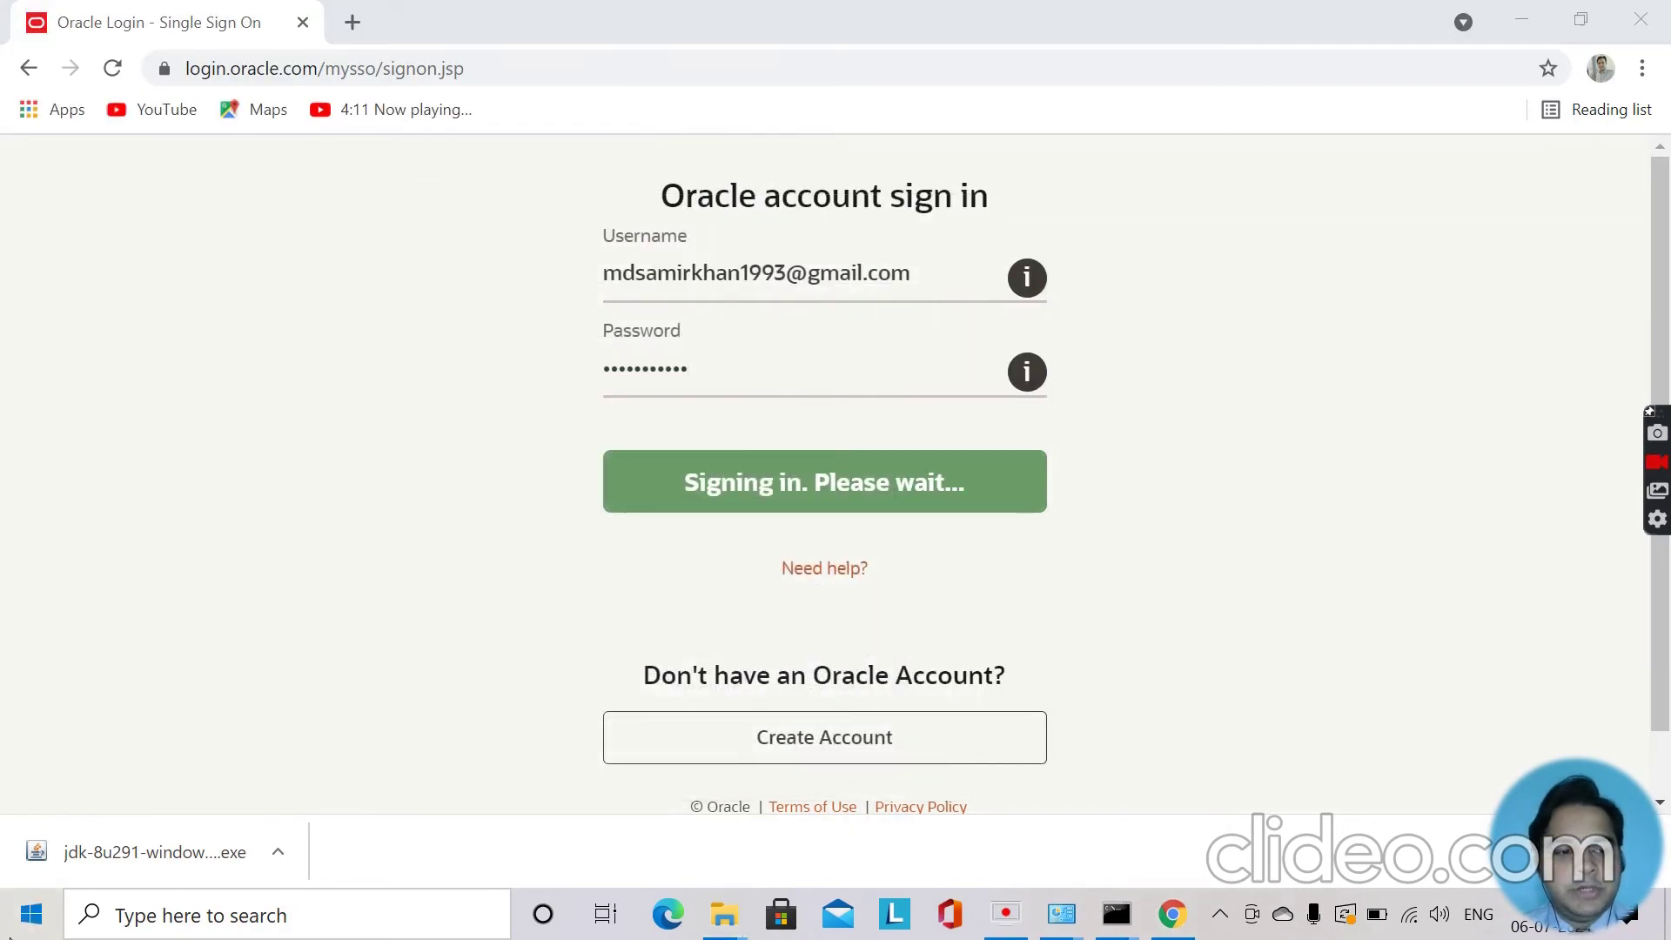
left_click(31, 914)
type("pc")
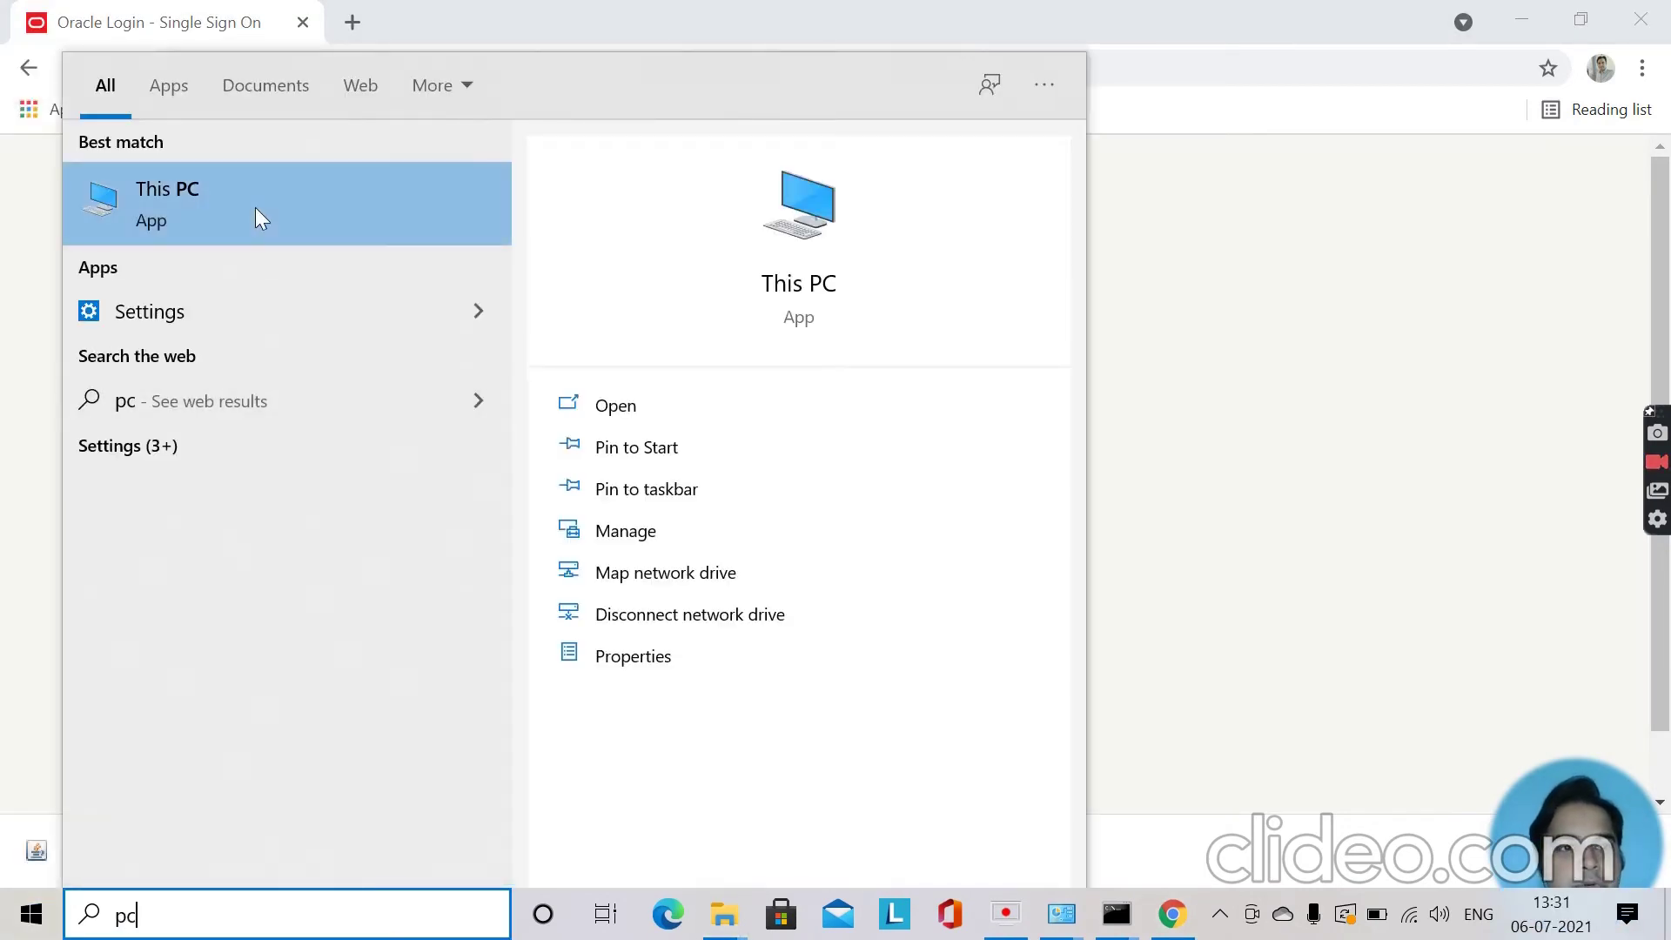
left_click(258, 216)
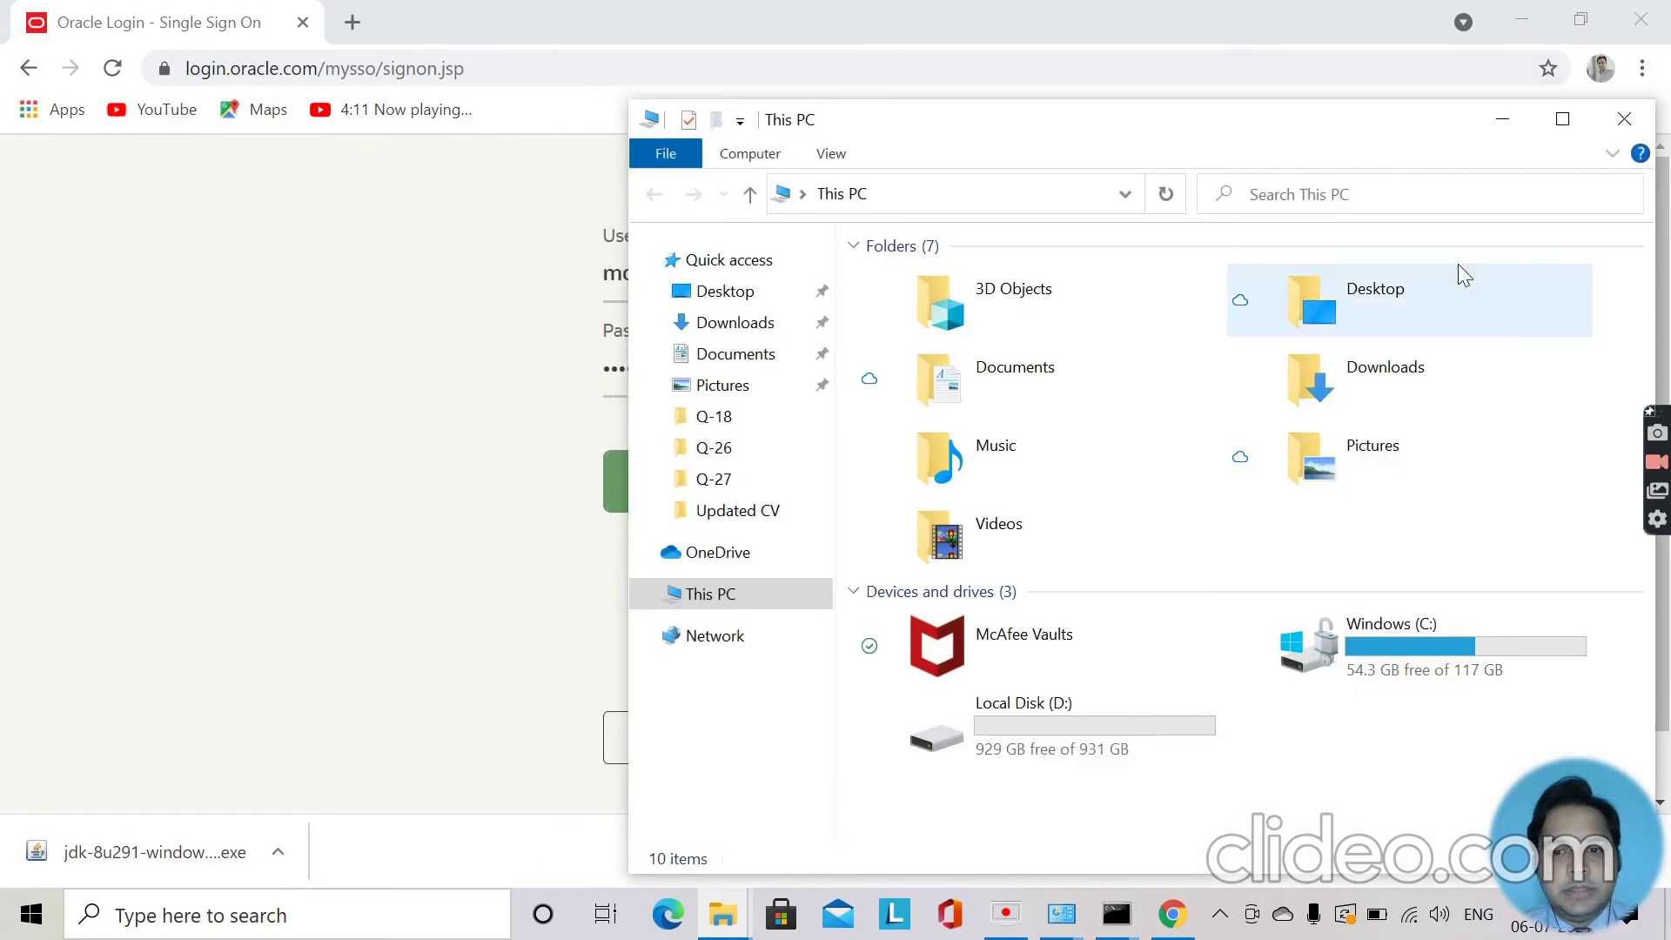
left_click(1419, 671)
double_click(1420, 670)
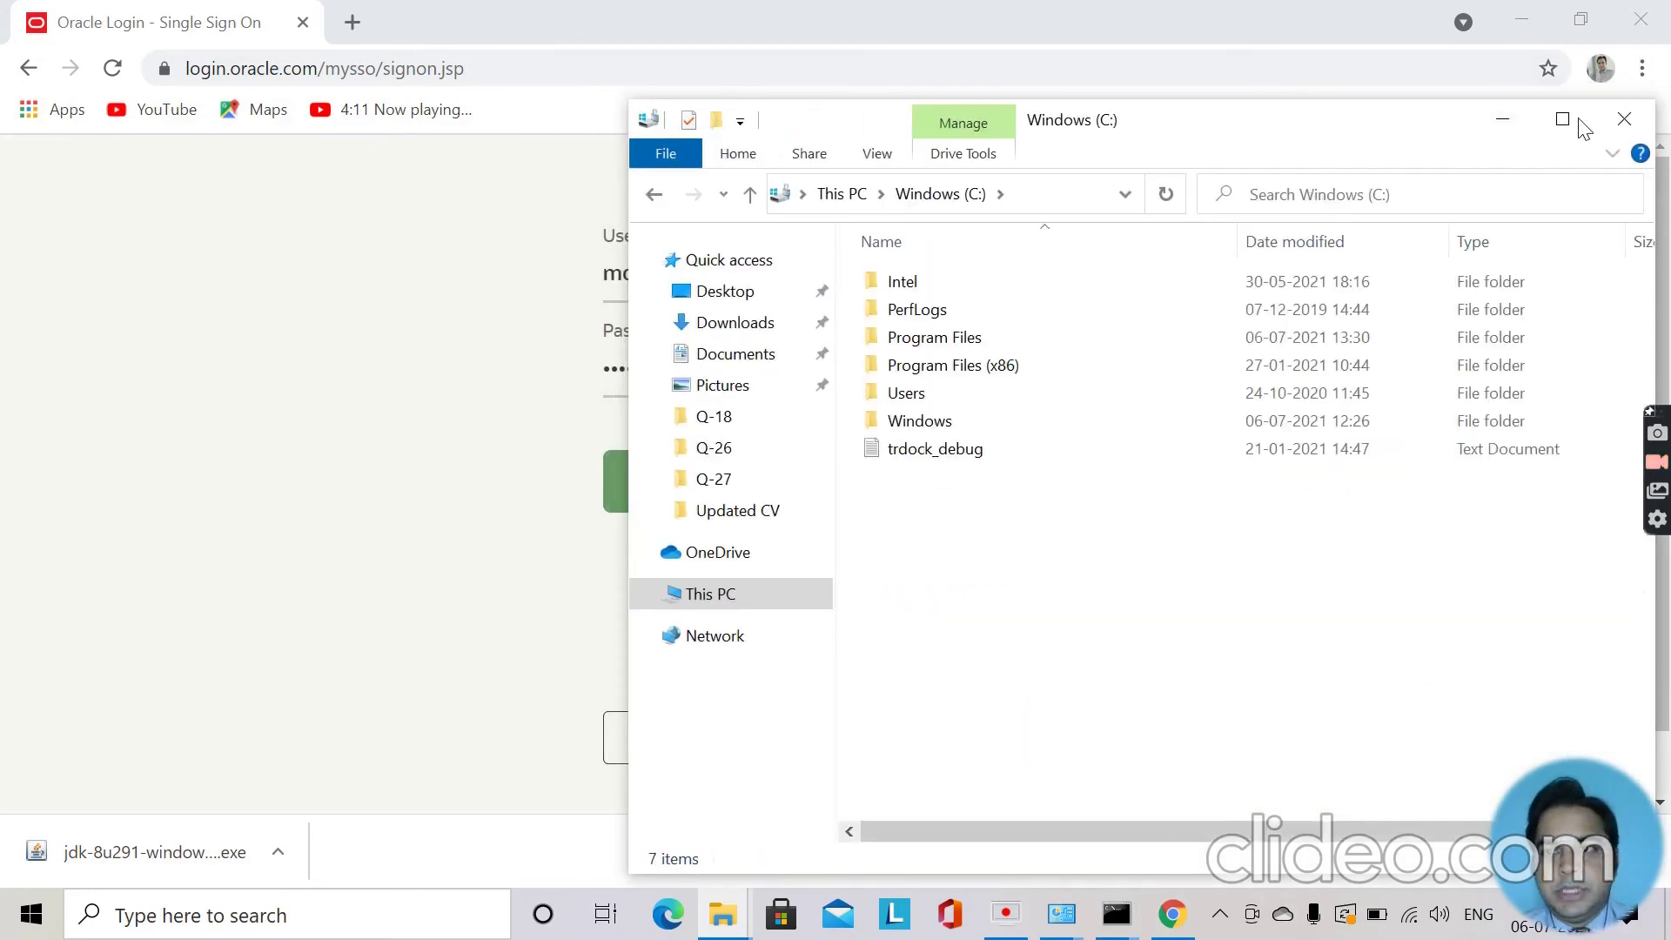
Maximize Explorer and navigate into Program Files\Java\jdk1.8.0_291.
left_click(1565, 120)
double_click(347, 218)
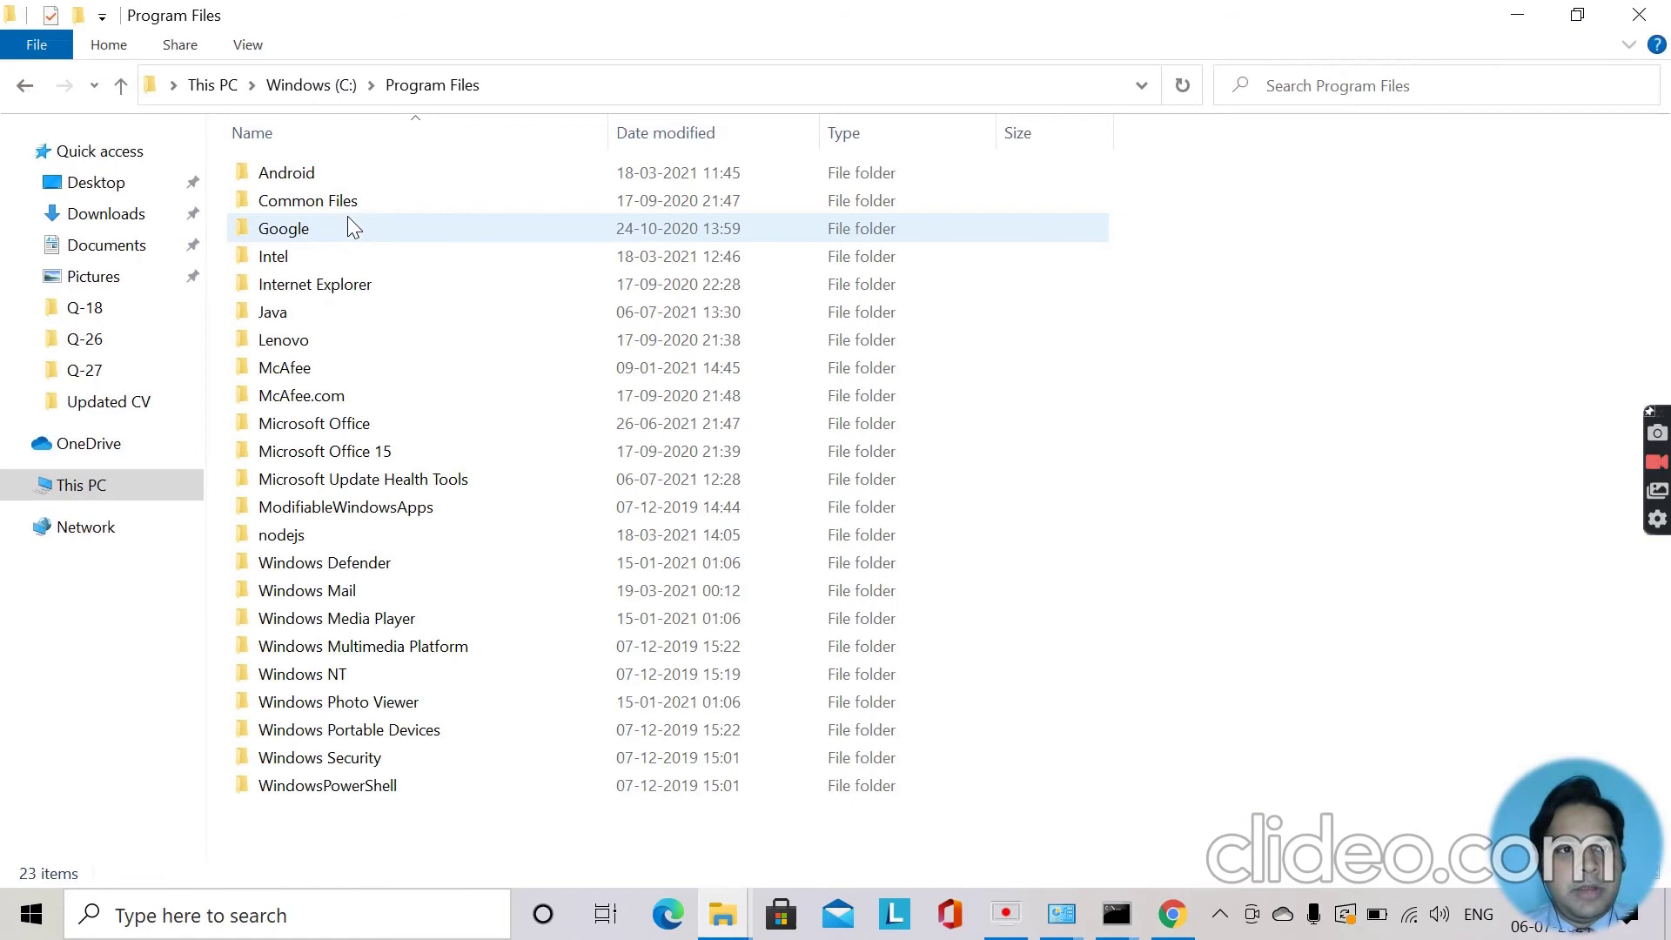
double_click(306, 309)
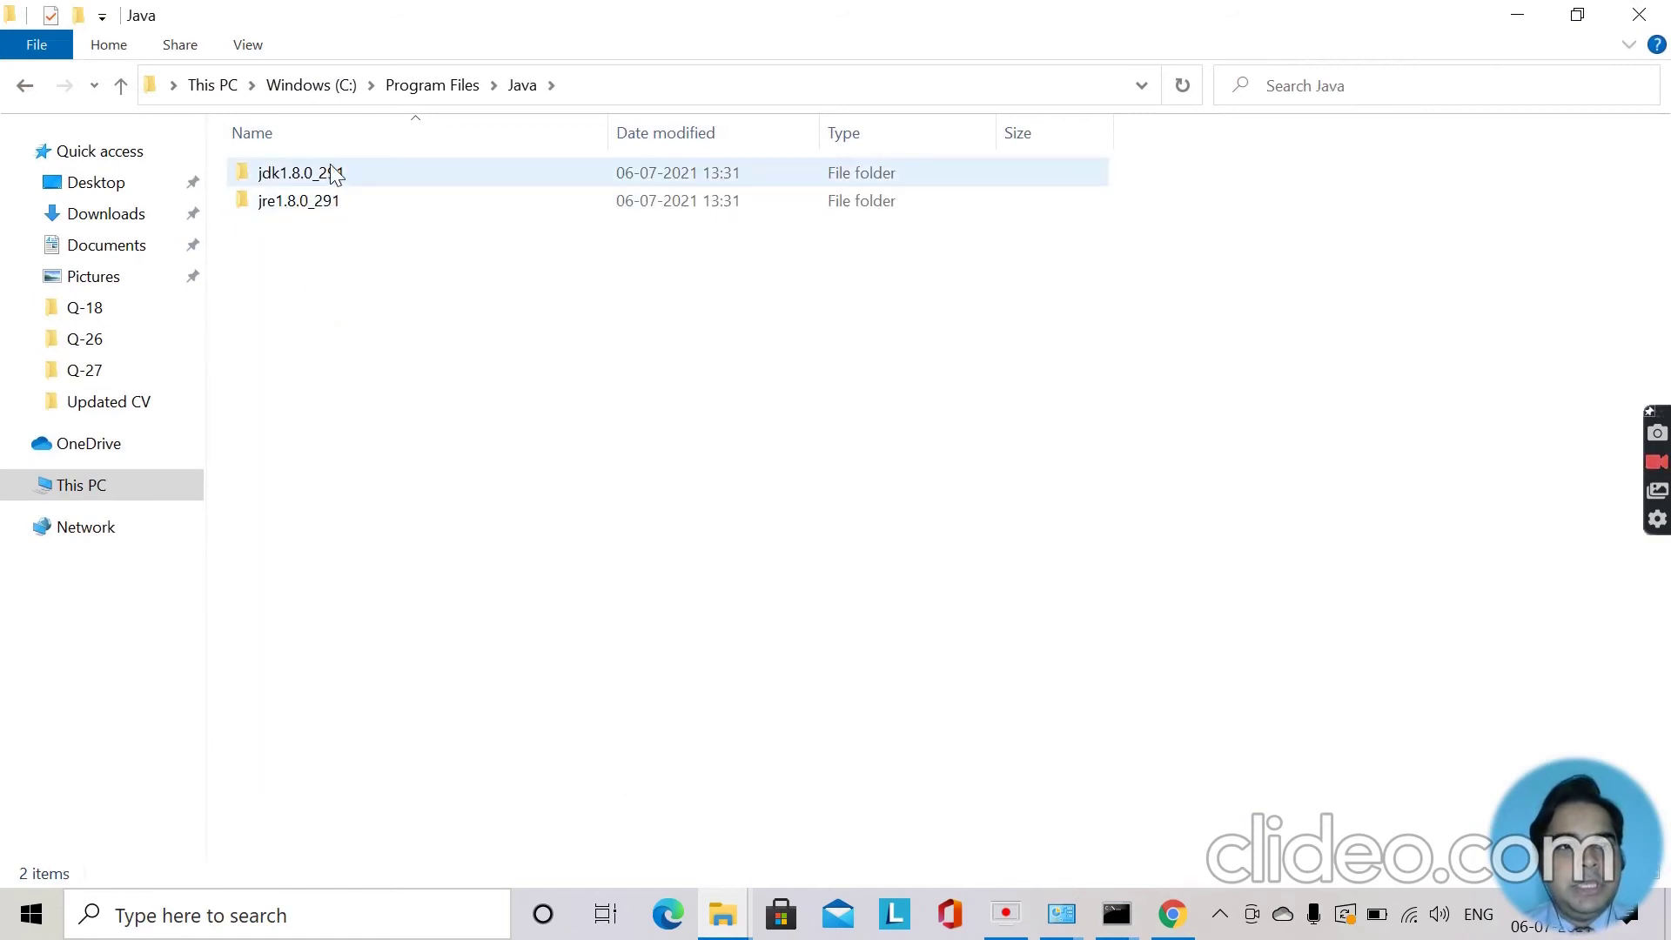
double_click(352, 183)
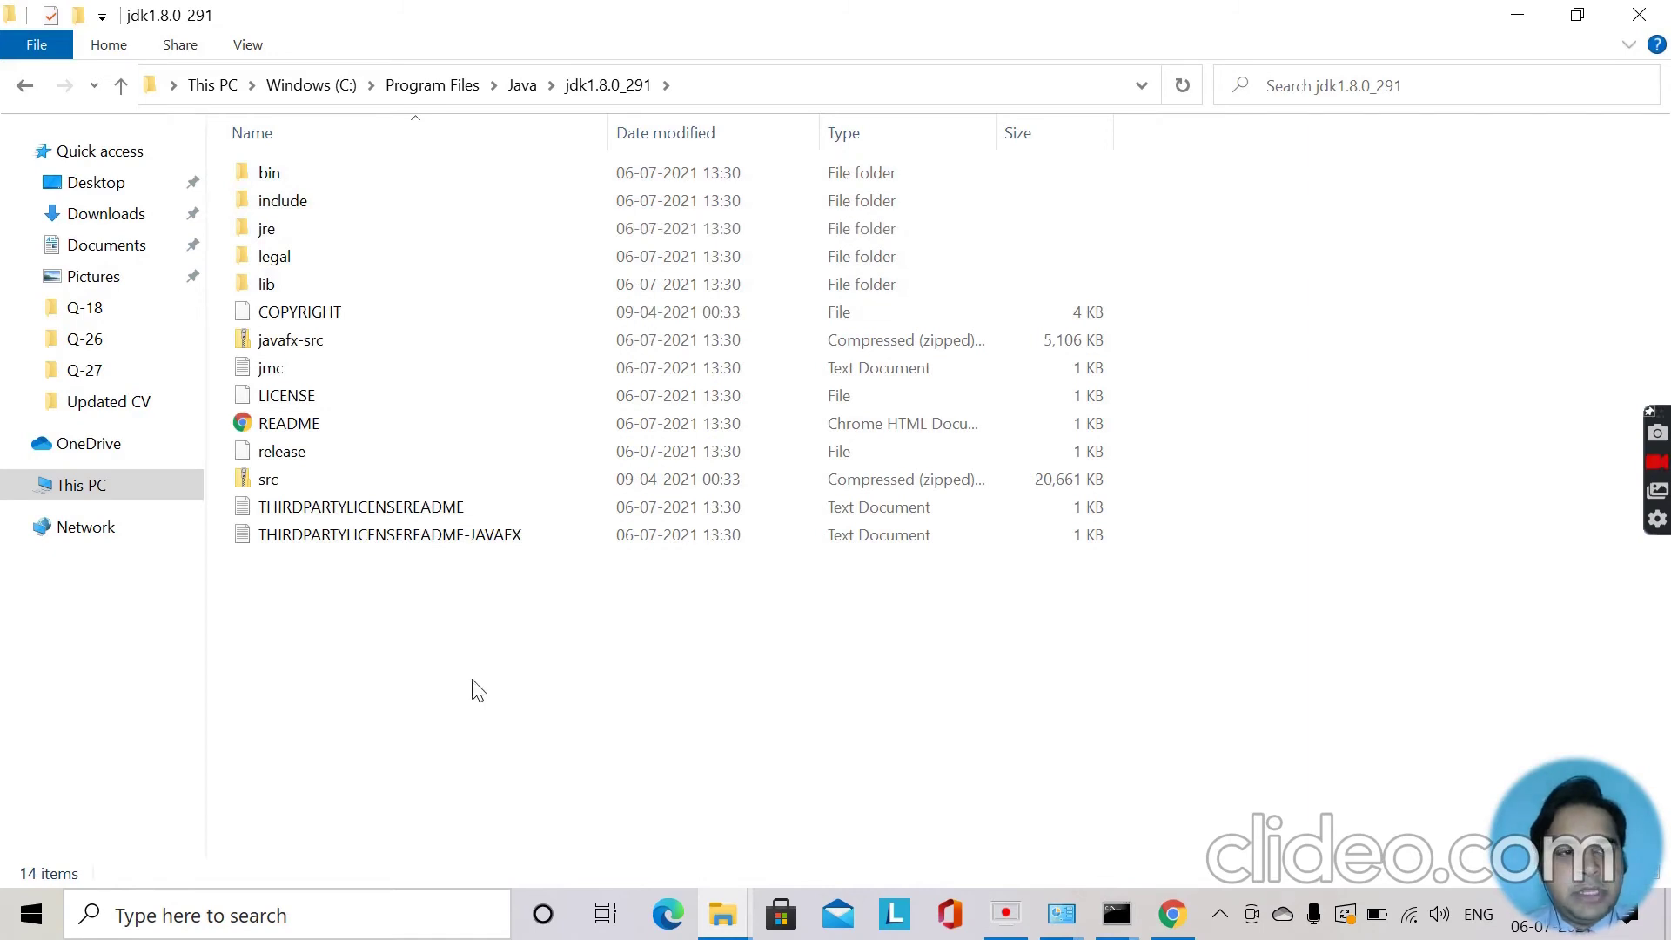
Open Environment Variables from This PC's Properties via Advanced system settings.
right_click(98, 492)
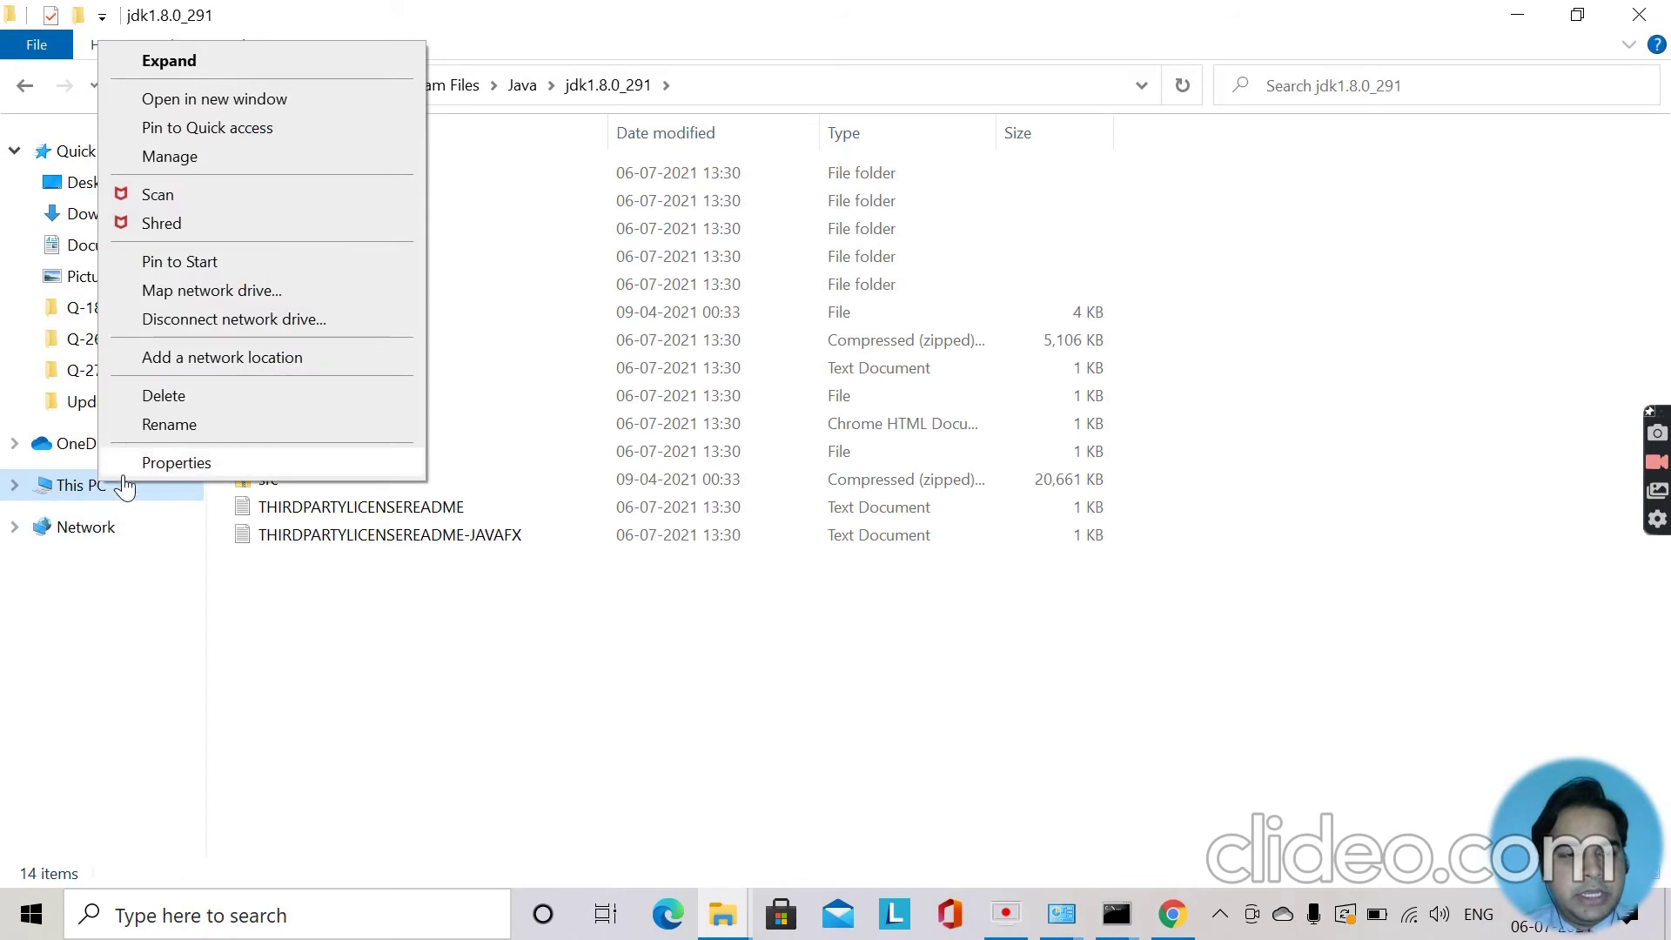
left_click(177, 466)
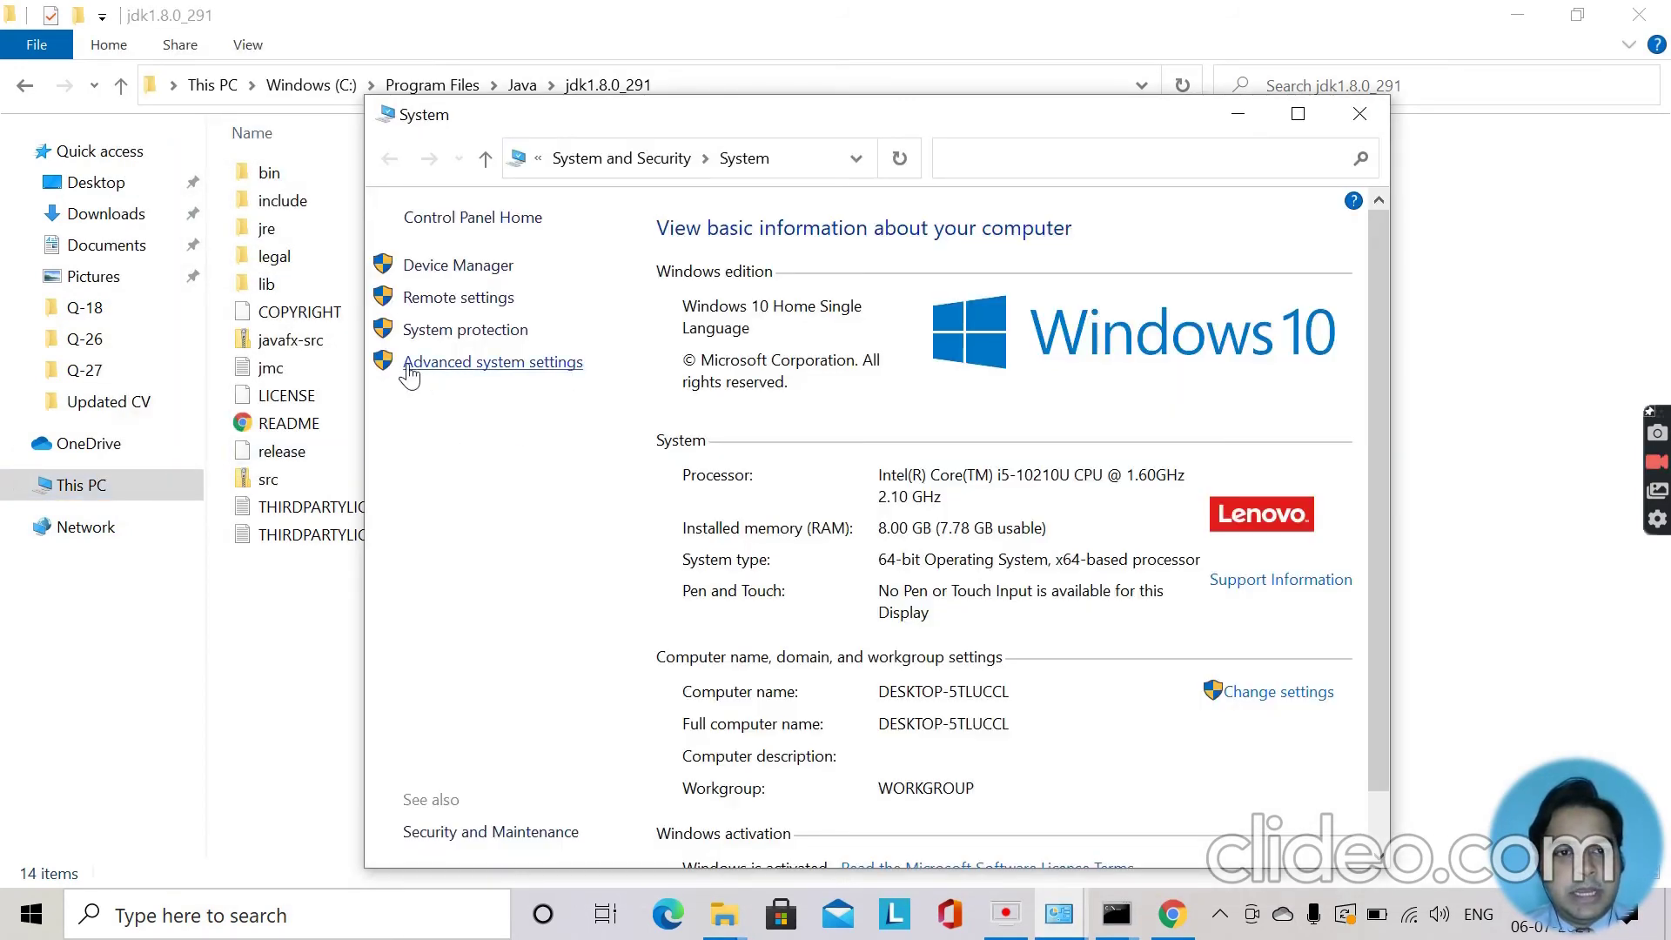
left_click(521, 363)
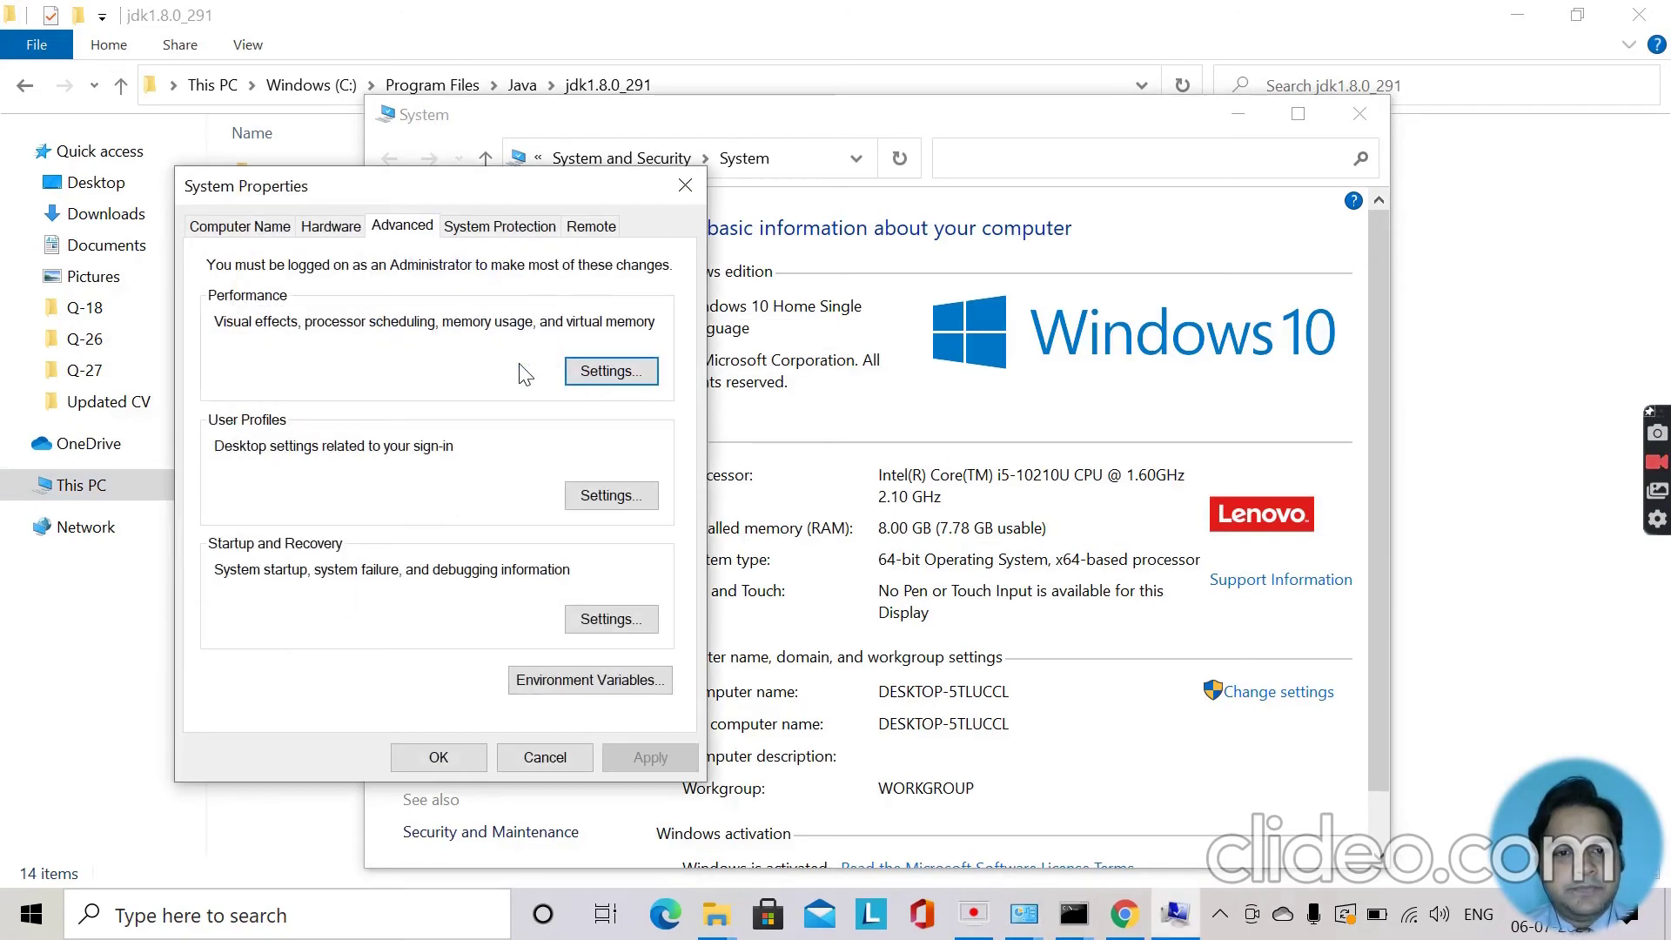
left_click(604, 684)
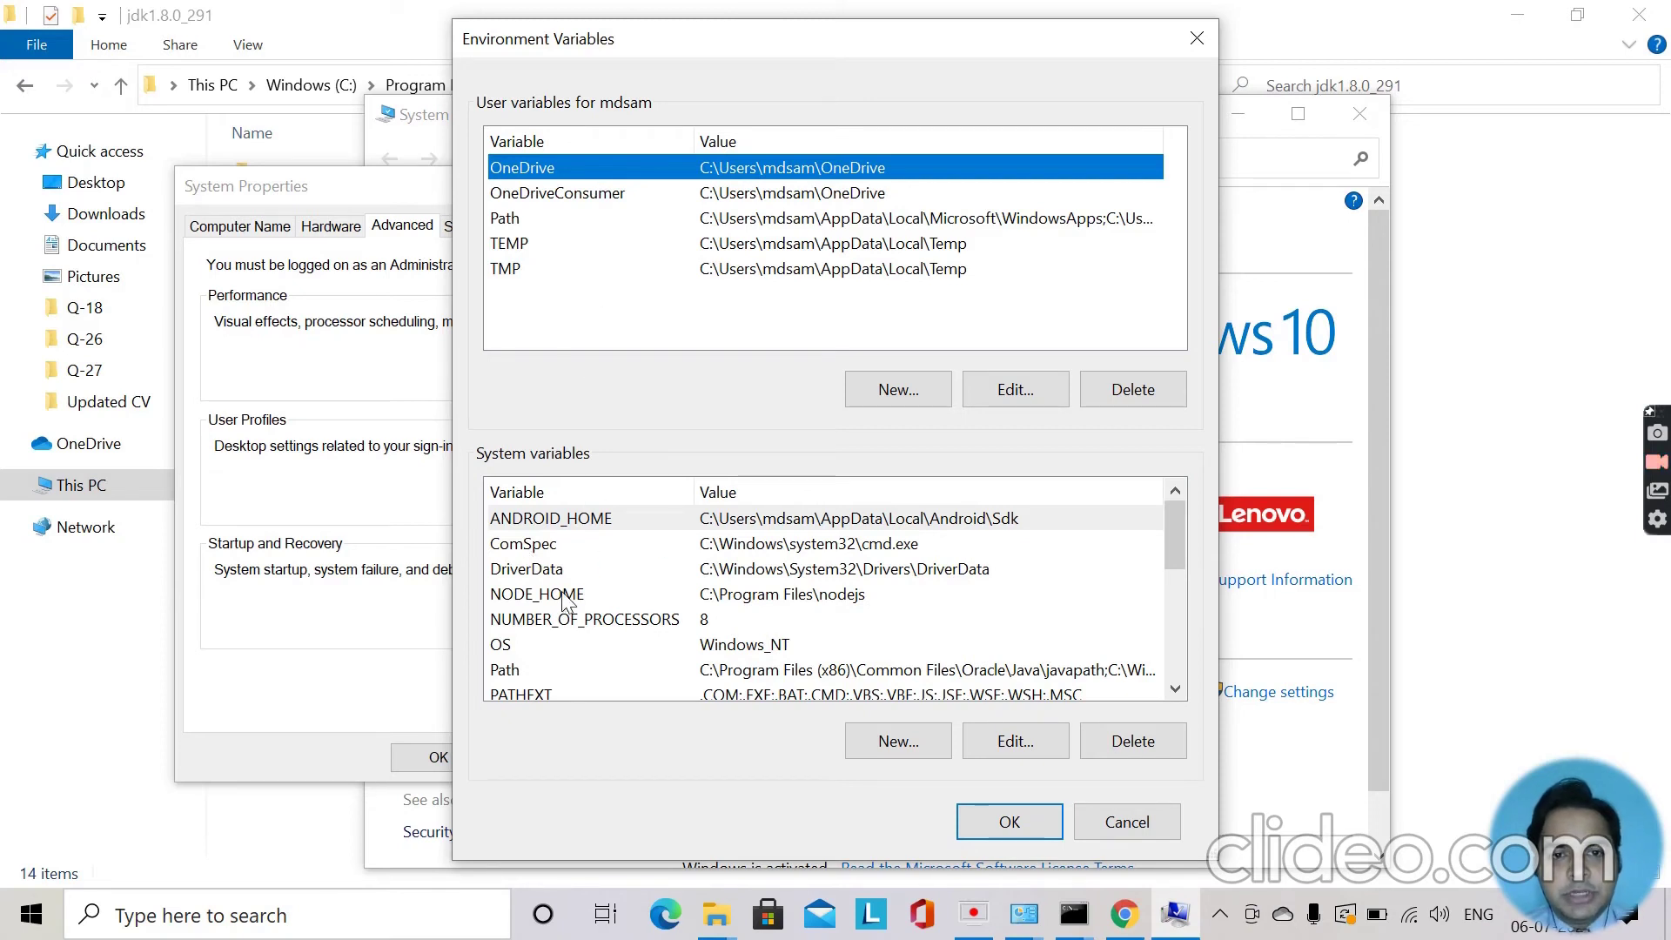
Create system variable JAVA_HOME with value C:\Program Files\Java\jdk1.8.0_291 copied from Explorer.
left_click(898, 742)
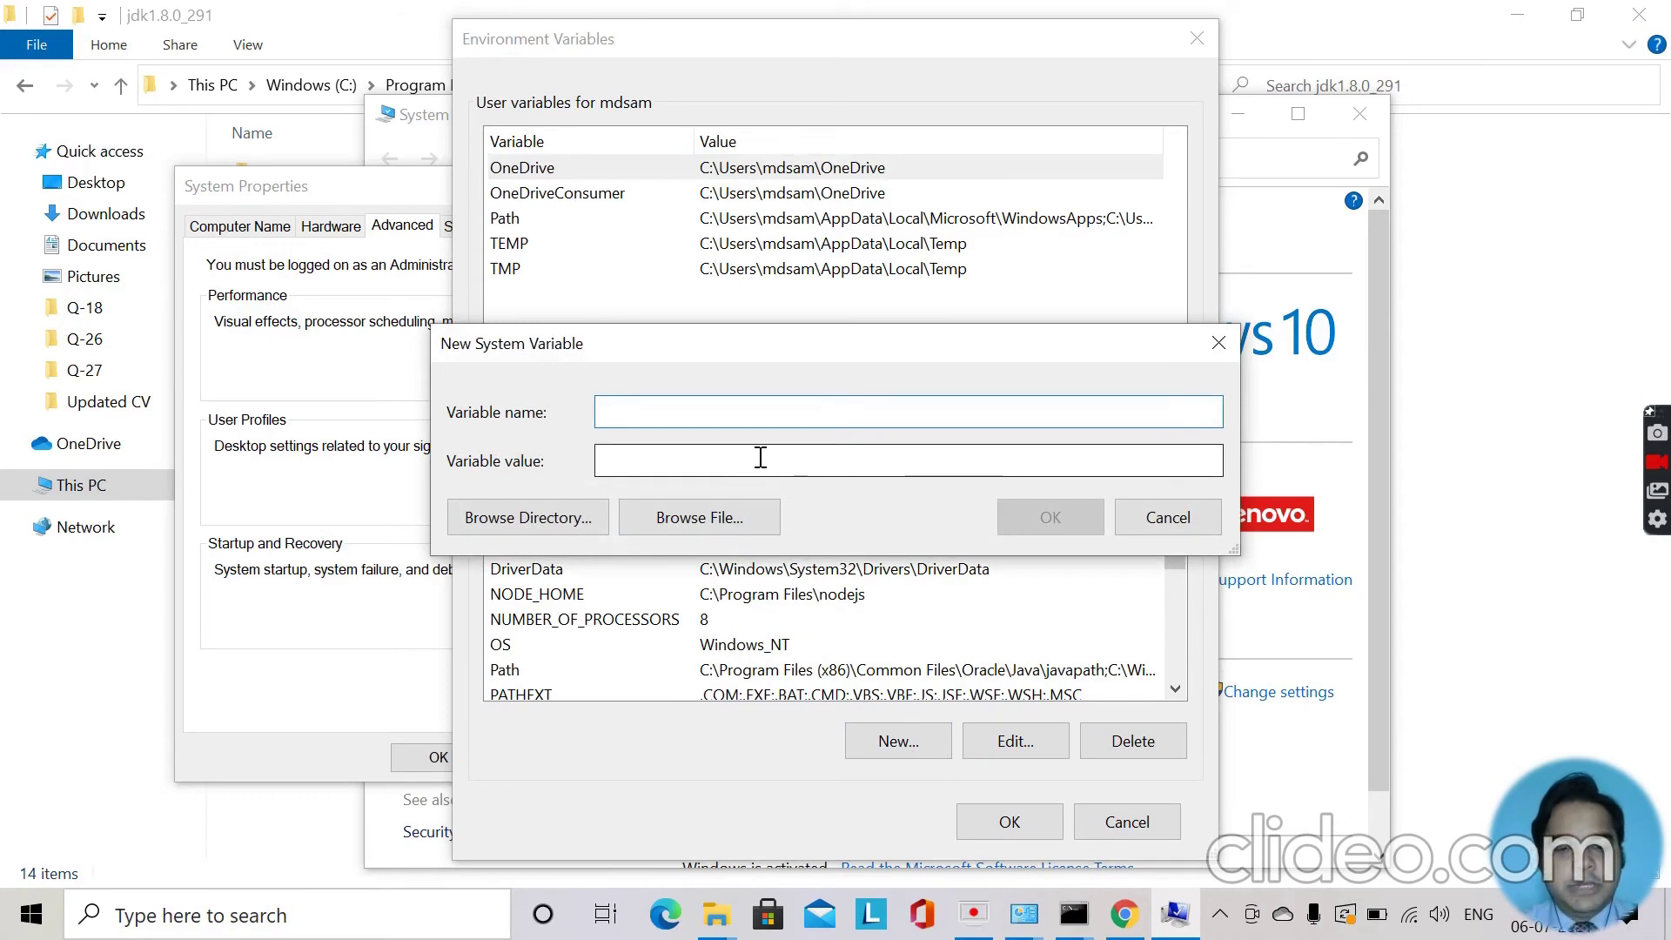
type("JAVA_HOME")
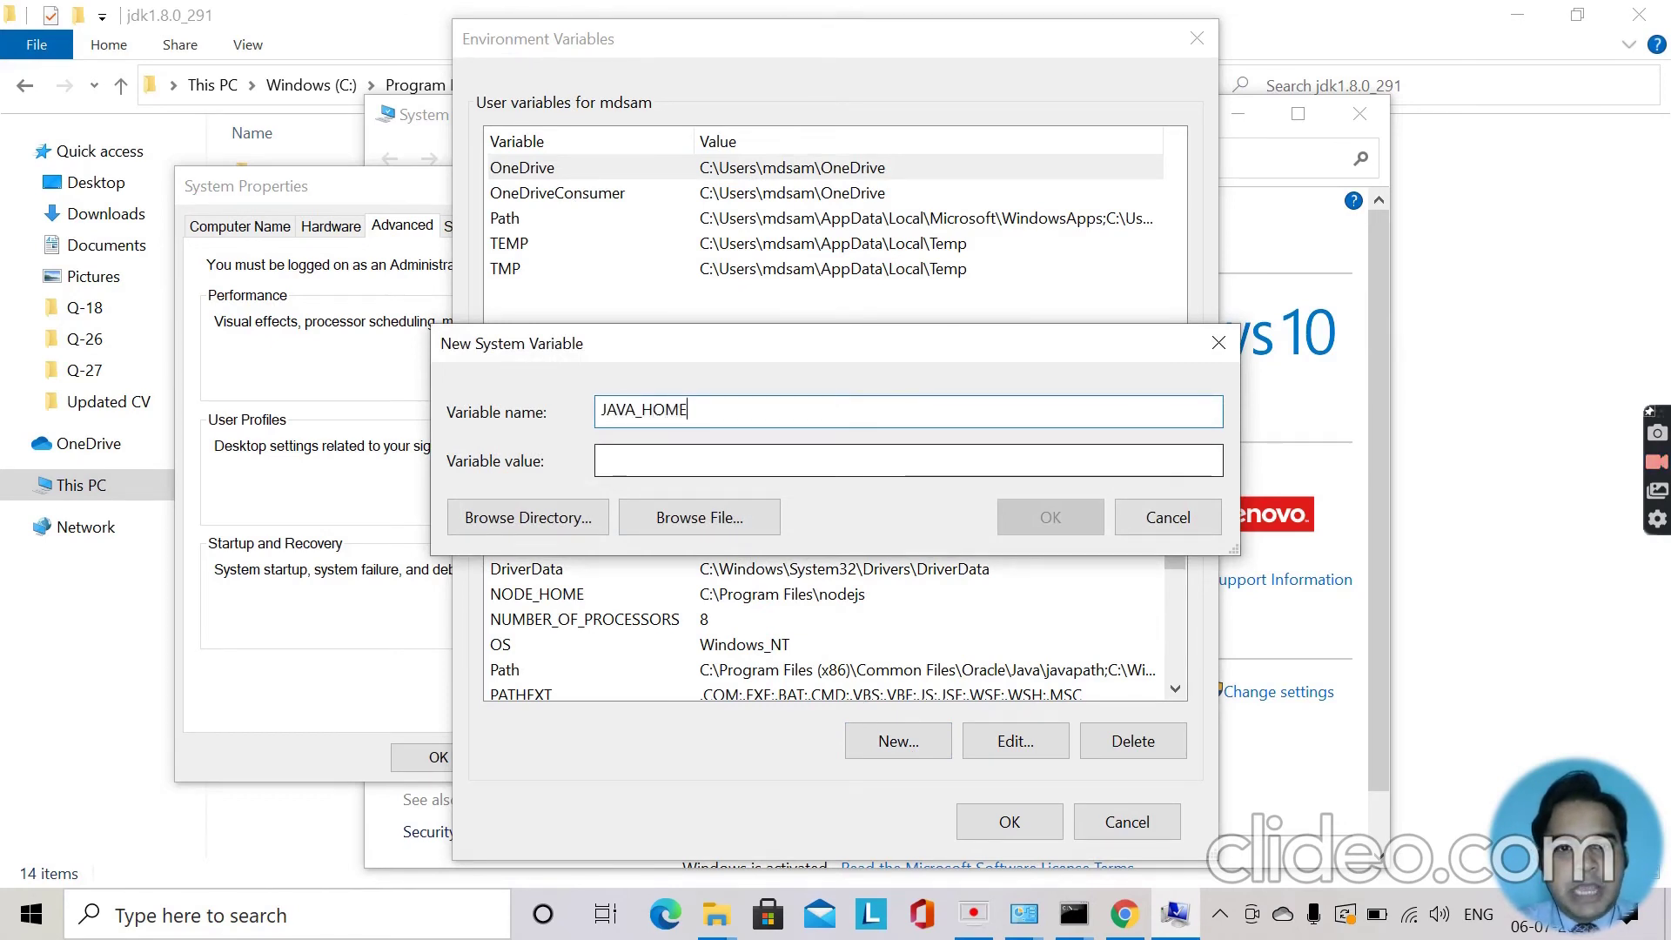
left_click(909, 461)
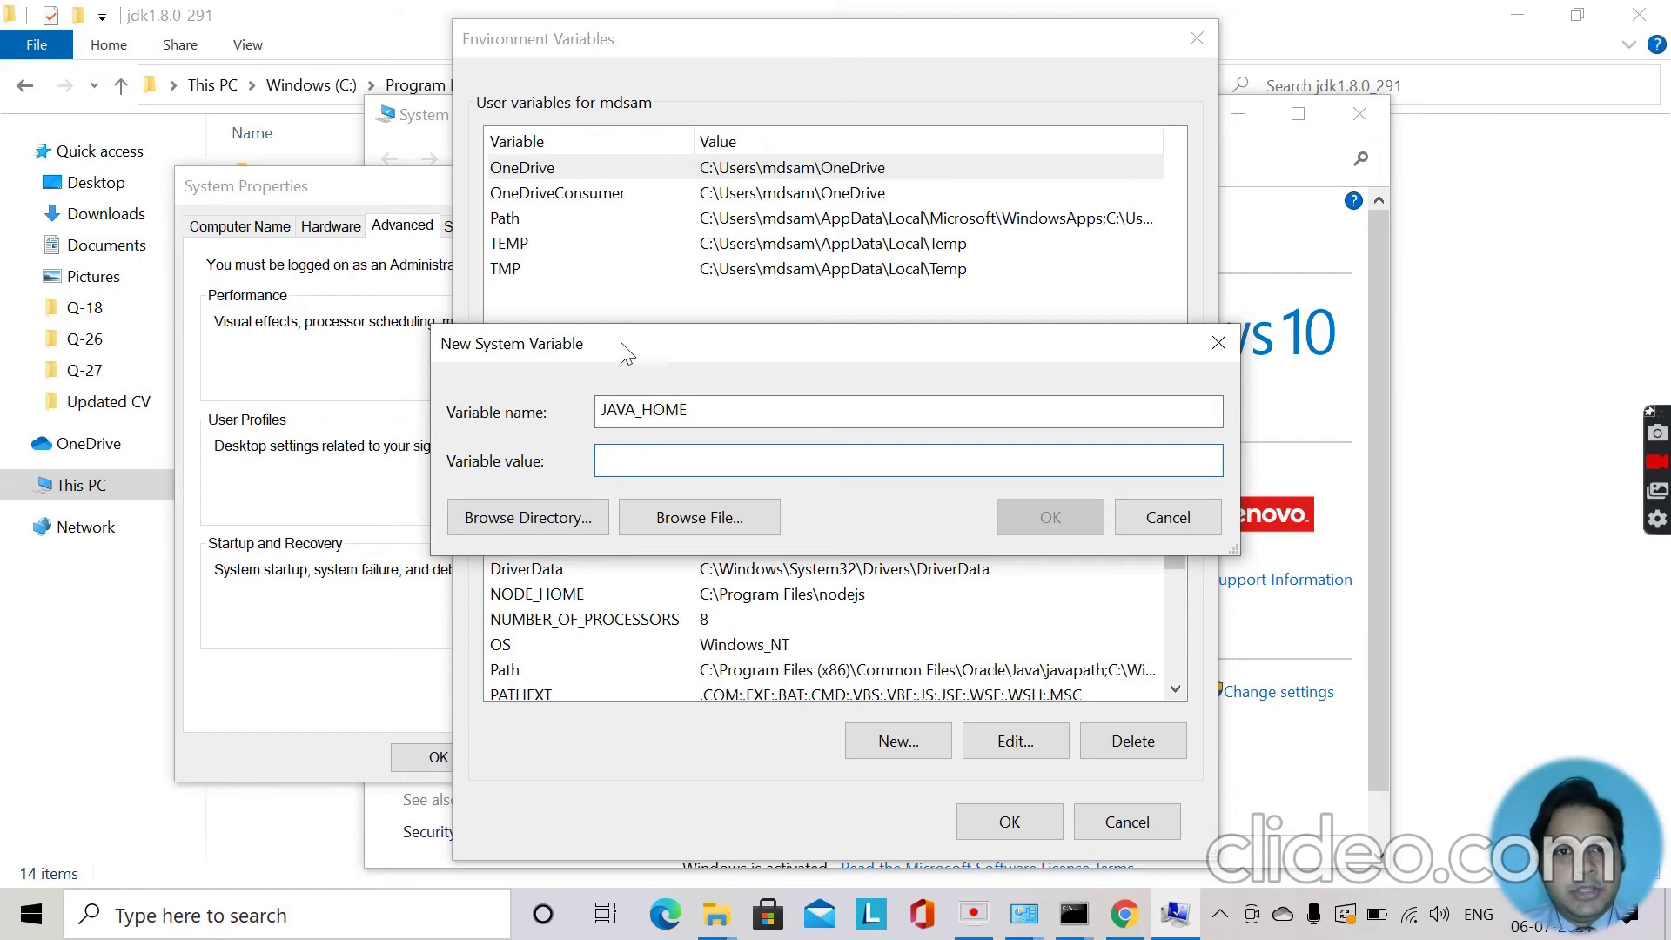
left_click(1463, 301)
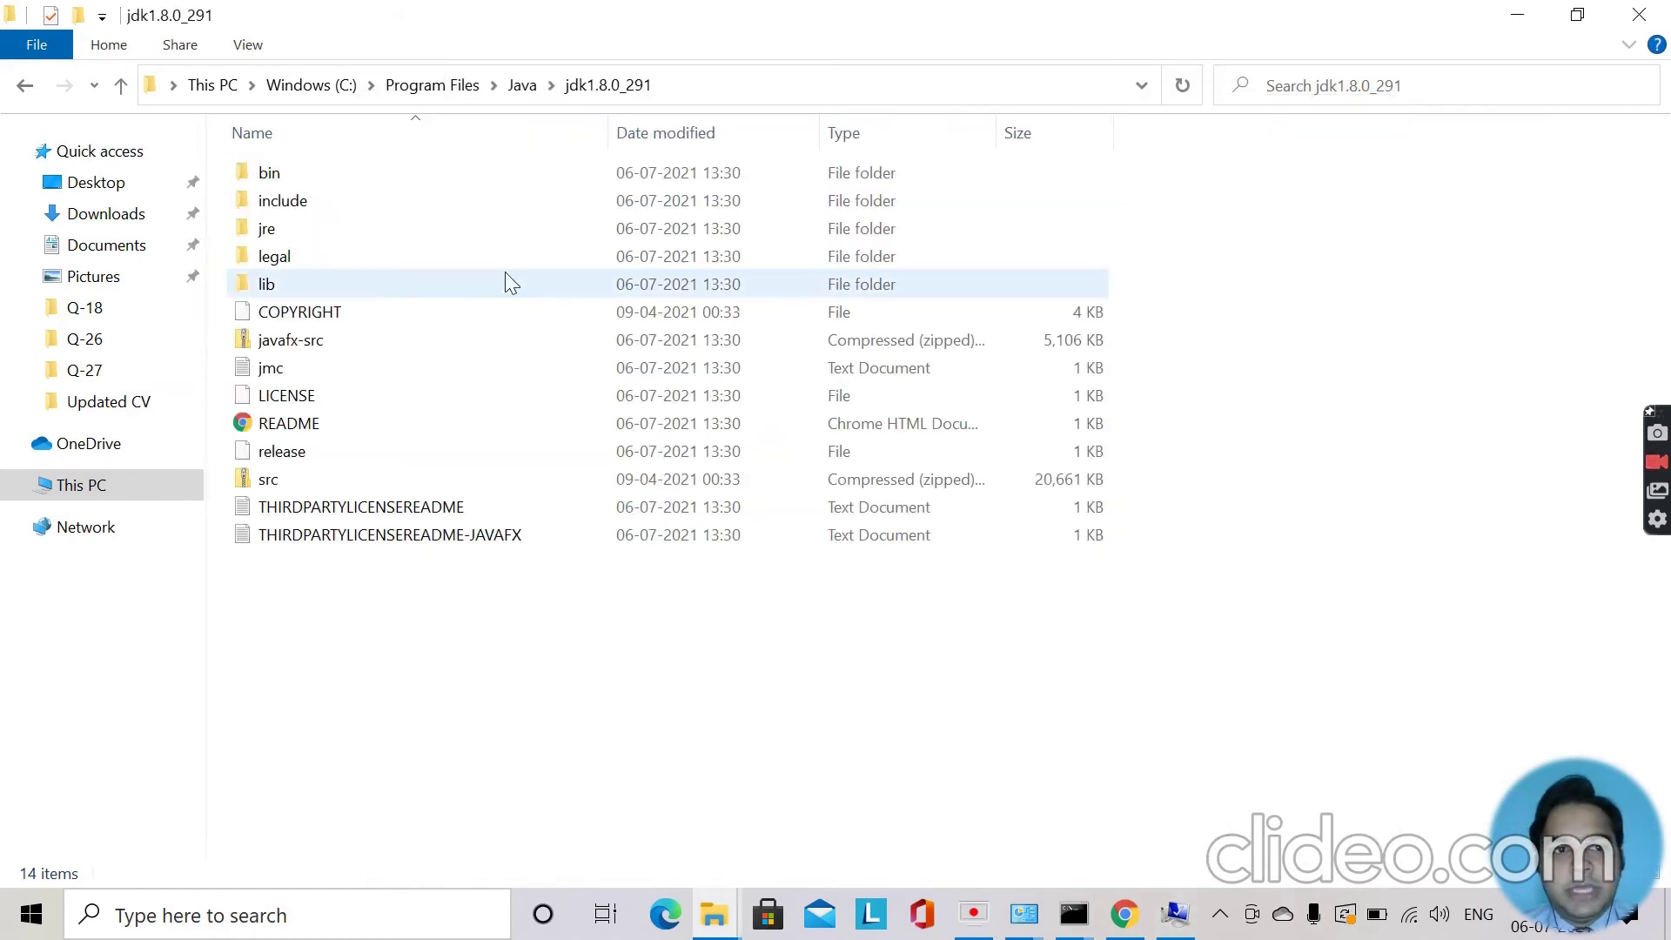
left_click(521, 87)
double_click(373, 179)
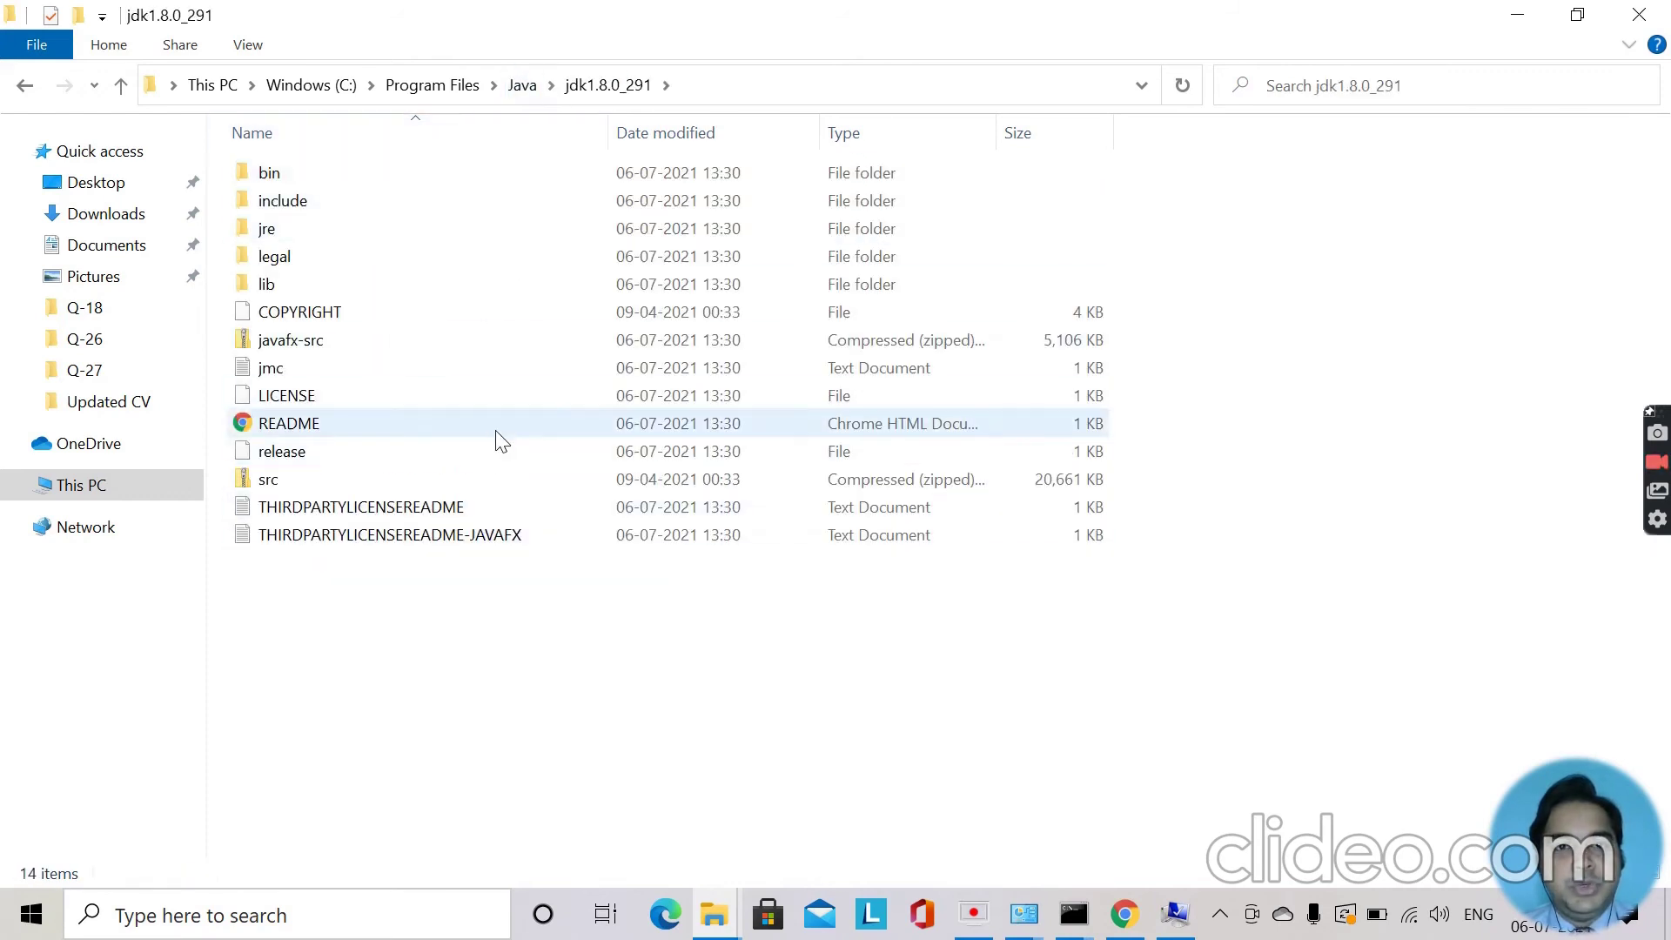
left_click(740, 90)
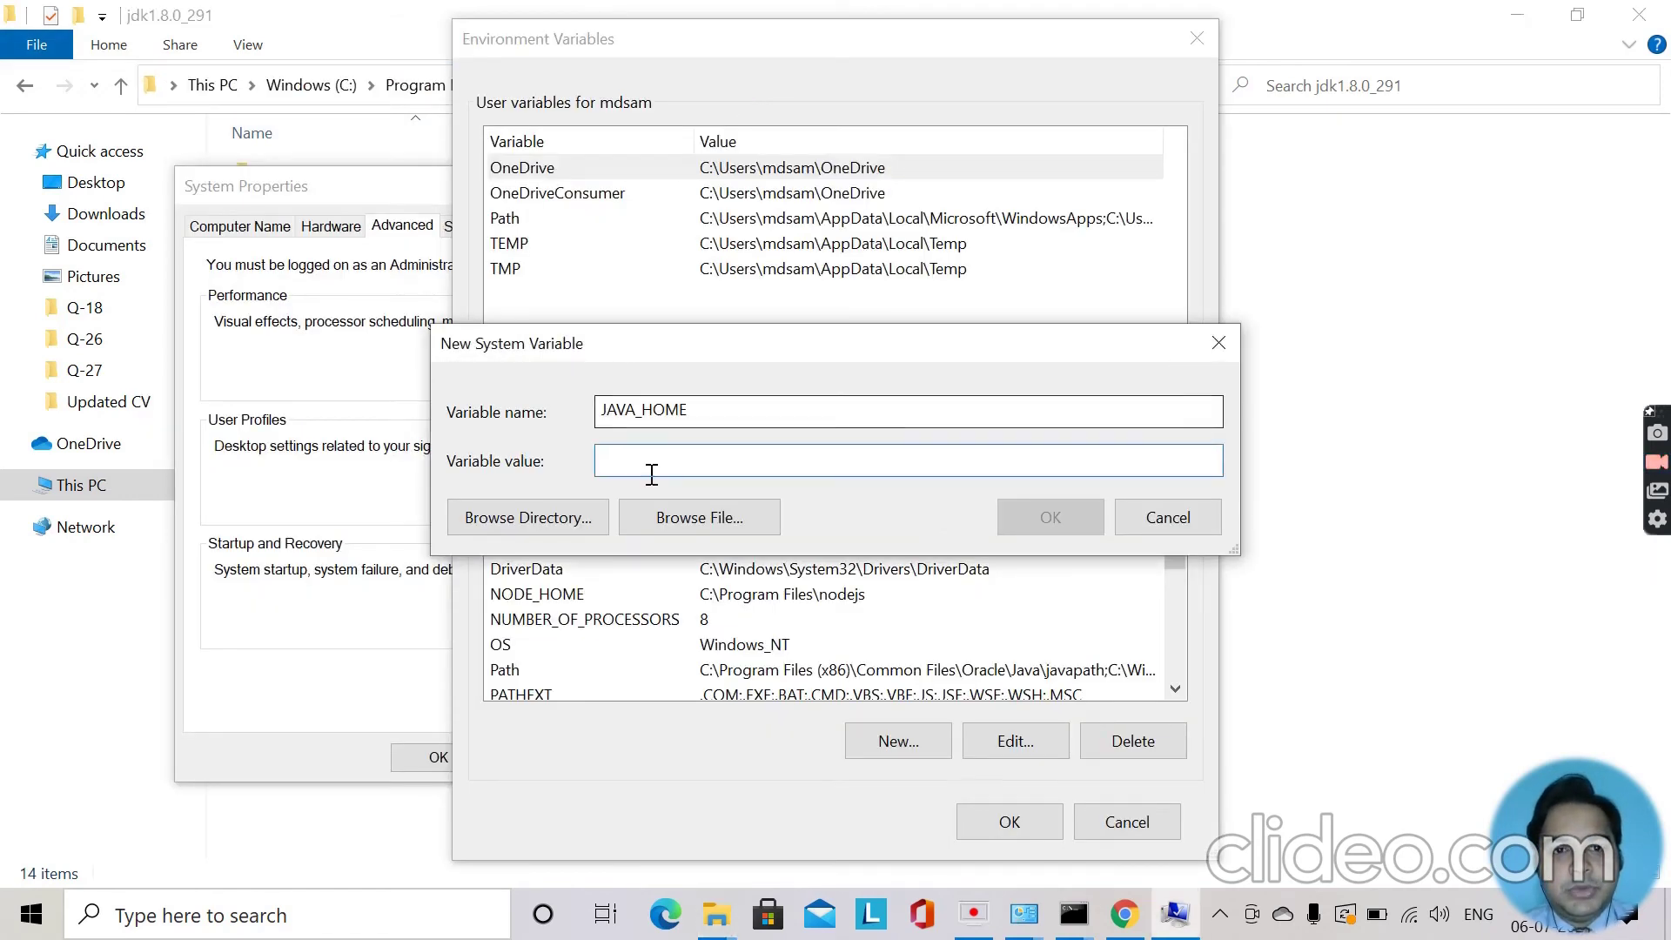
left_click(662, 459)
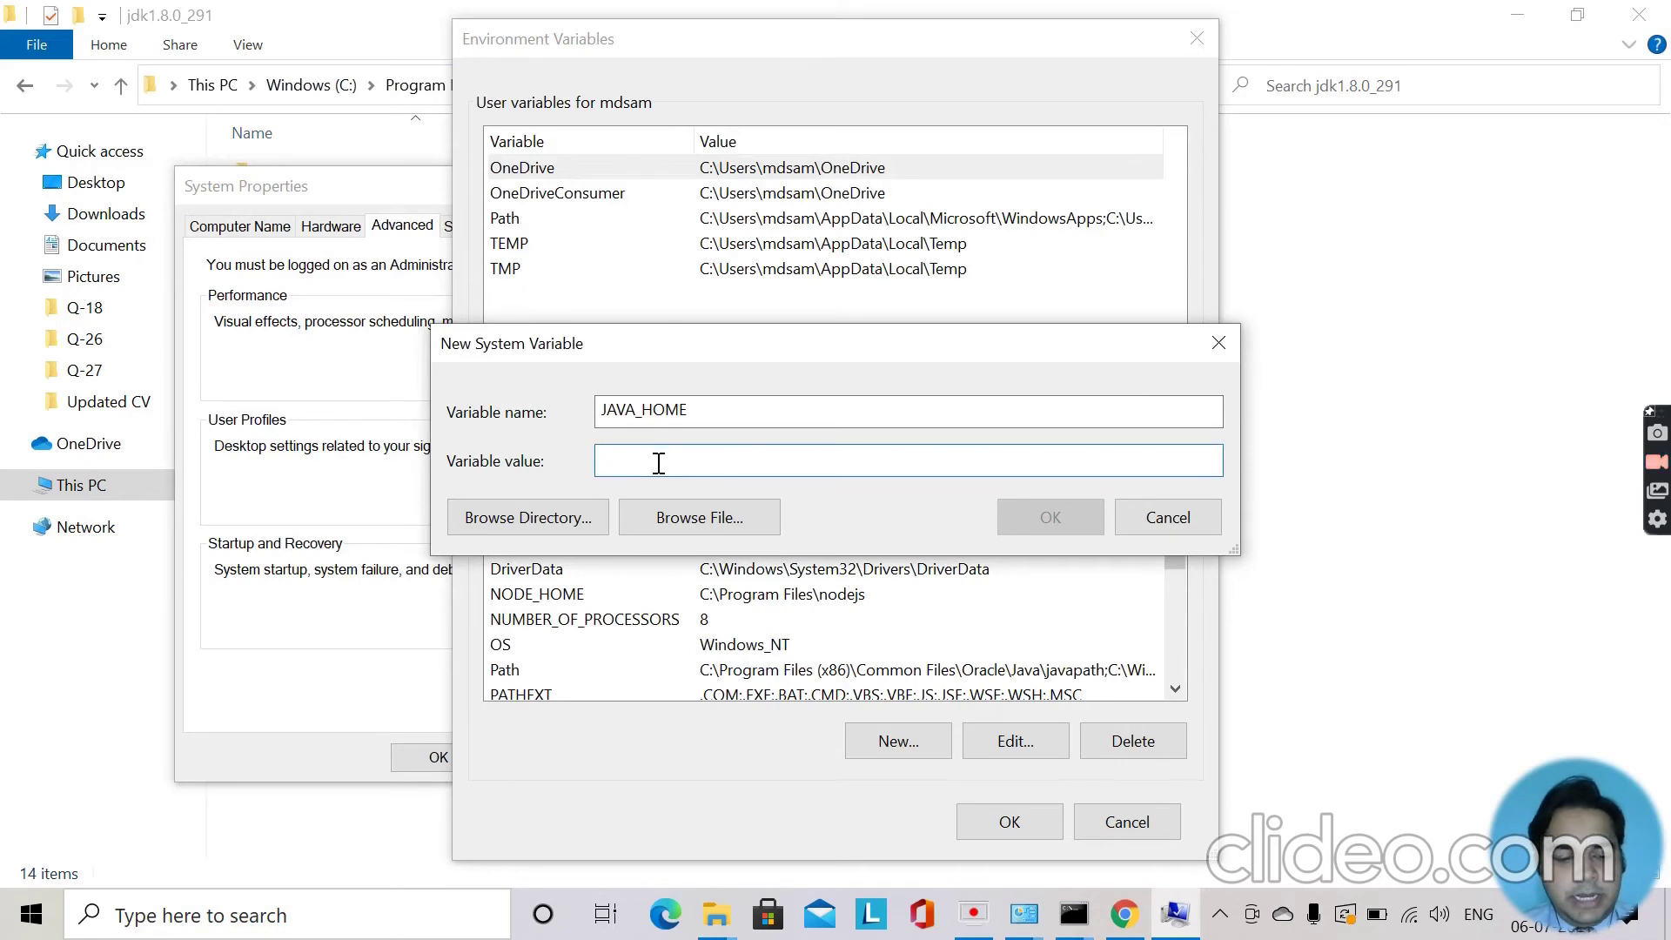
type("C:\\Program Files\\Java\\jdk1.8.0_291")
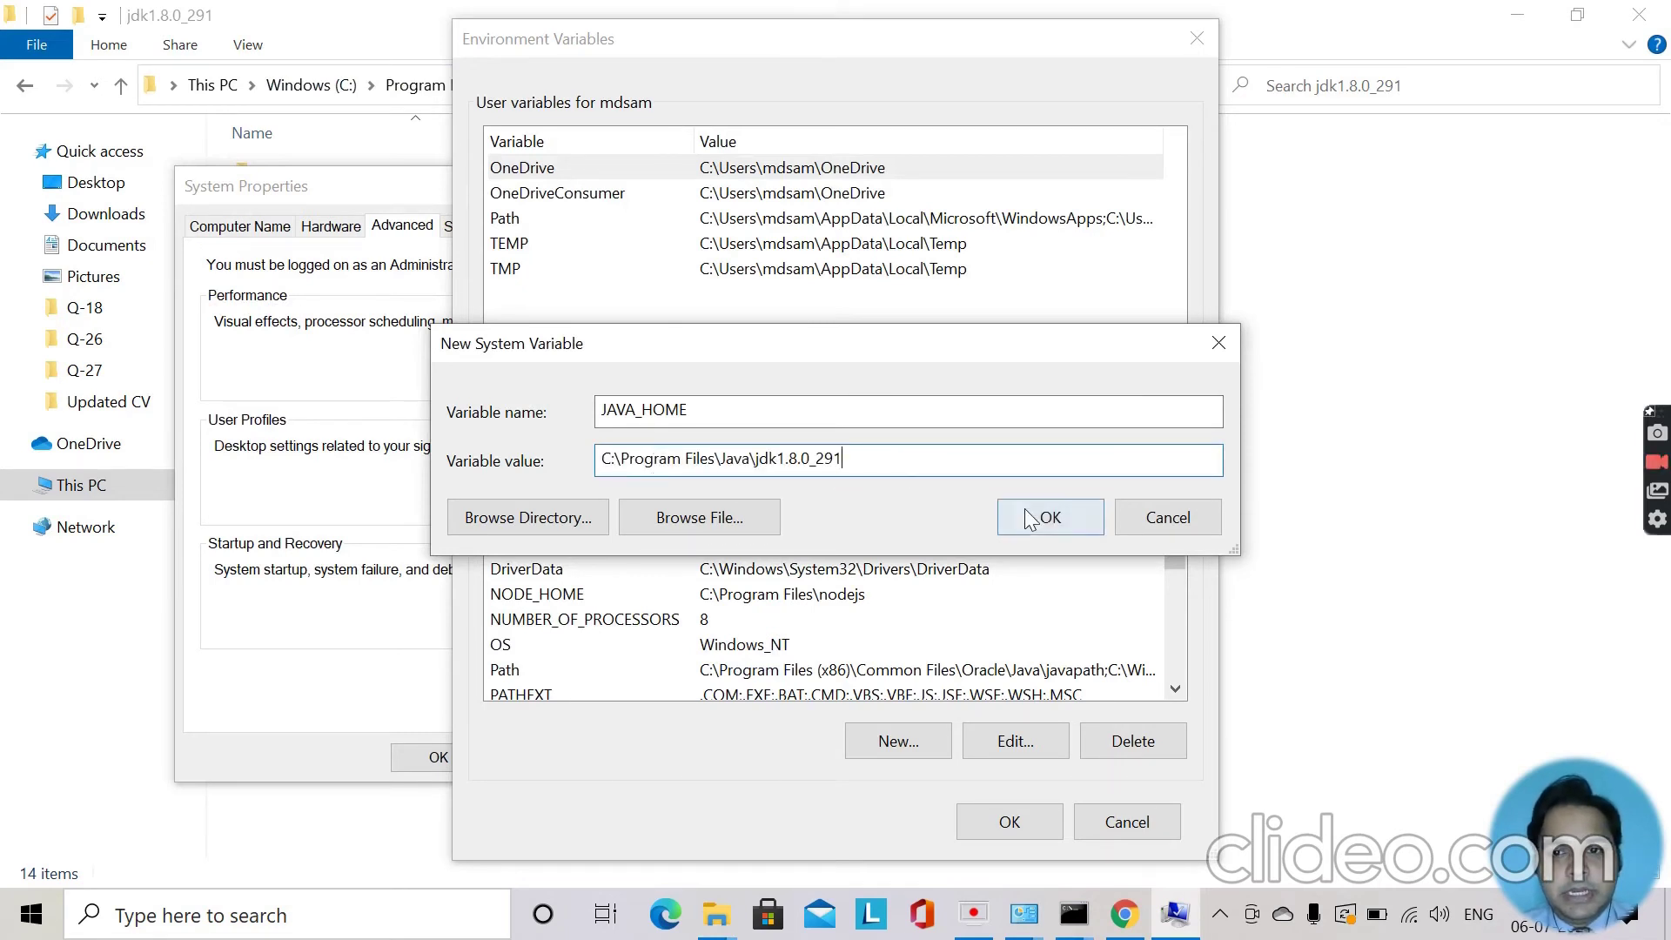
left_click(1031, 520)
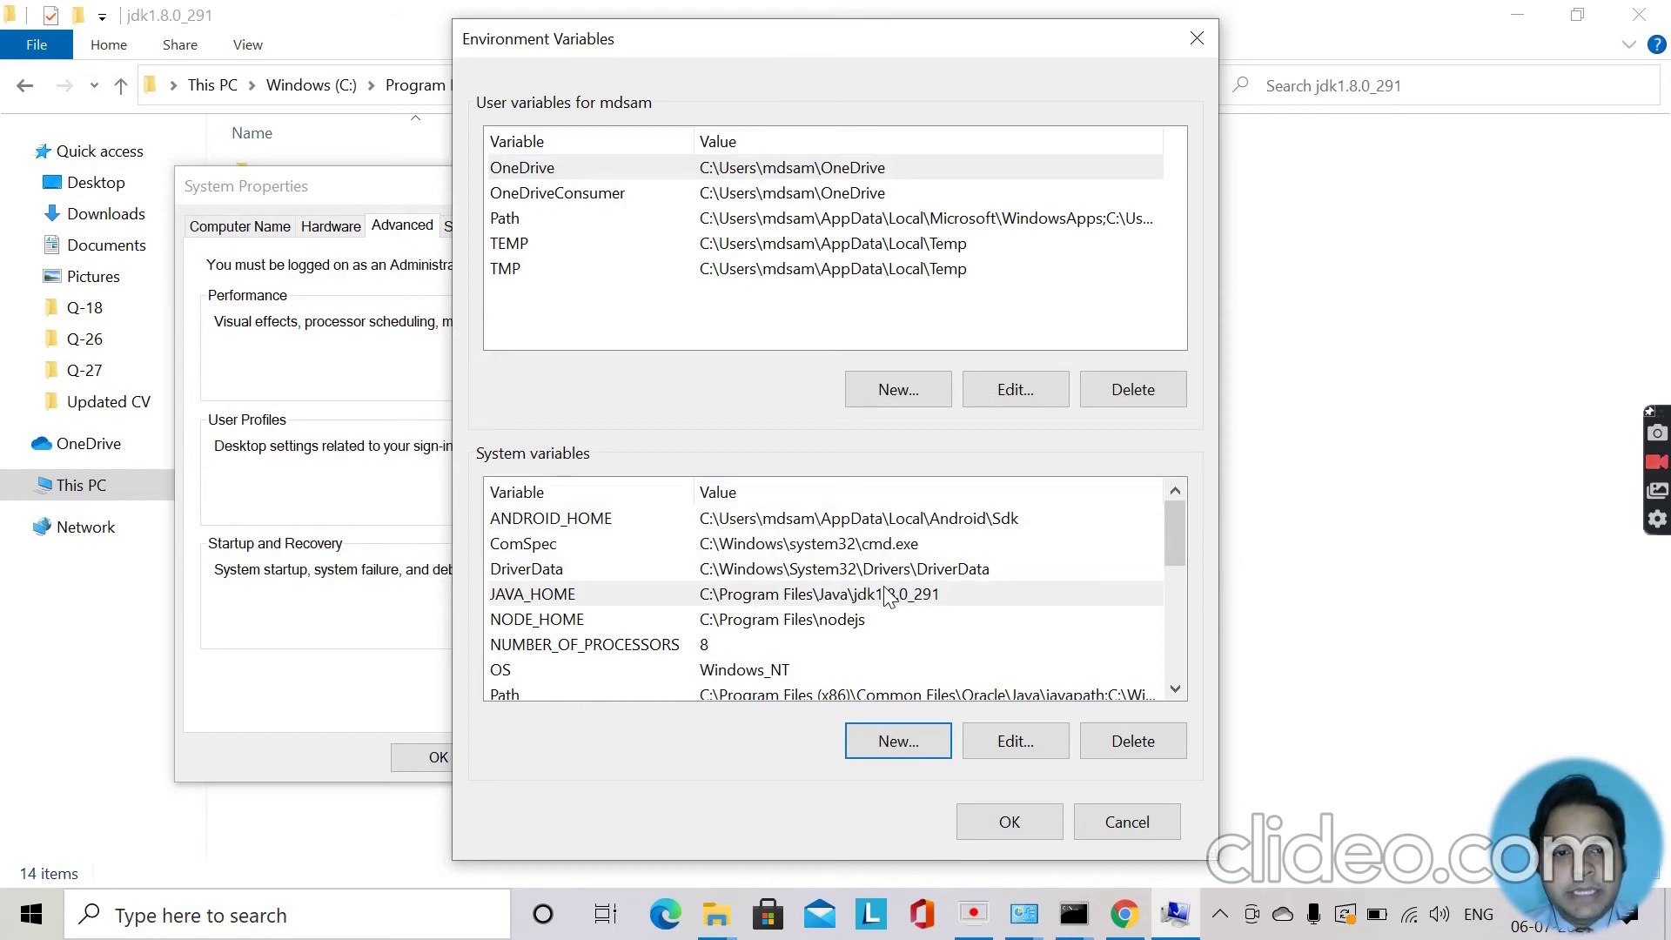
Open the system Path variable for editing and add a new entry.
left_click(1175, 689)
left_click(1175, 689)
left_click(1175, 690)
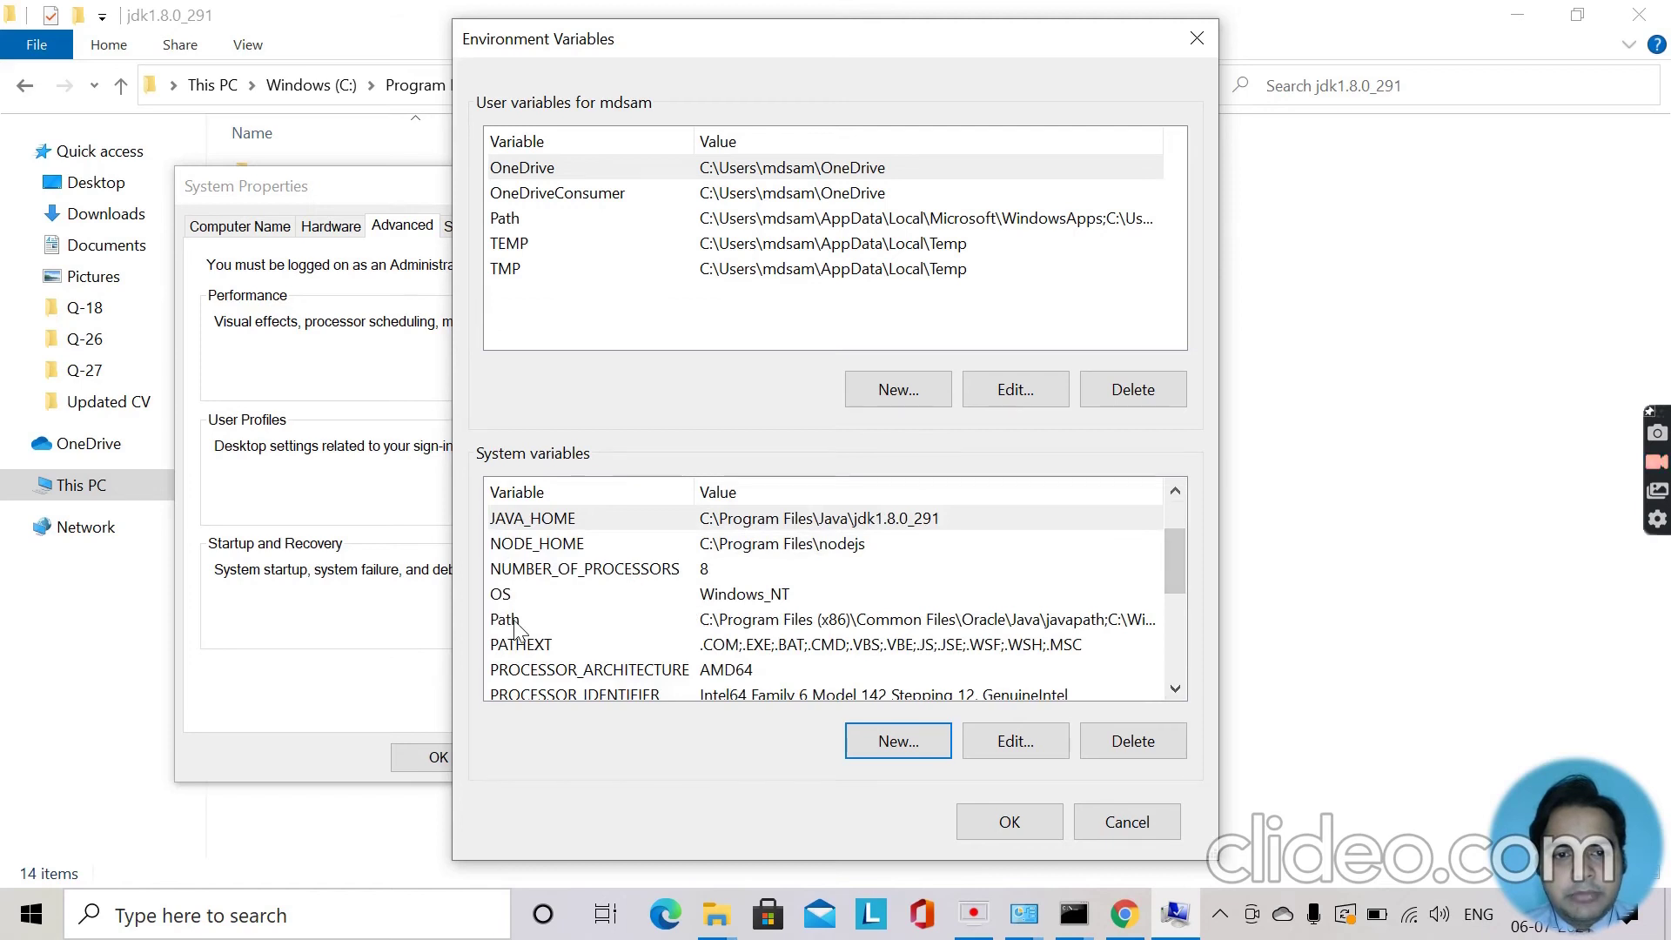
left_click(696, 623)
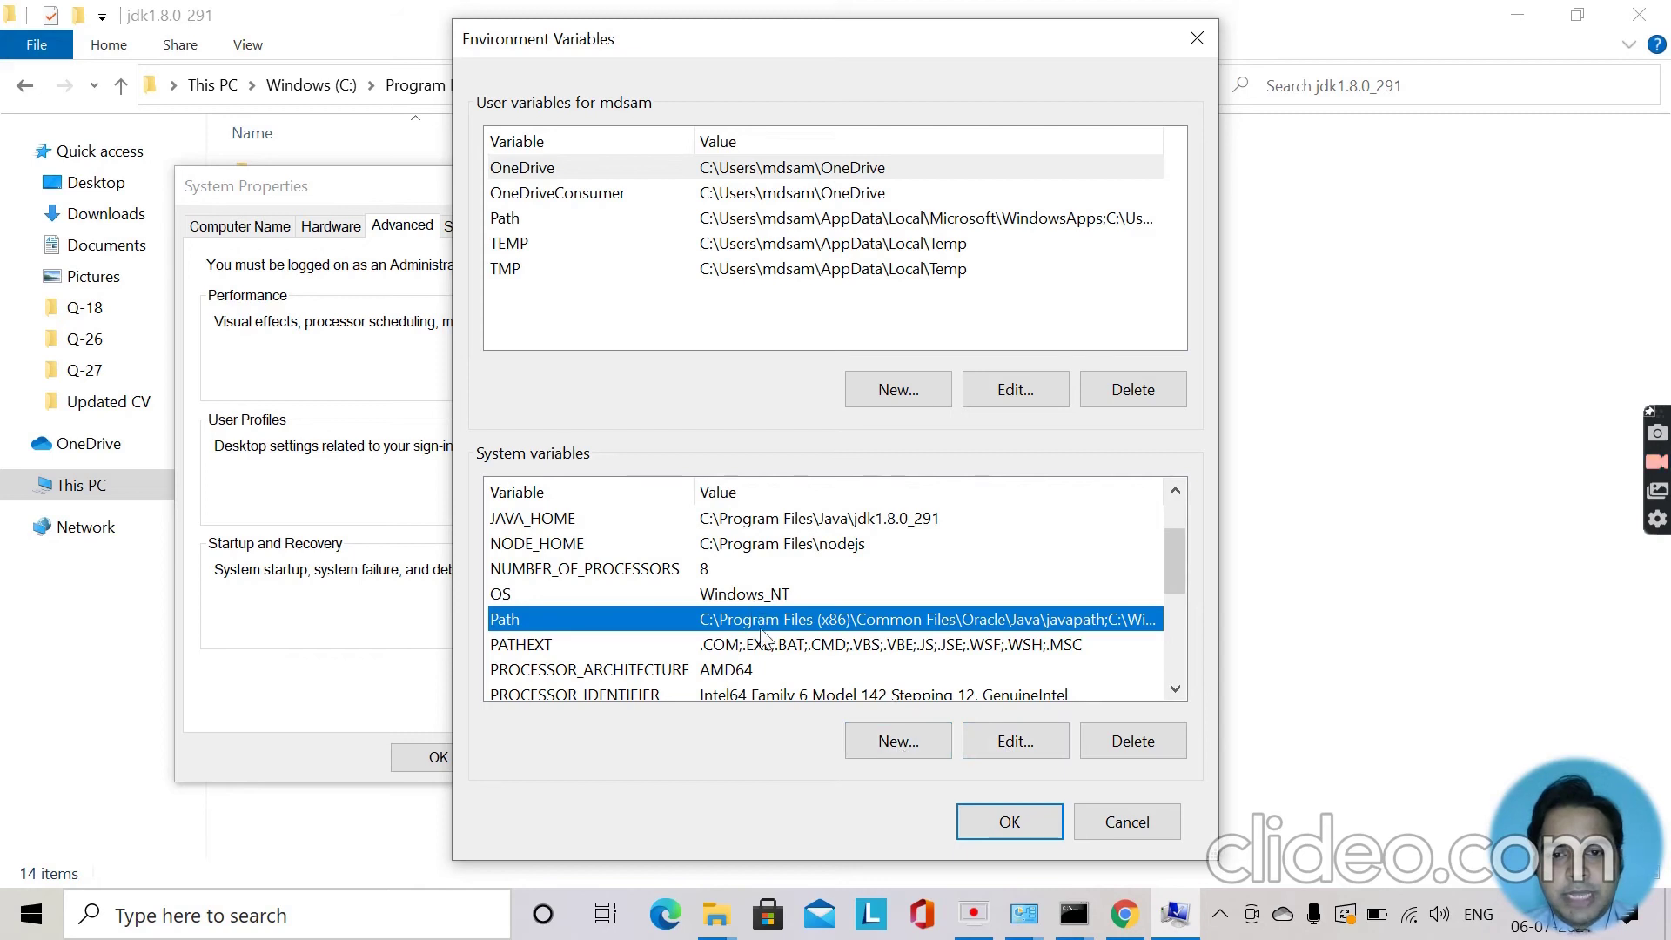
left_click(1018, 739)
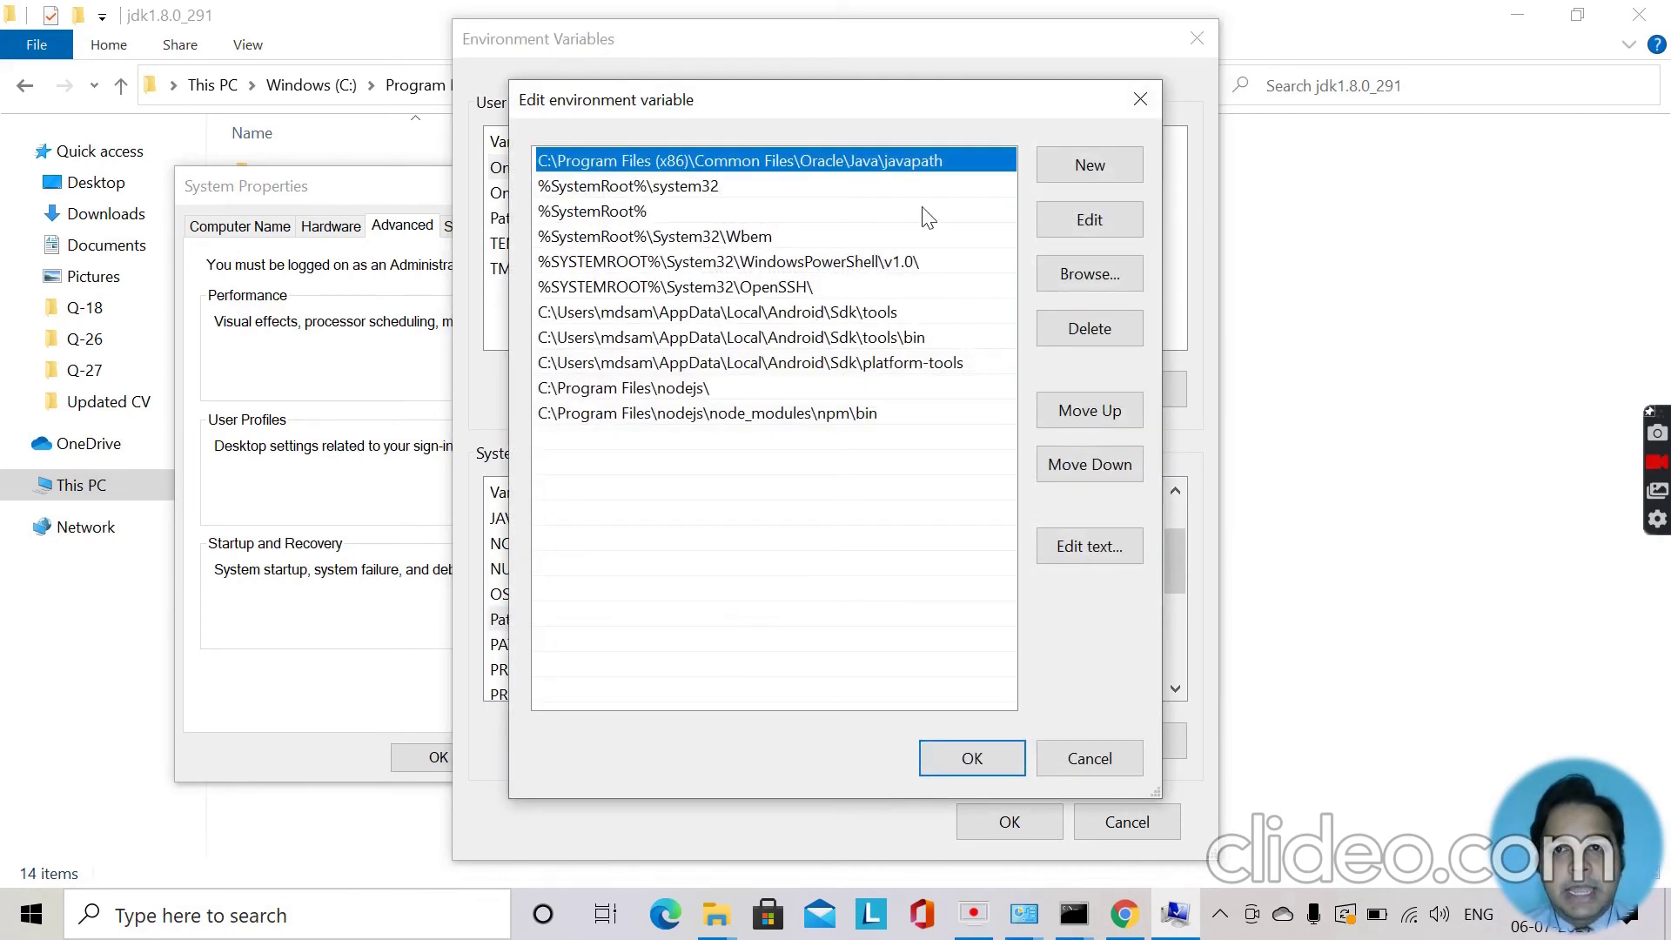
left_click(1088, 170)
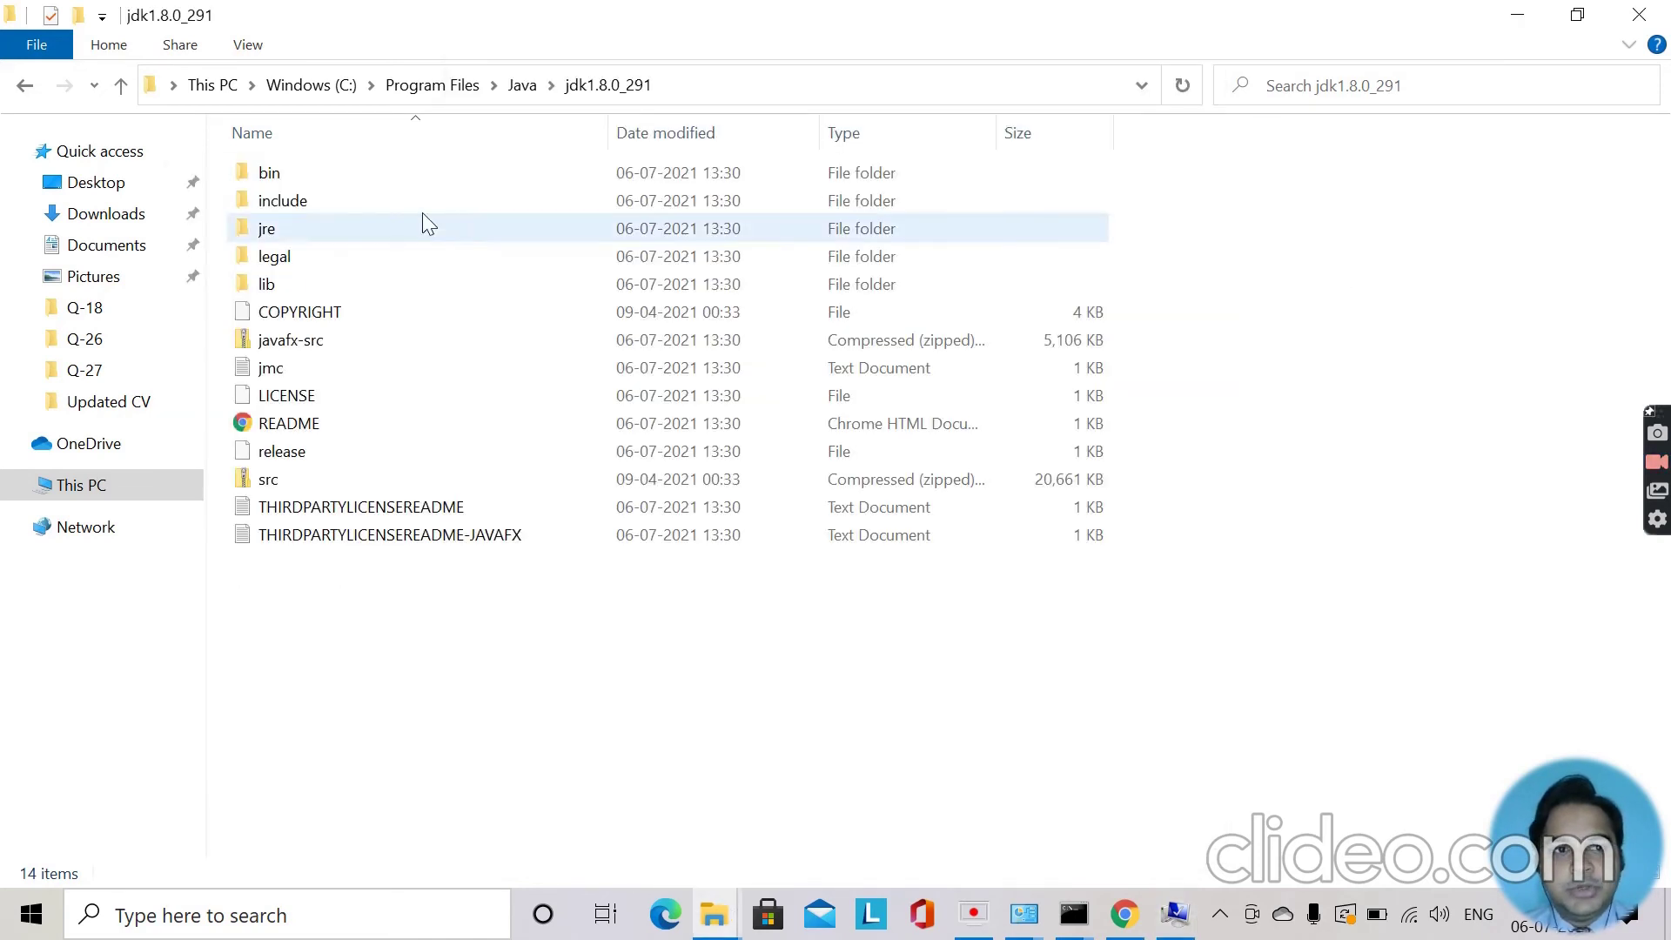
Paste C:\Program Files\Java\jdk1.8.0_291\bin as the new Path entry and save.
double_click(329, 187)
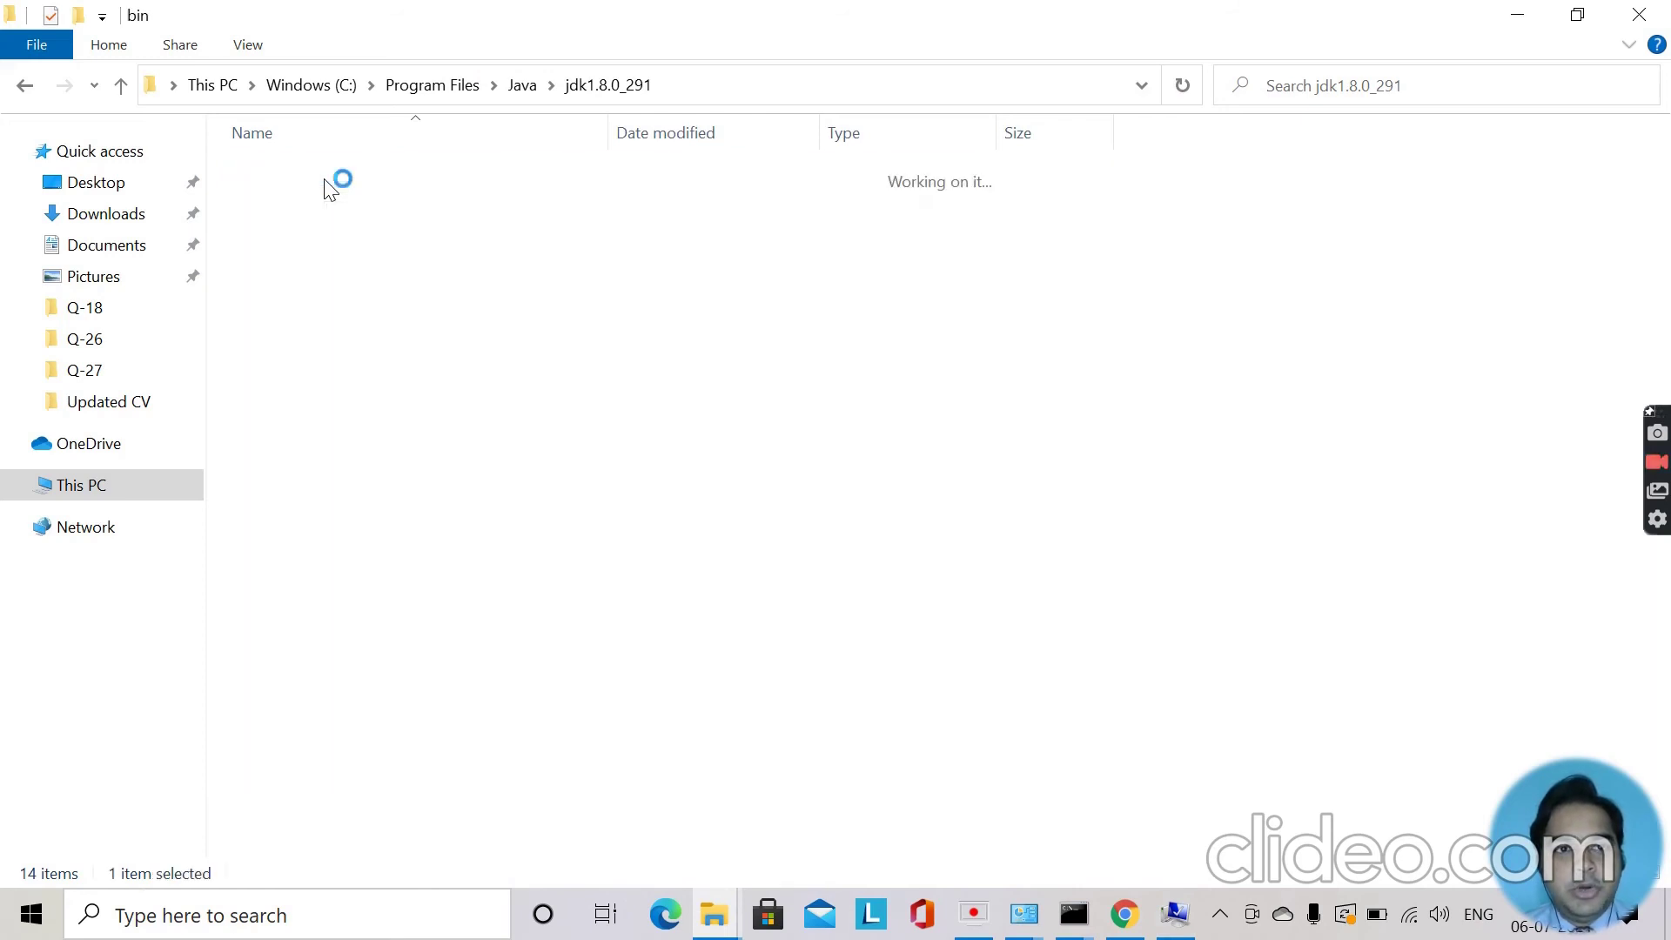
left_click(782, 83)
key("ctrl+c")
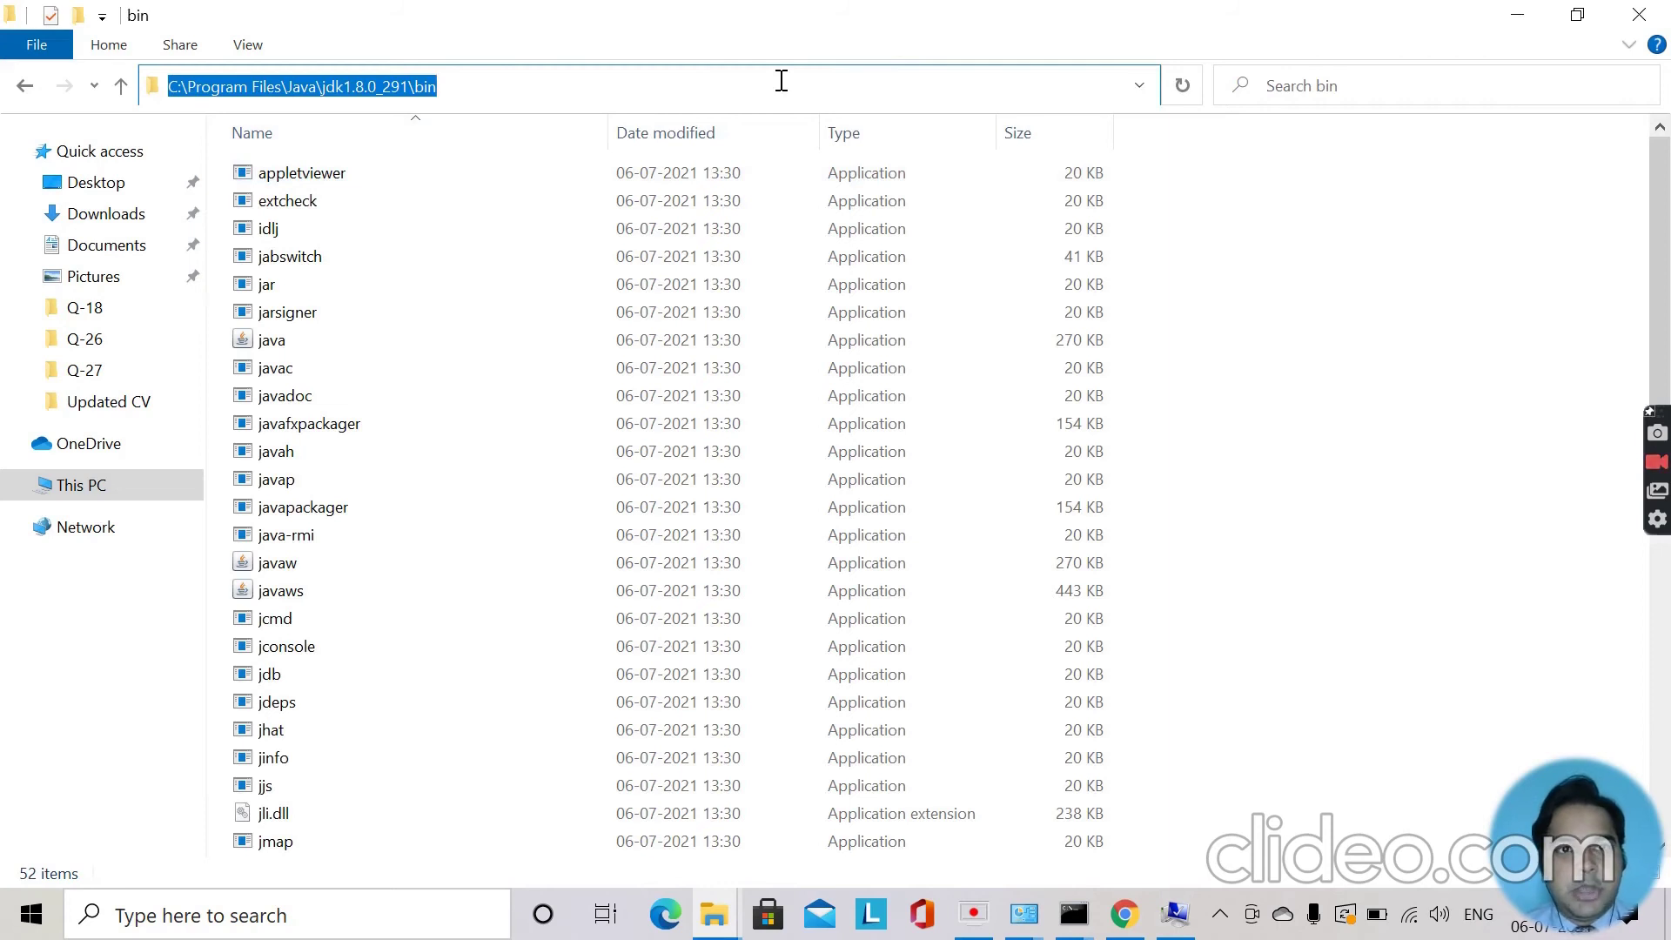
left_click(781, 81)
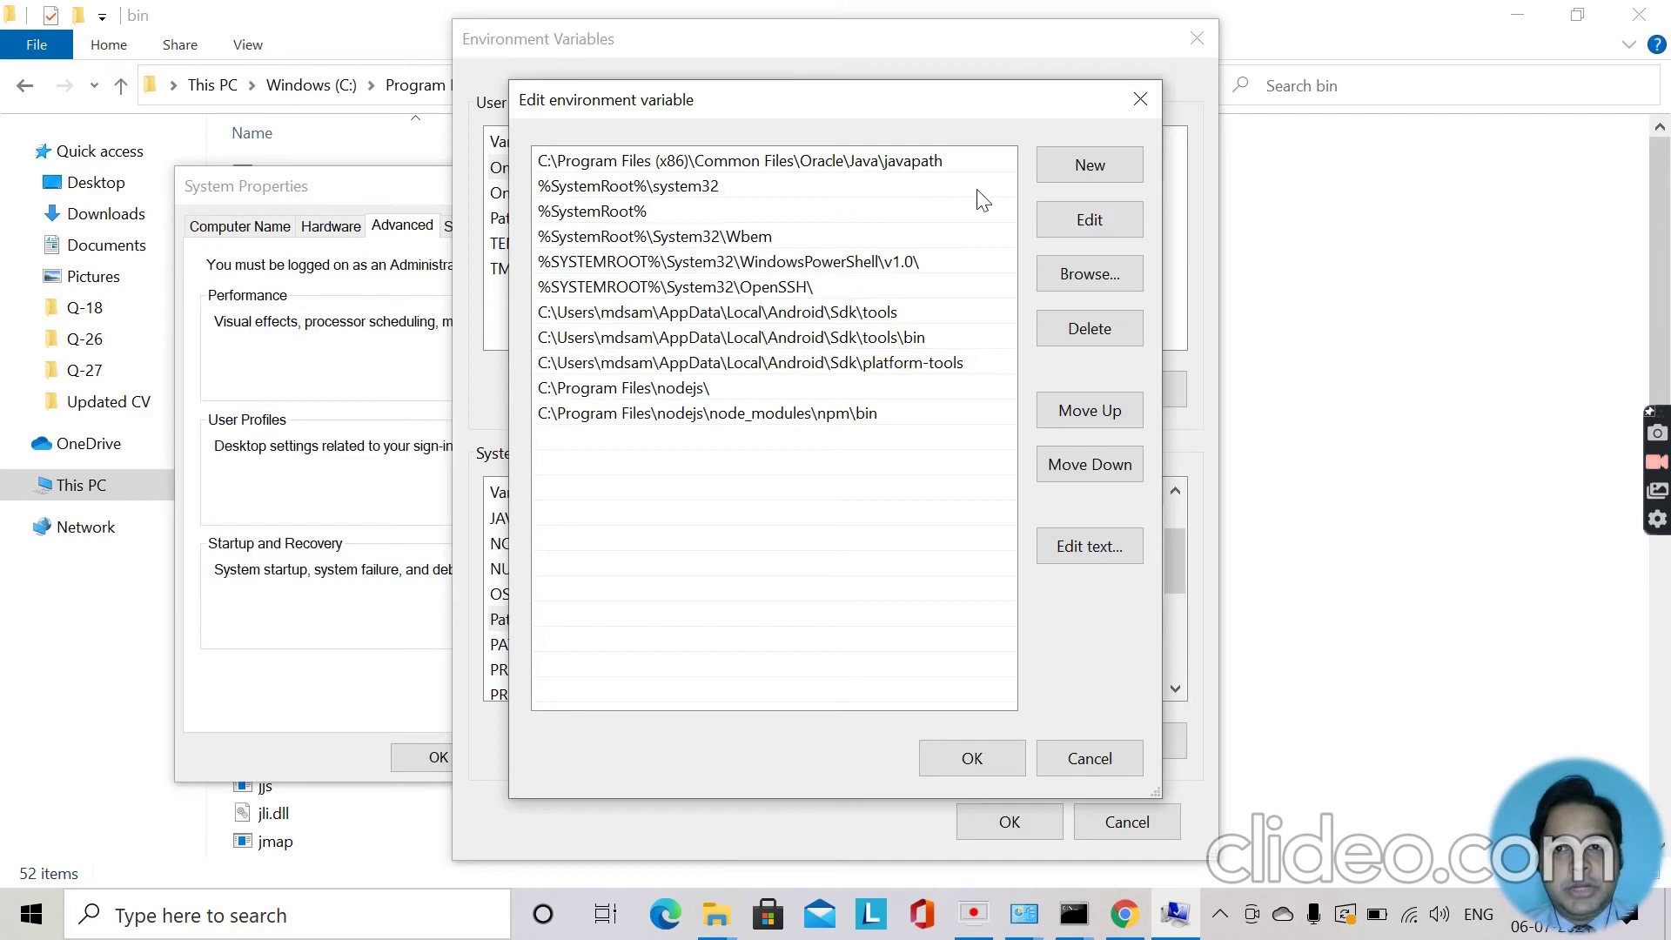
left_click(1068, 170)
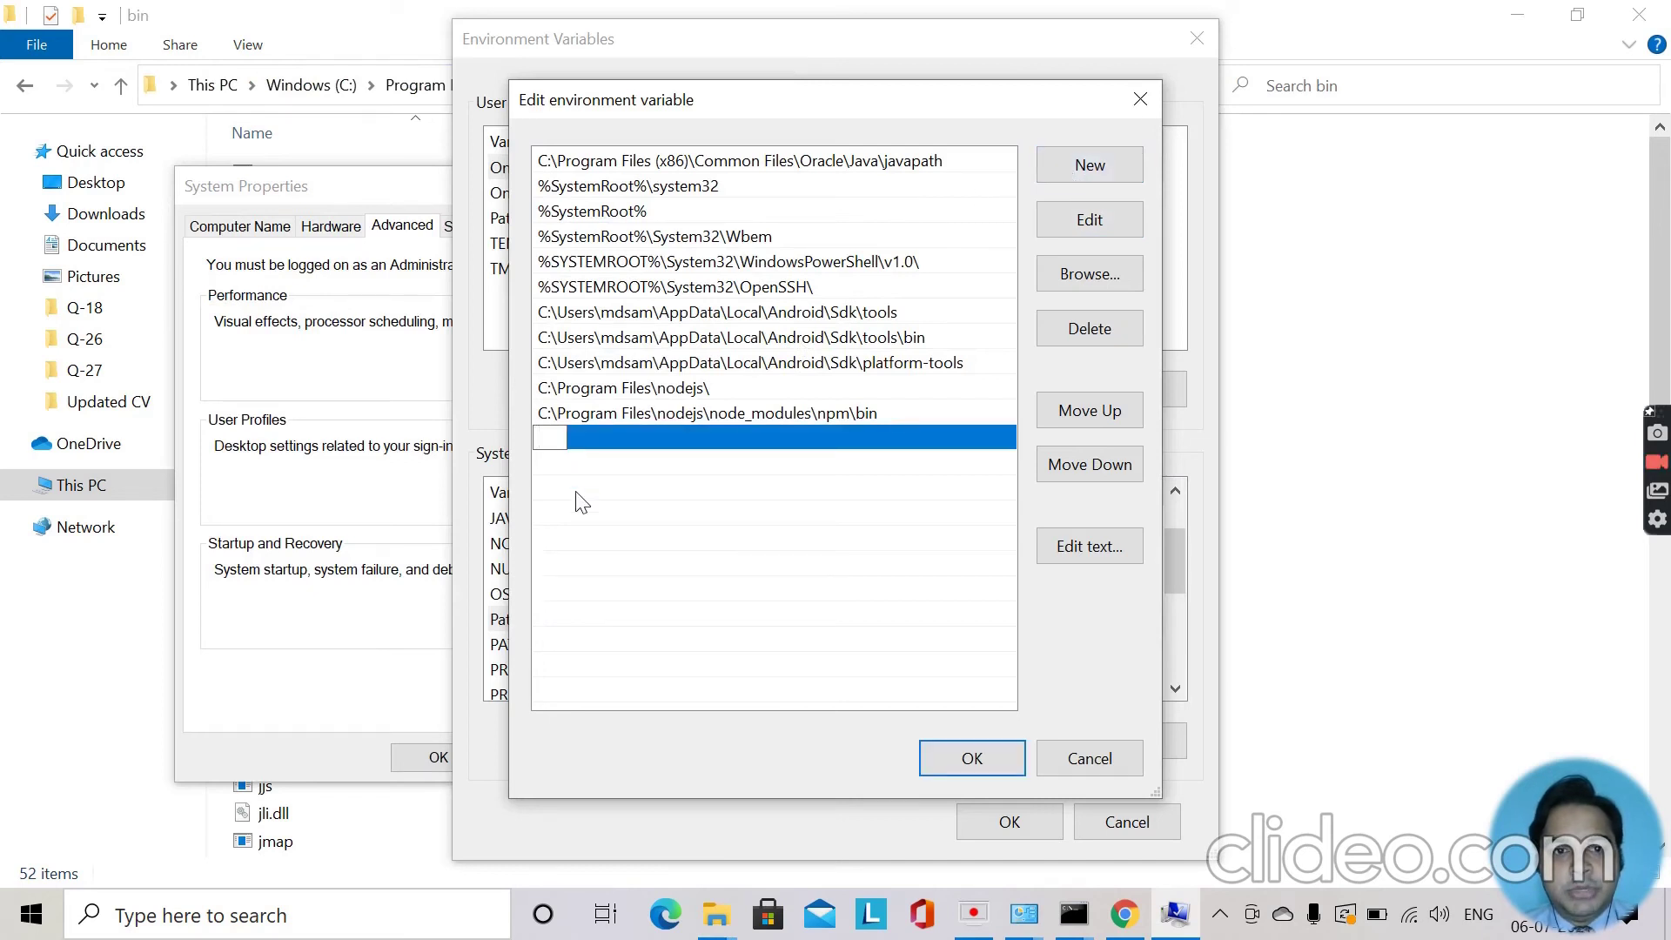
key("ctrl+v")
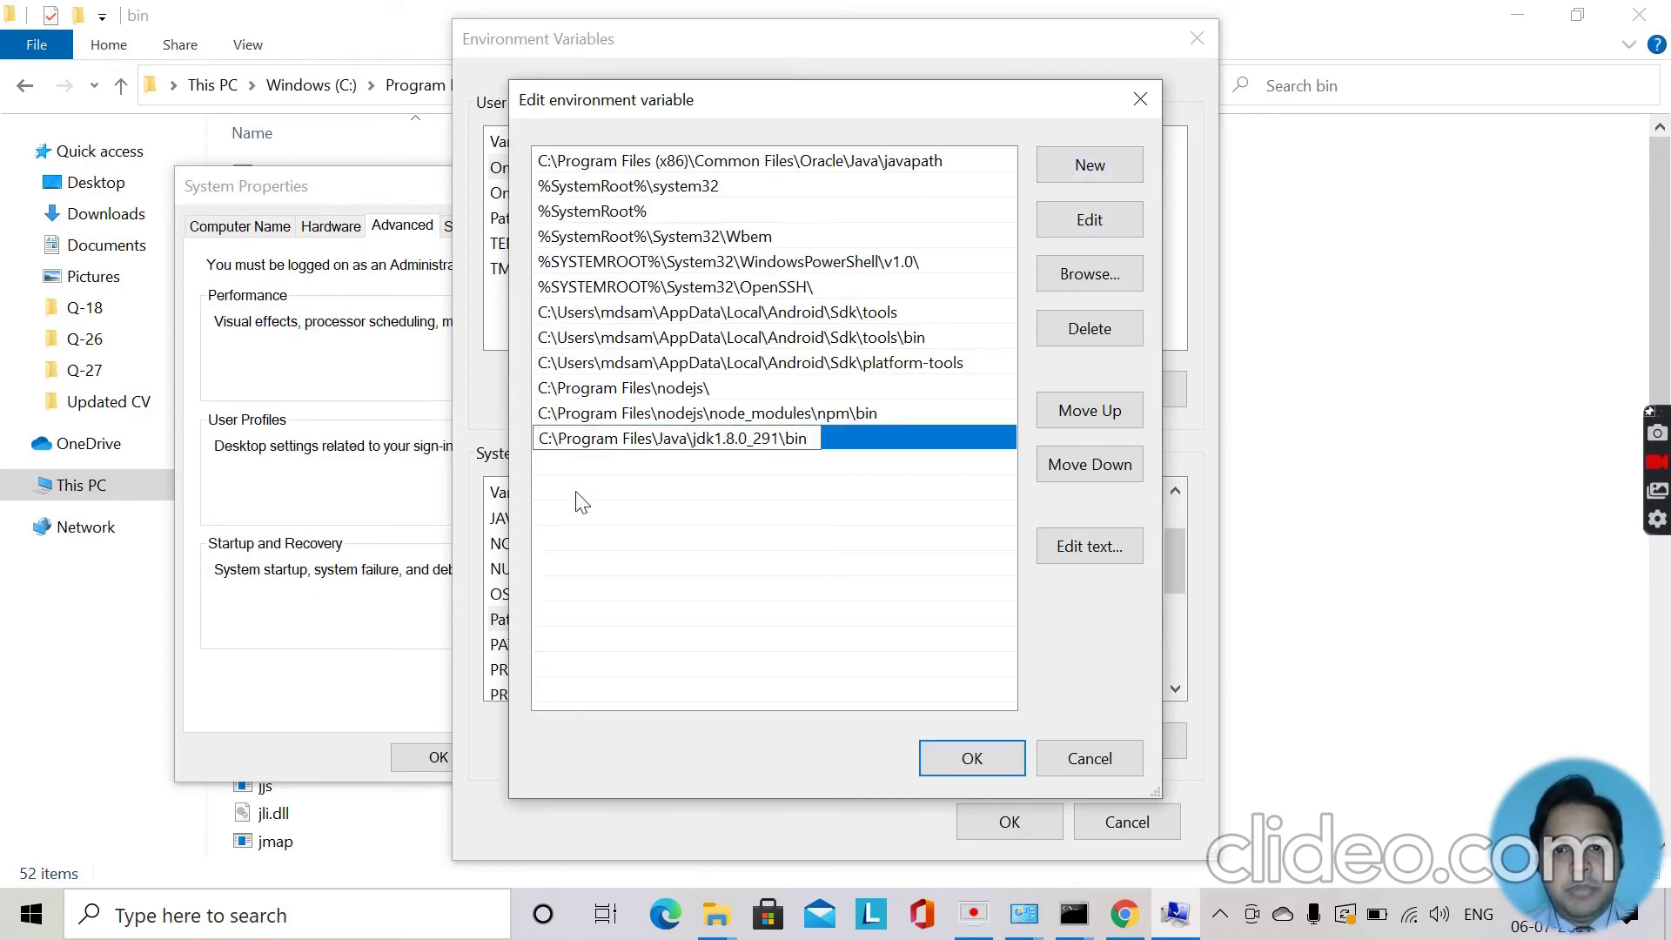
left_click(943, 755)
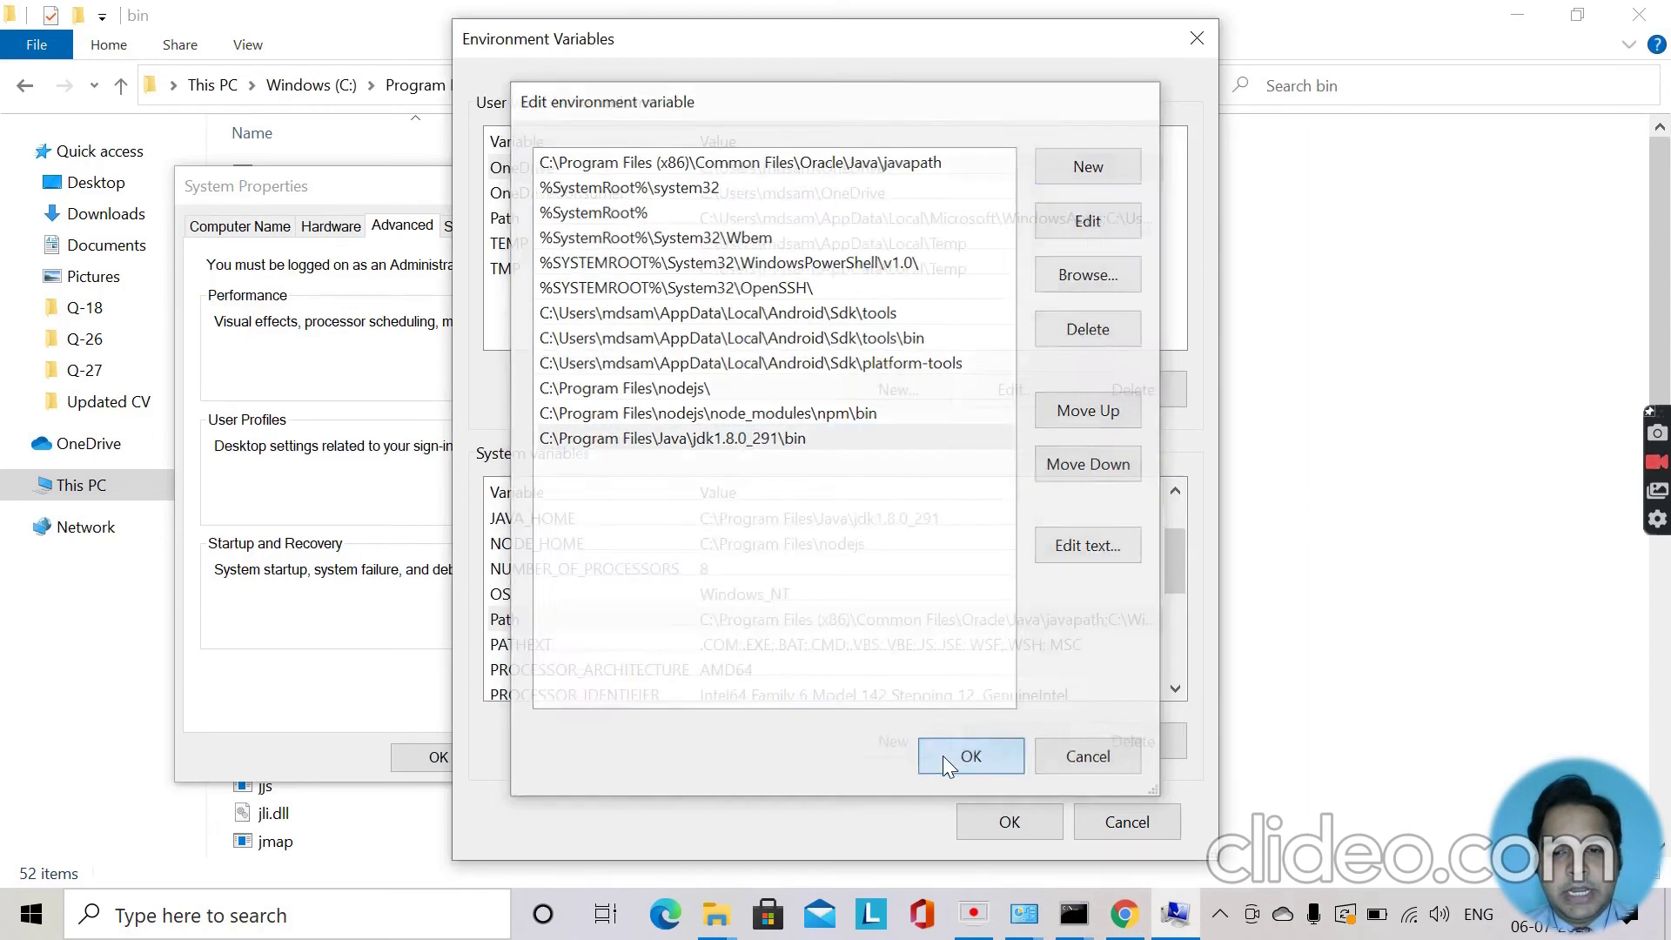
Save the environment variable changes and switch to an already-open Command Prompt console.
left_click(984, 820)
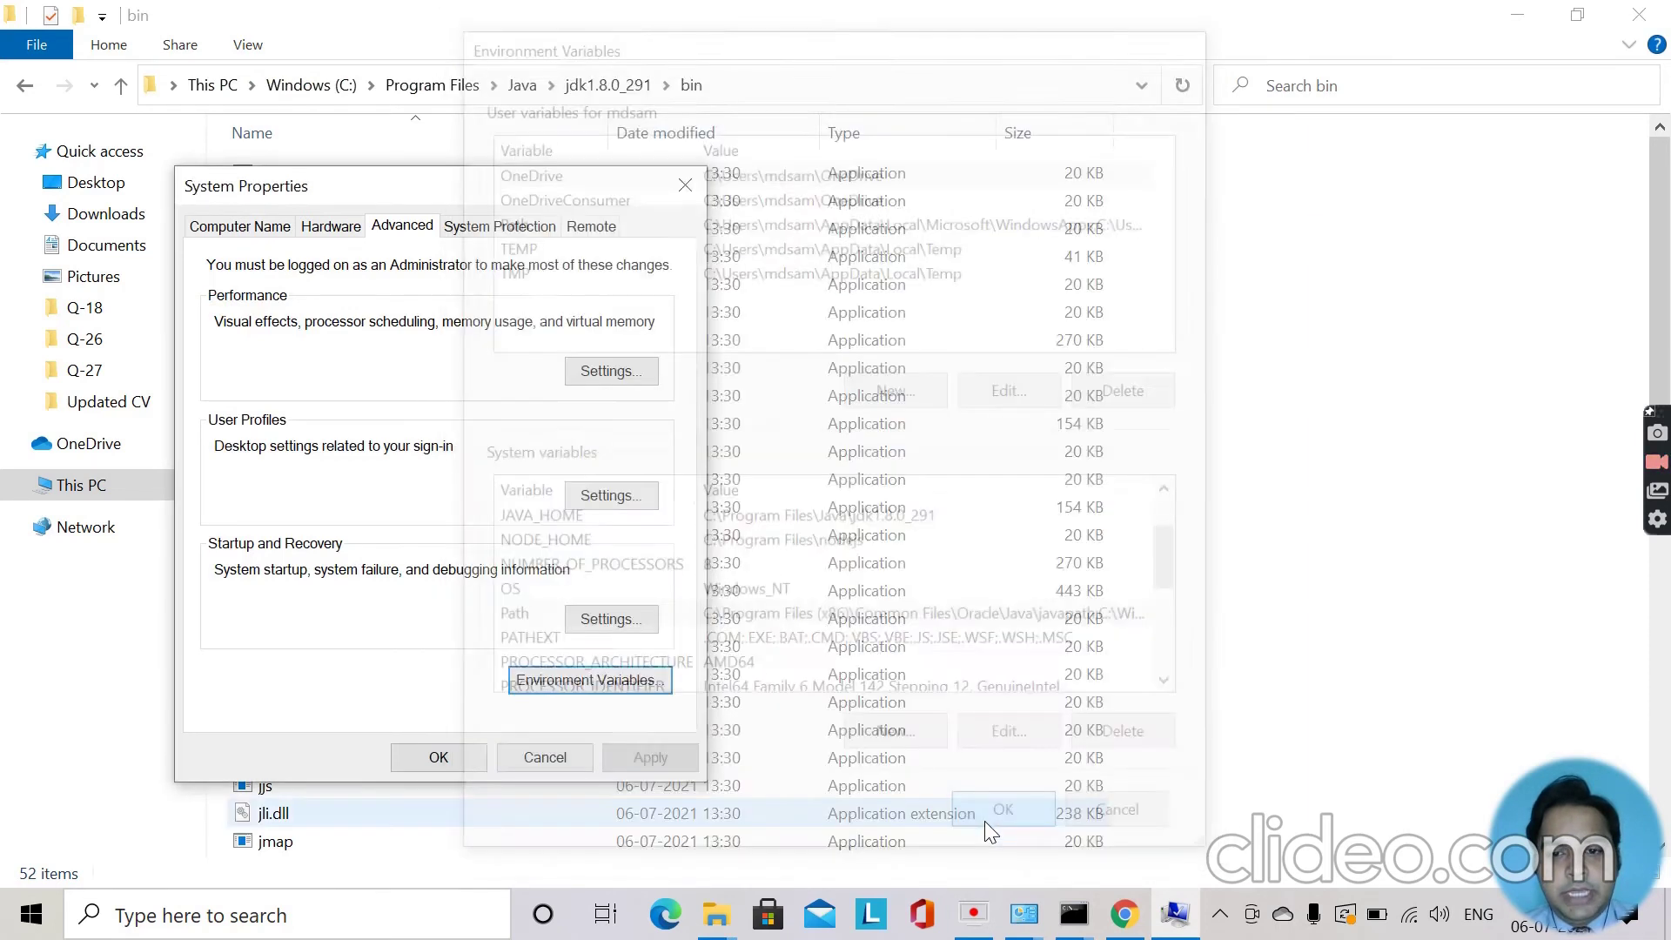
left_click(454, 759)
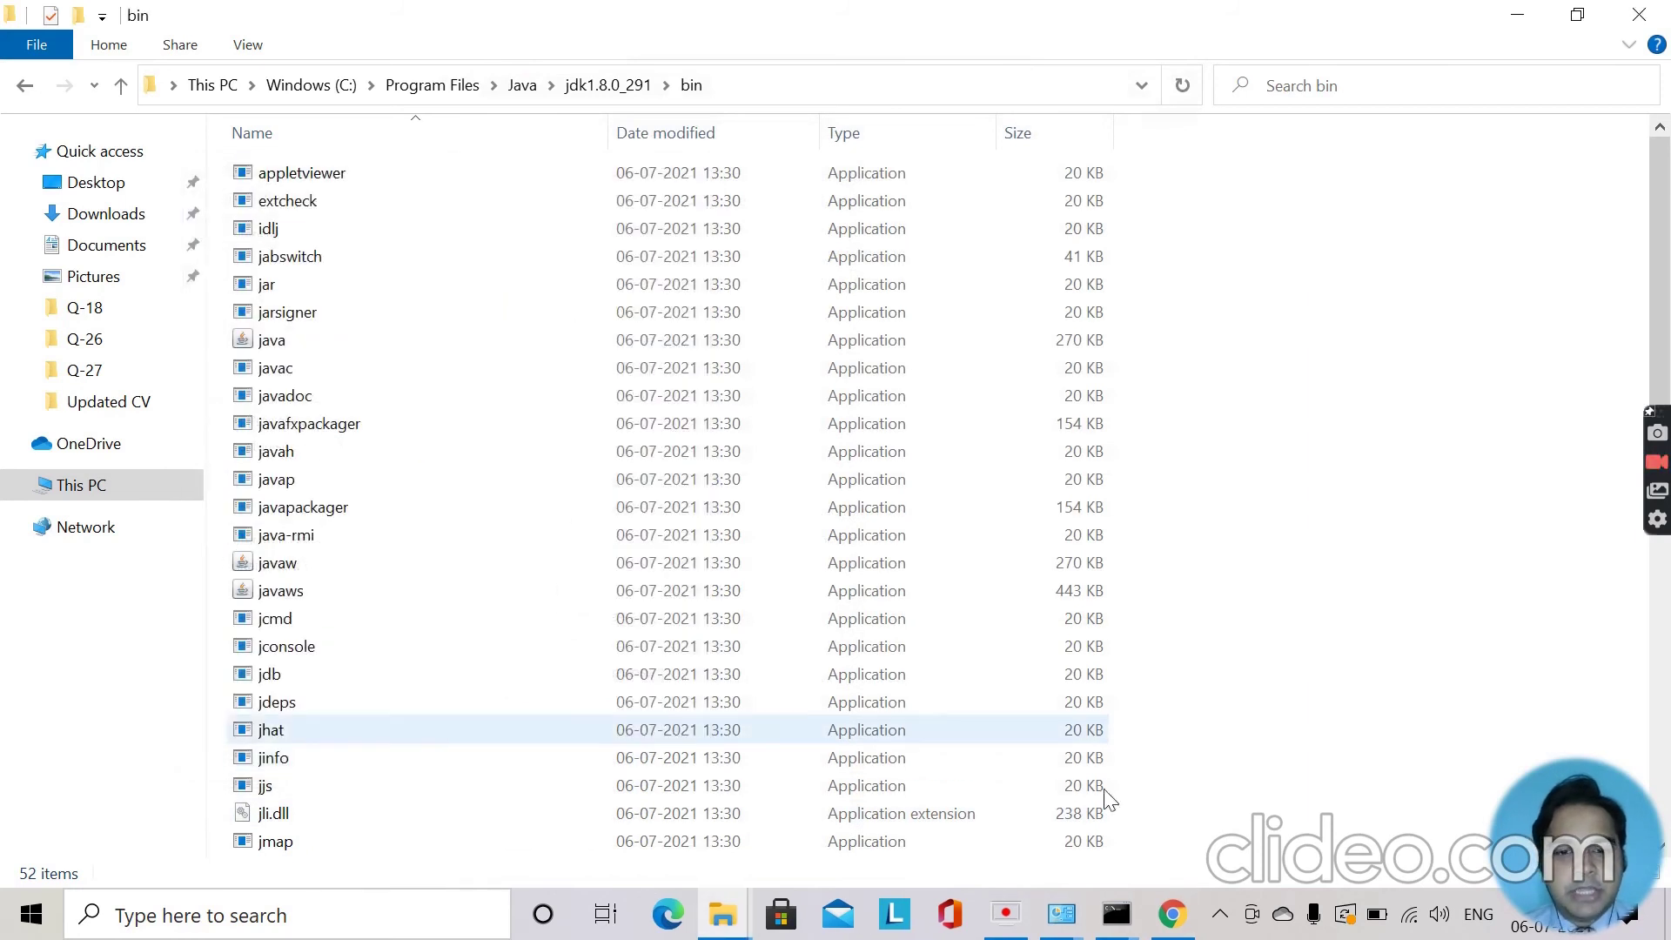
left_click(1123, 925)
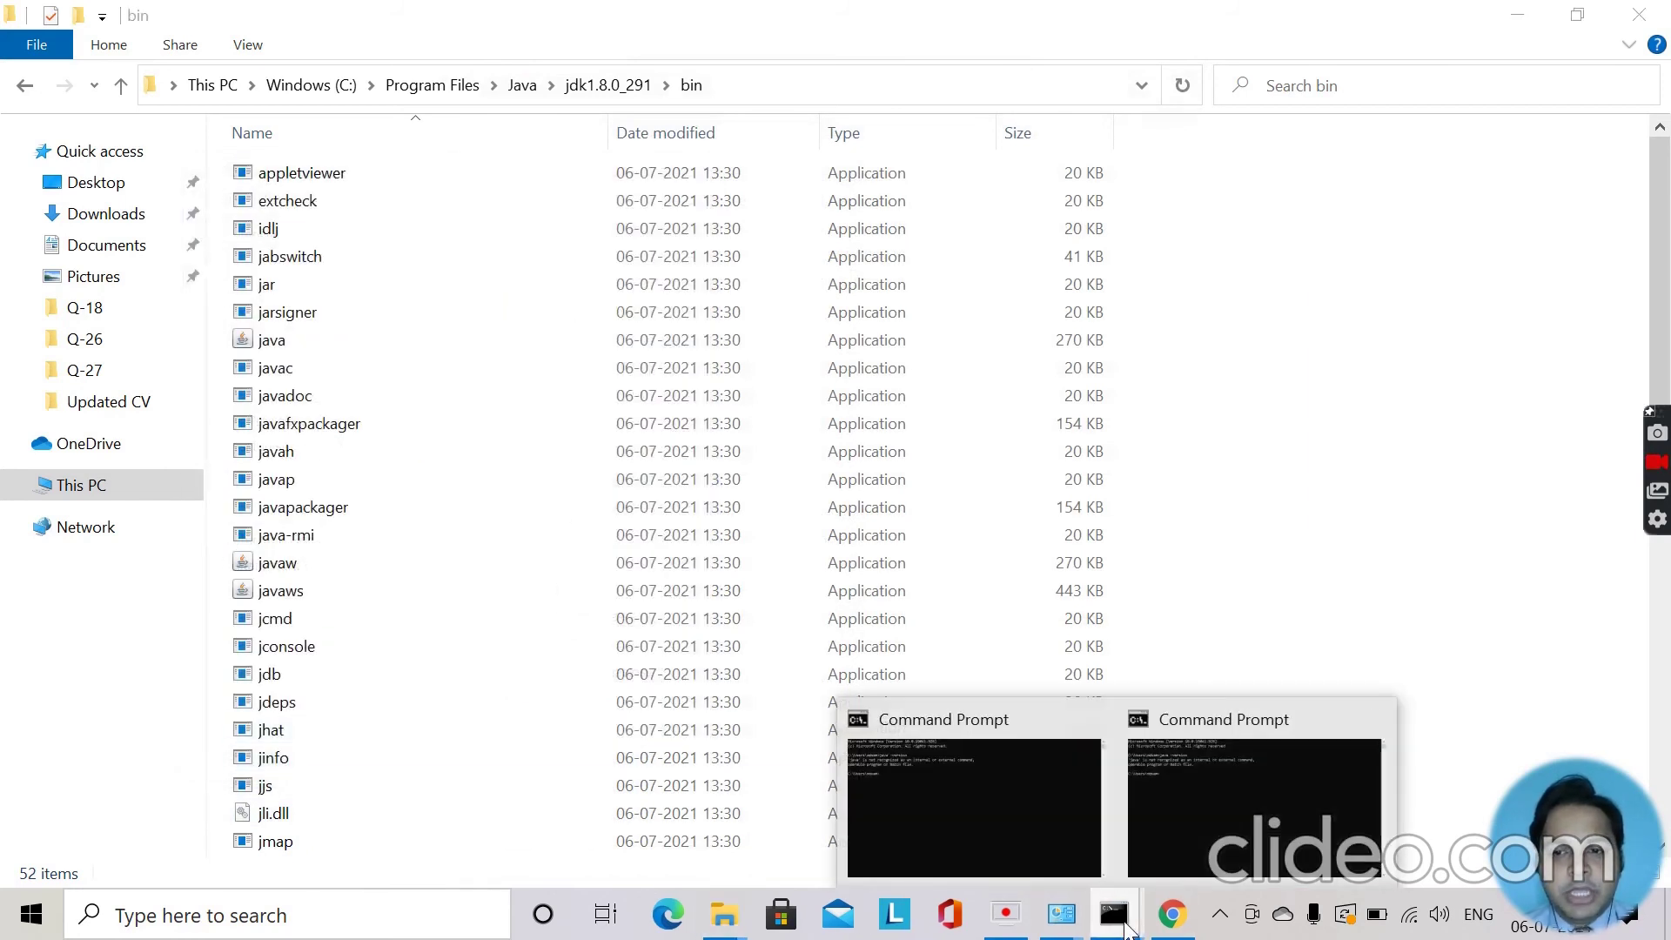
left_click(1182, 827)
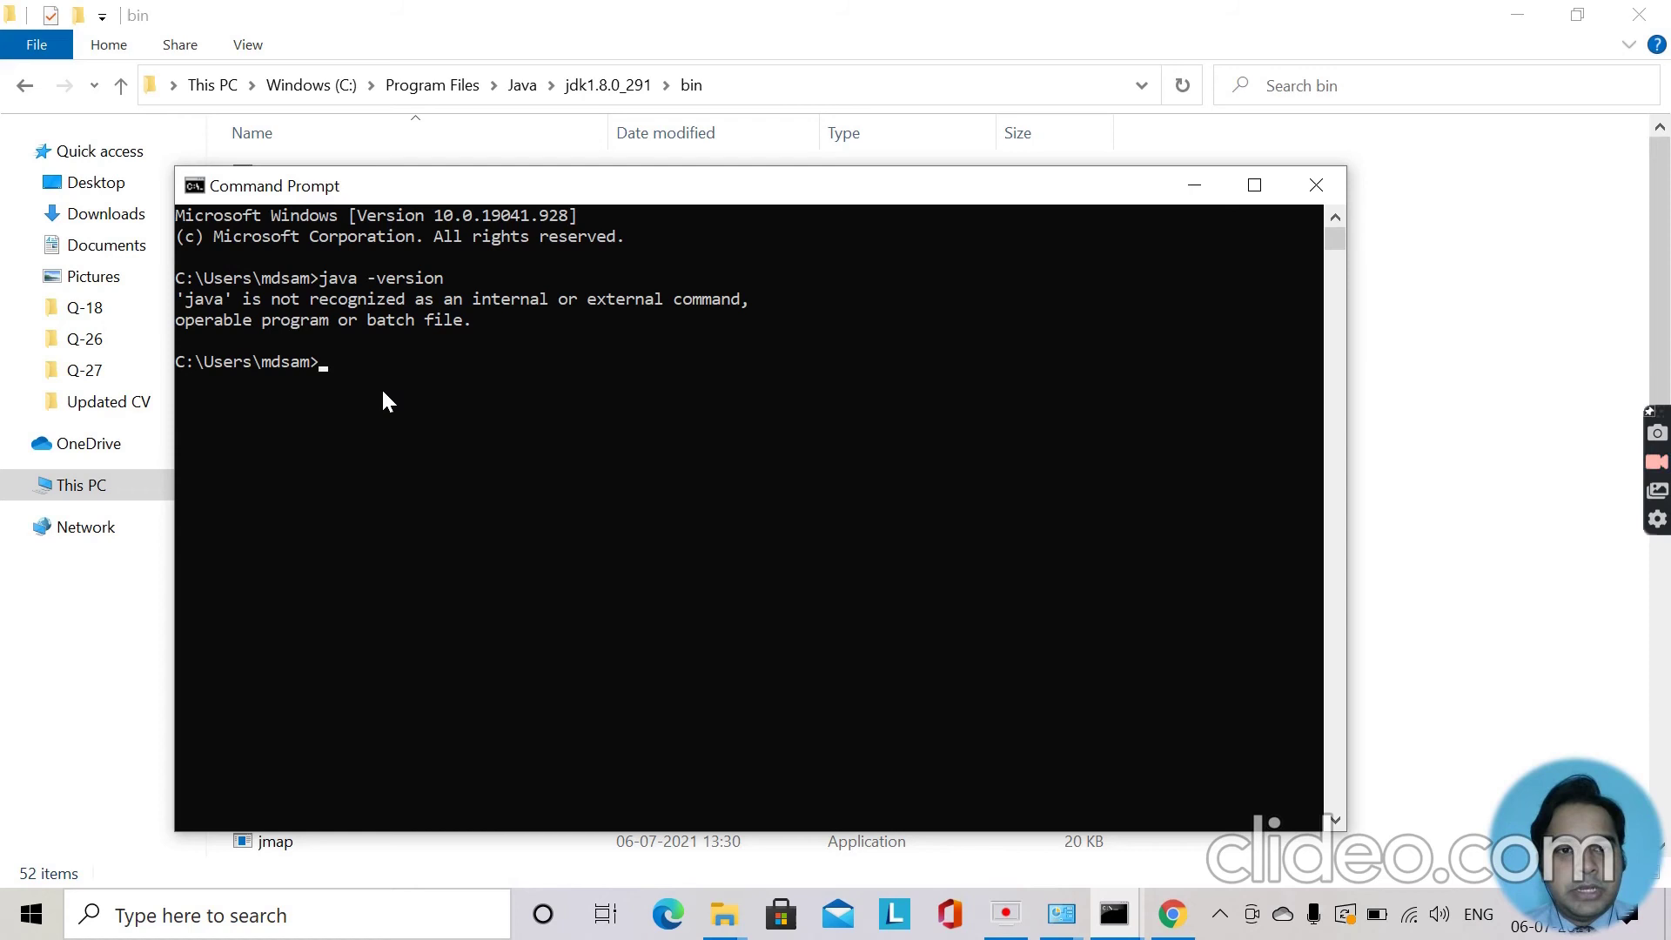
Run java -version there; it still reports java not recognized, so close that console.
type("J")
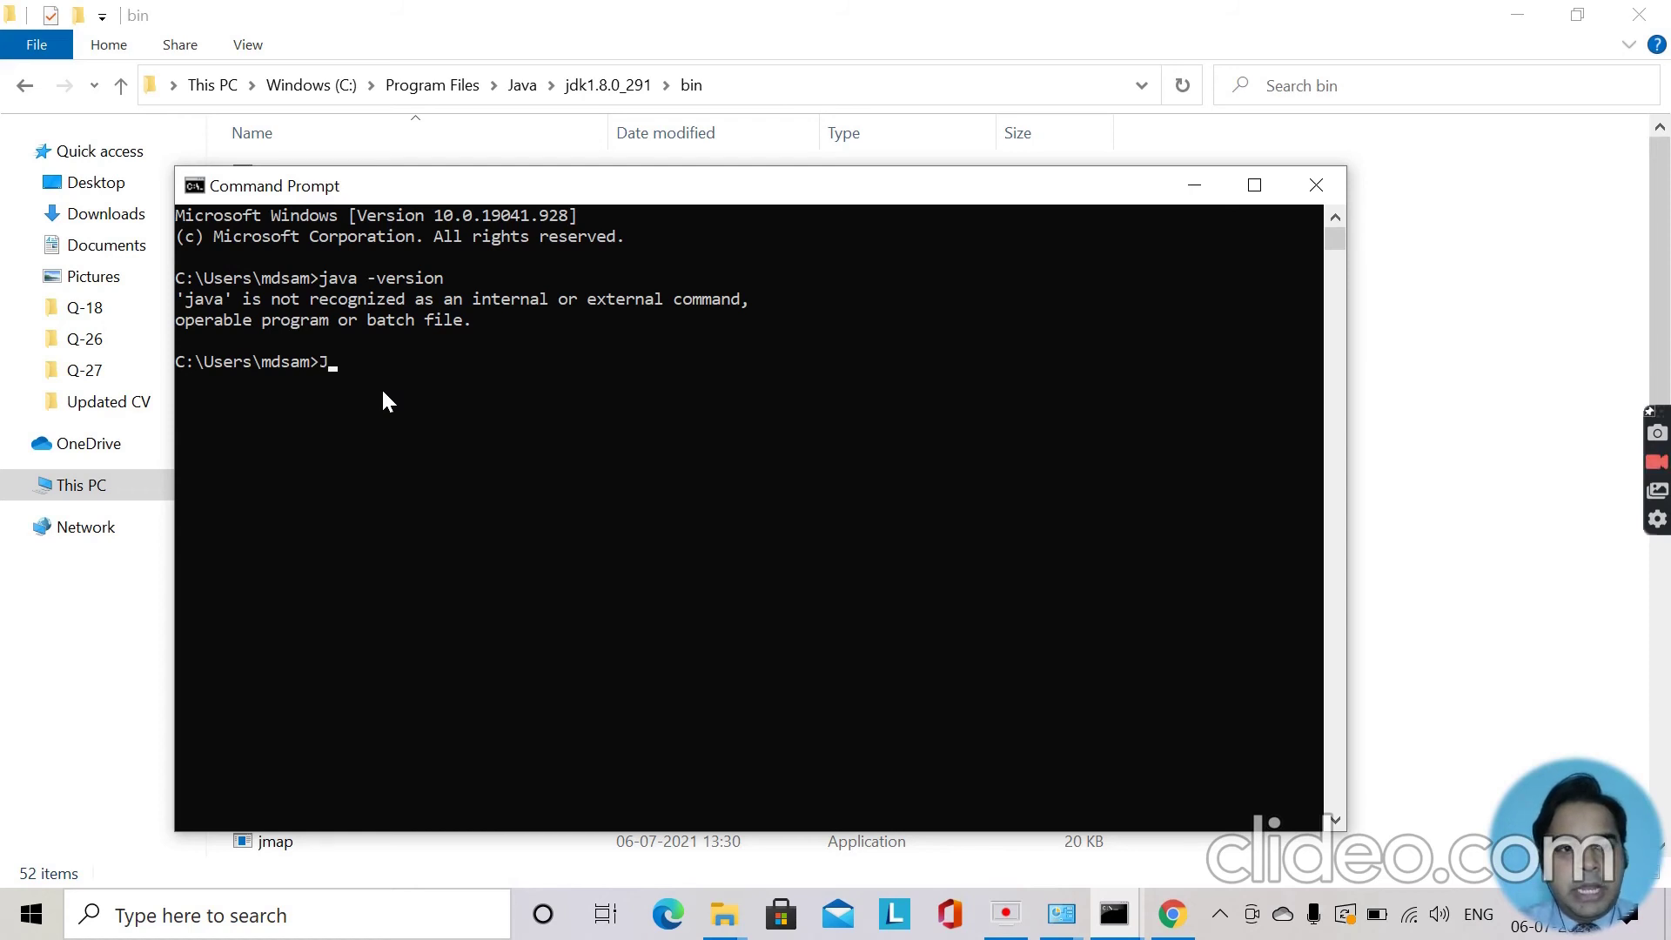
key("BackSpace")
type("jav")
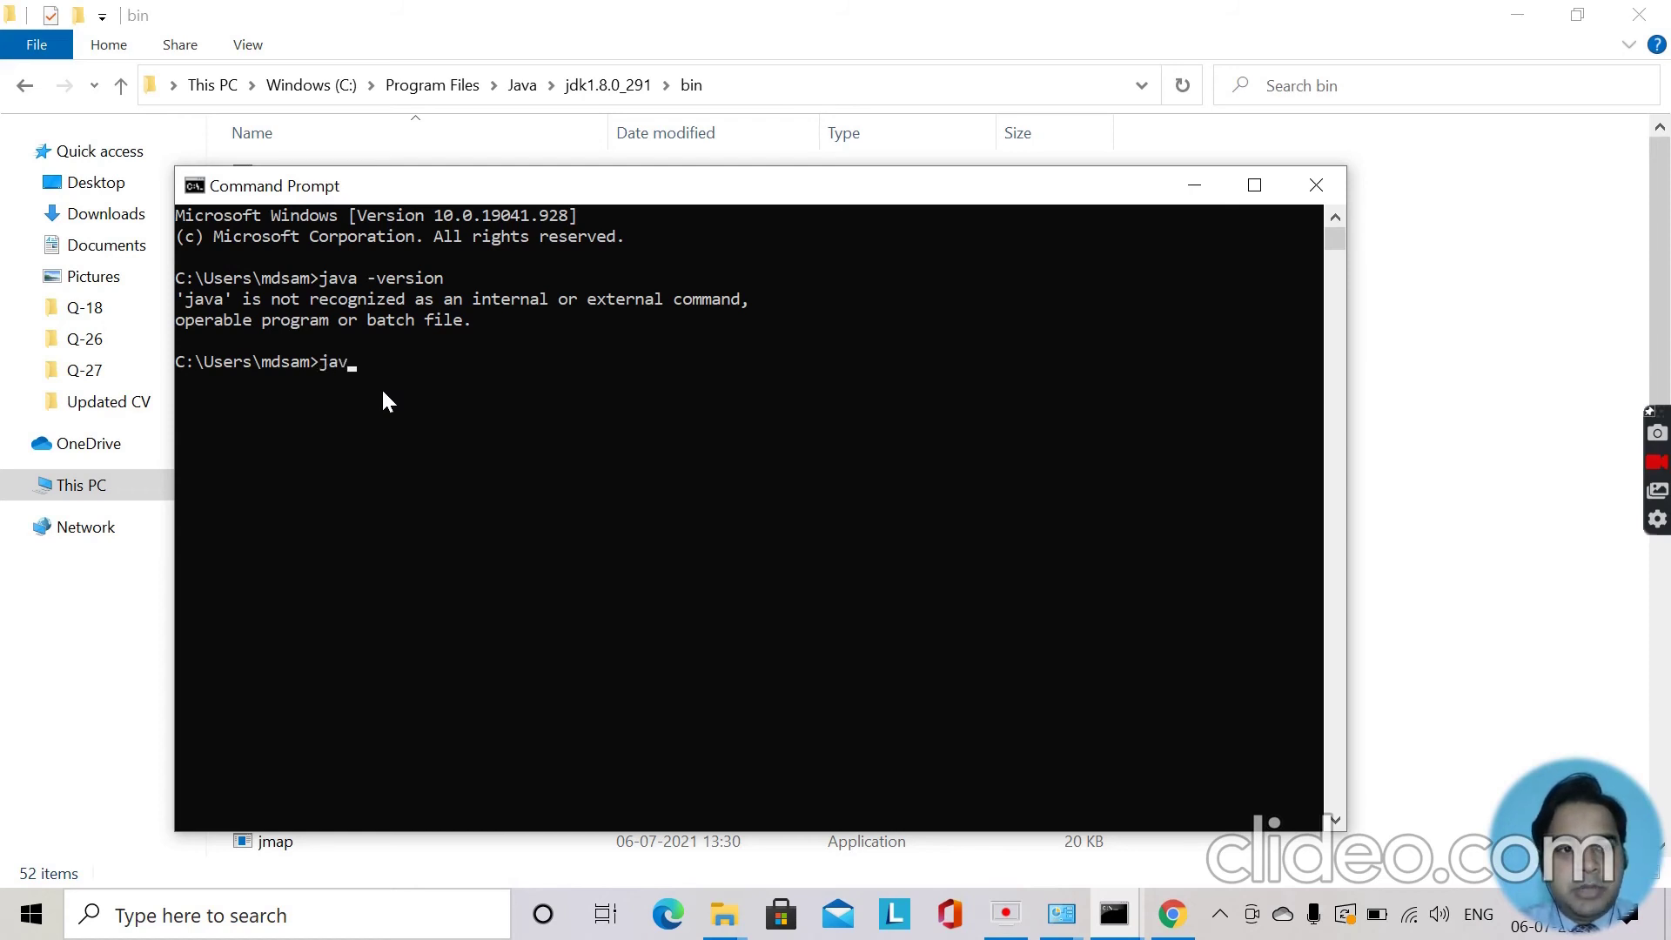
type("a -version")
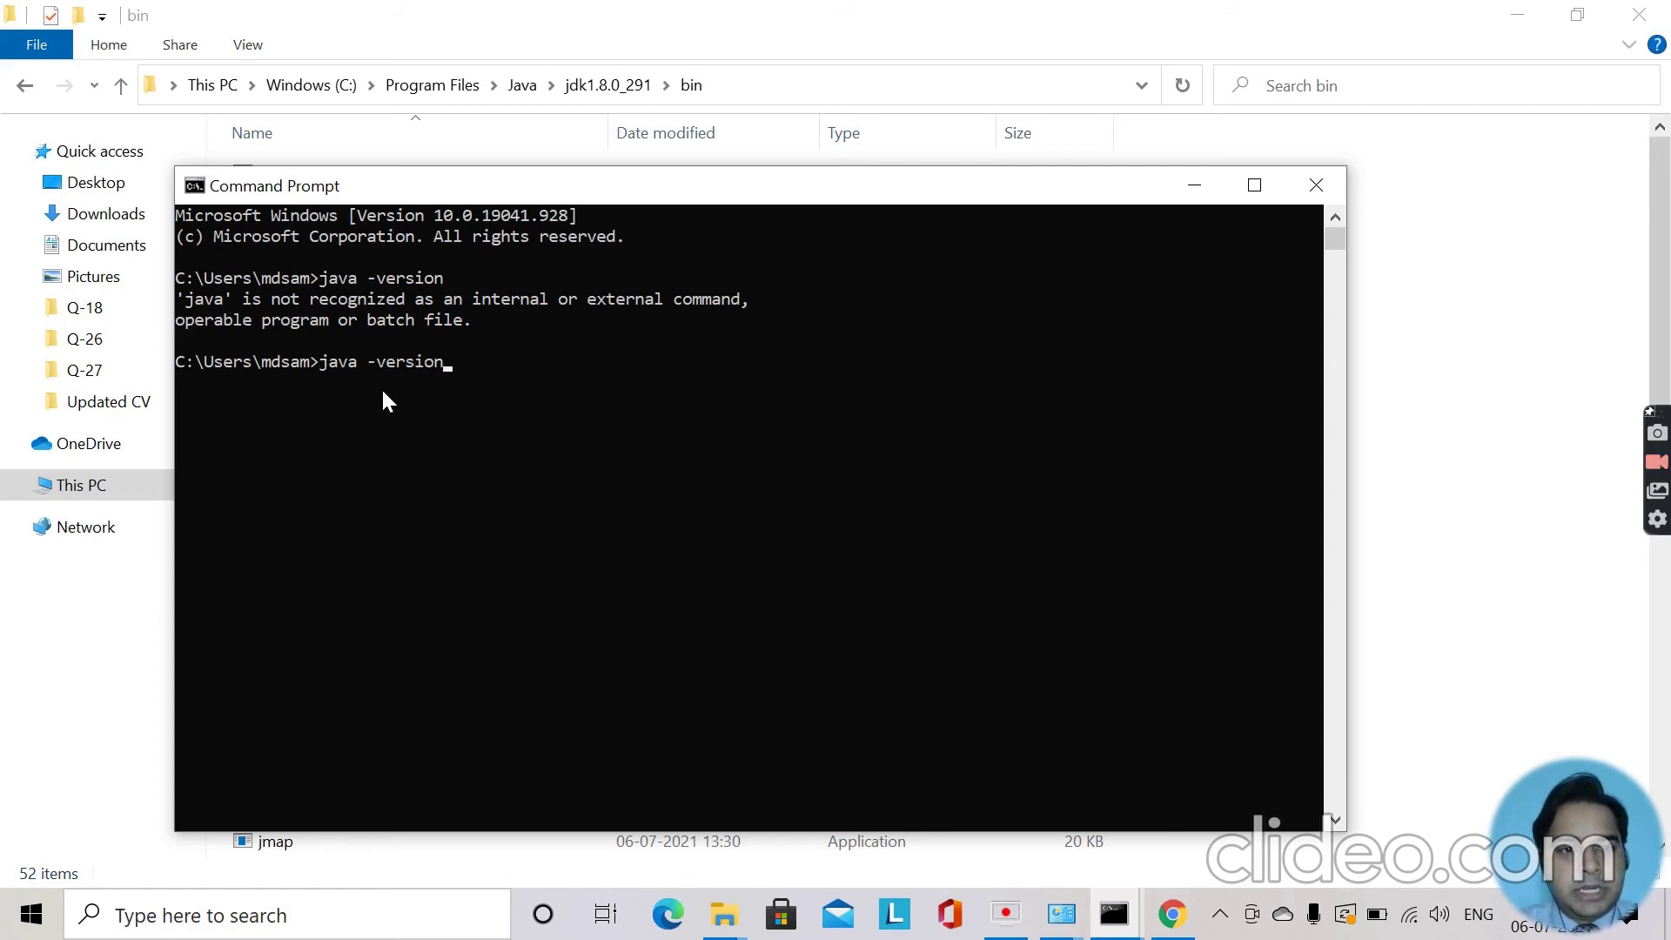
key("Return")
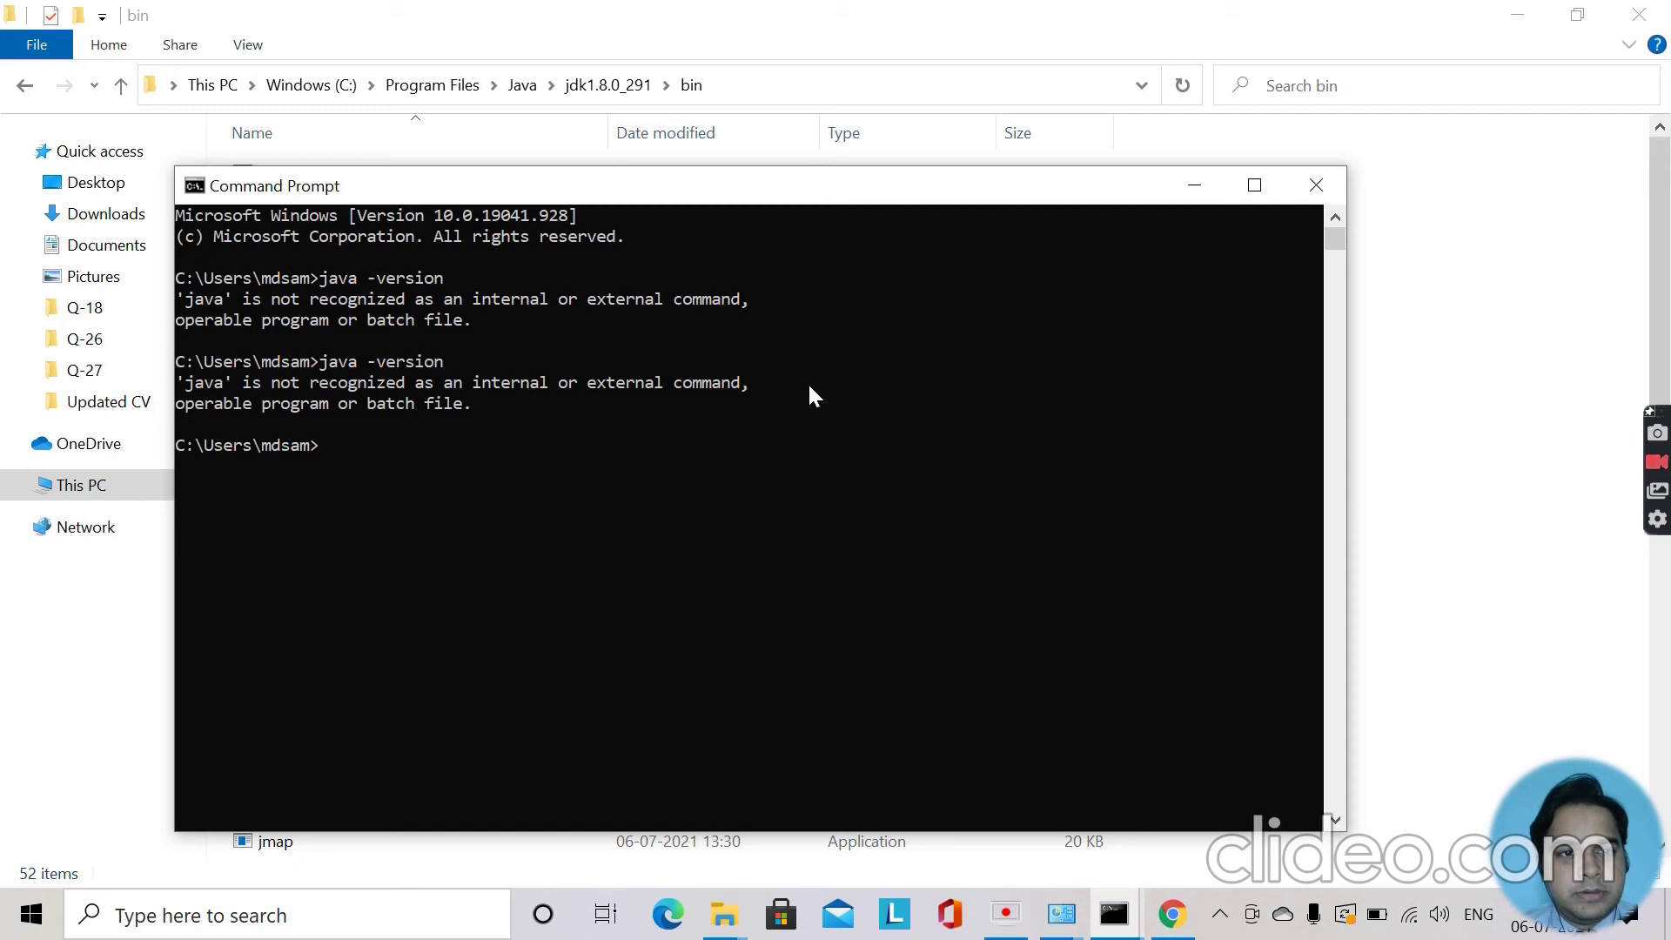
left_click(1315, 185)
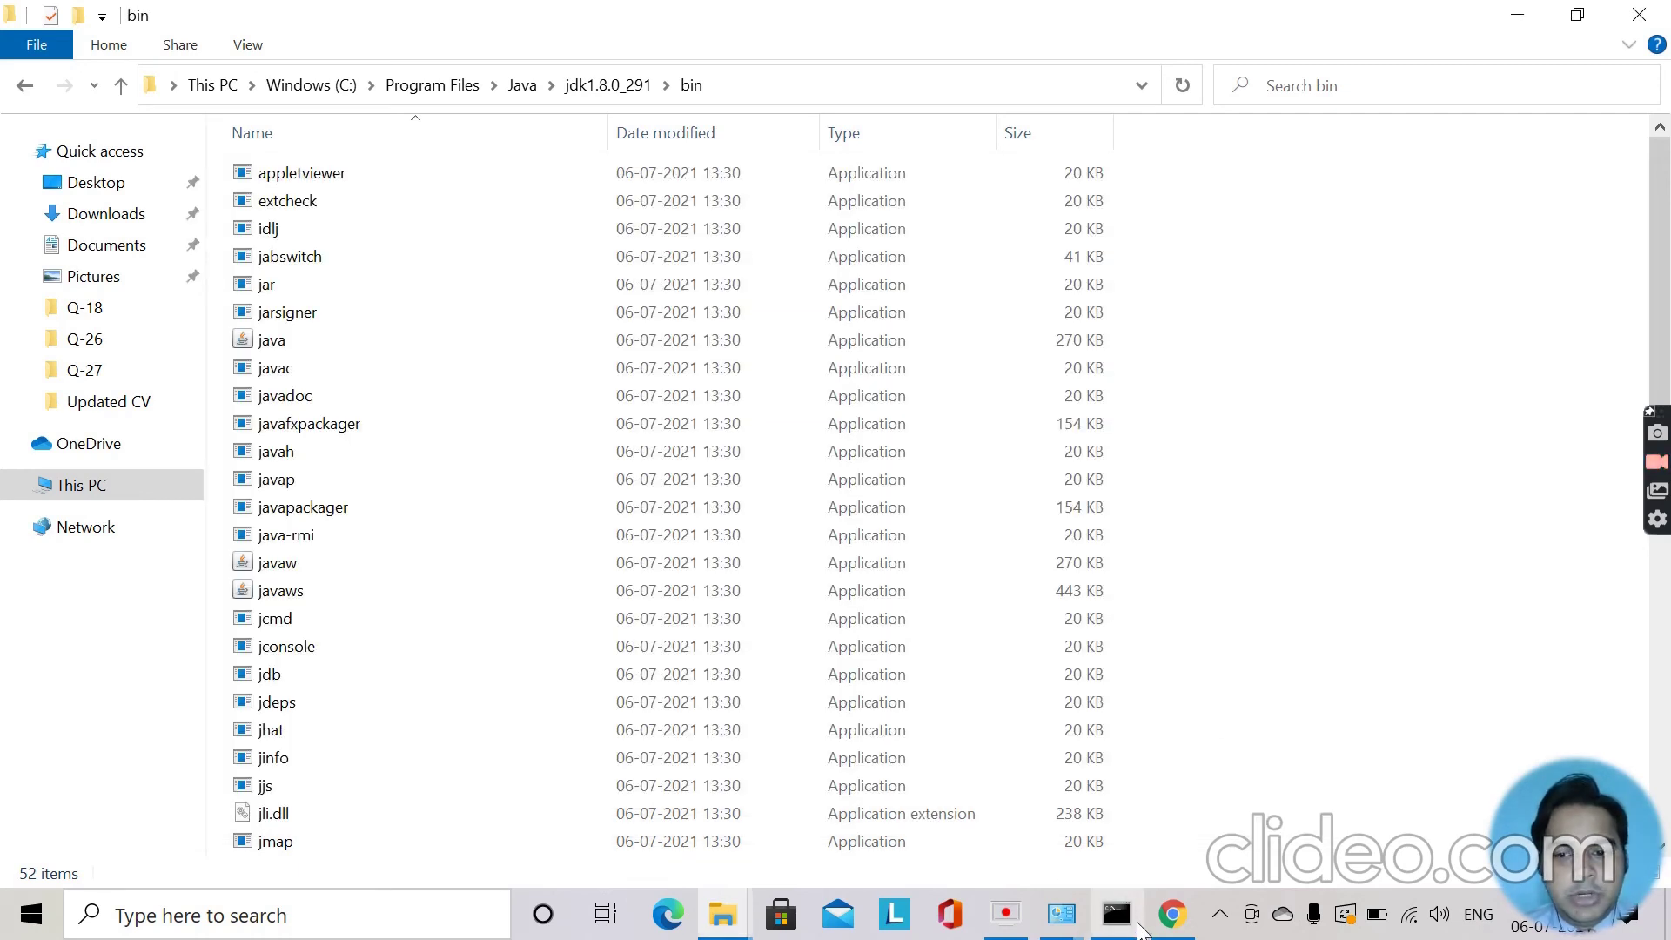
Close the other old console and launch a new Command Prompt from a 'comm' Start search.
left_click(1116, 913)
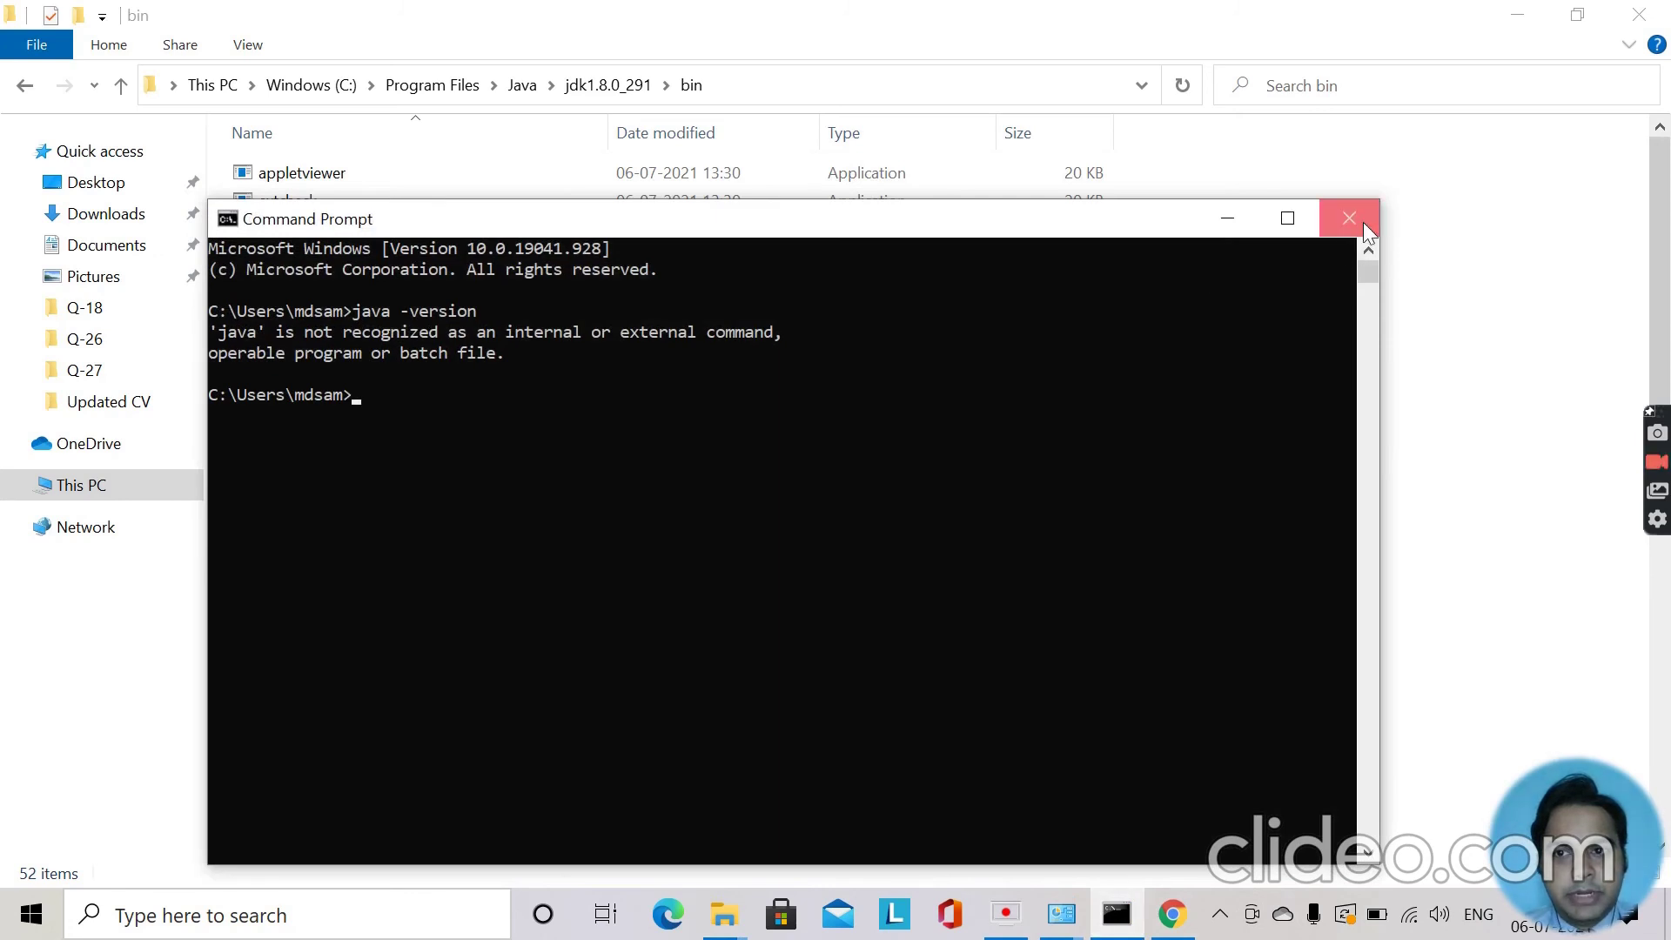
left_click(1349, 217)
left_click(27, 928)
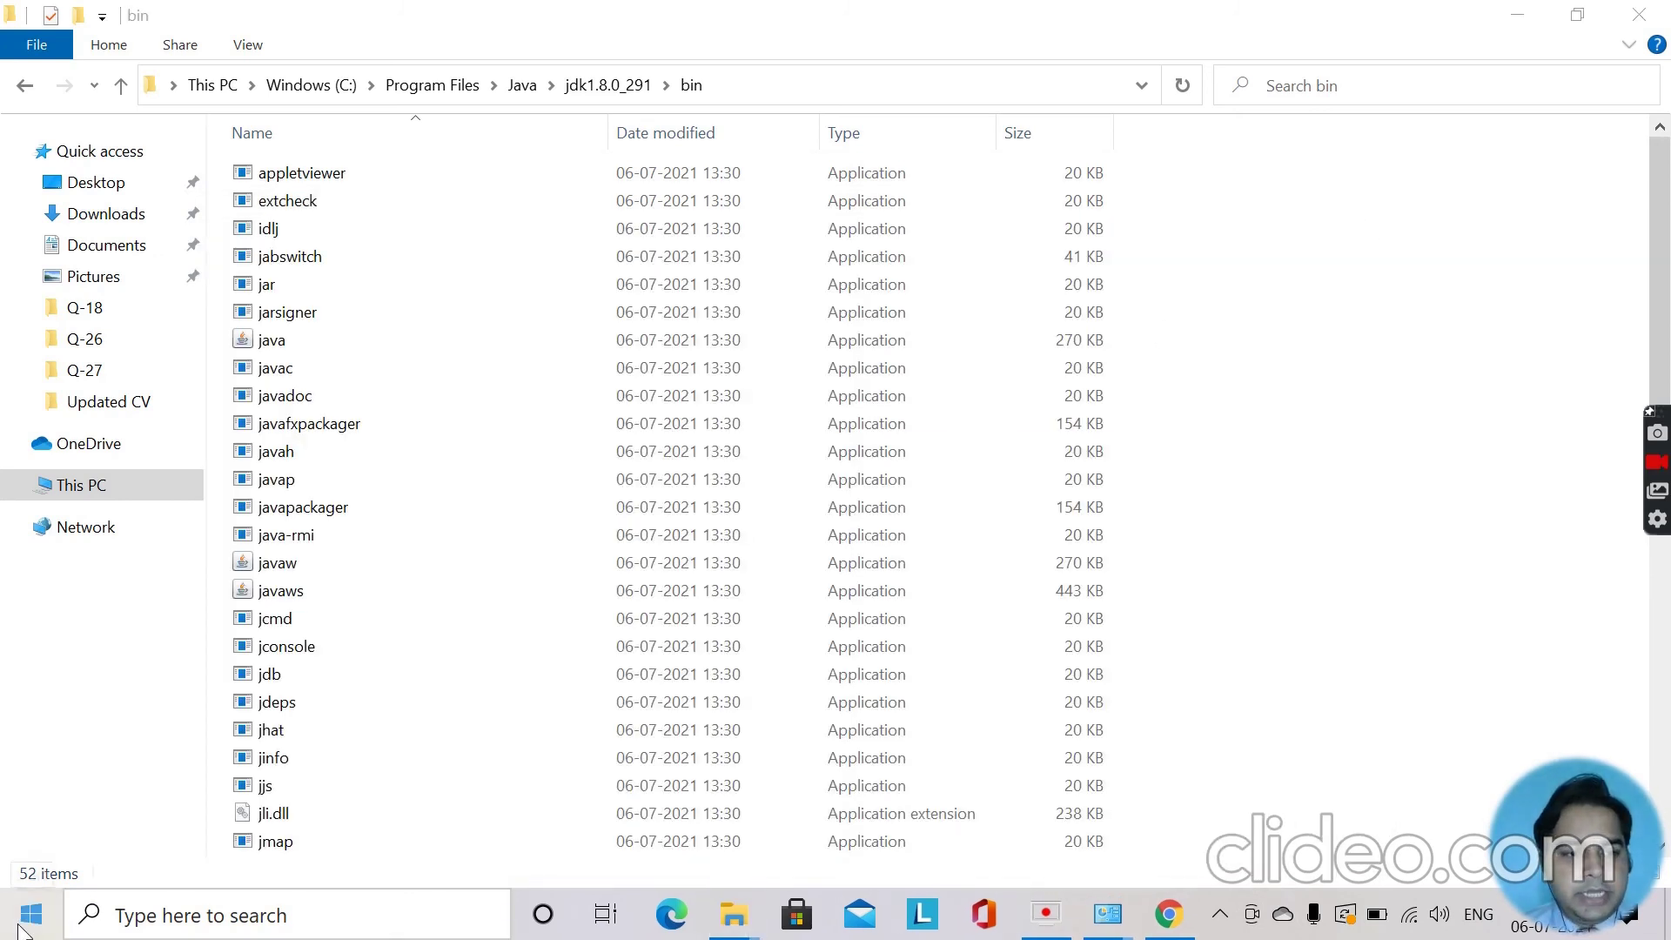
type("comm")
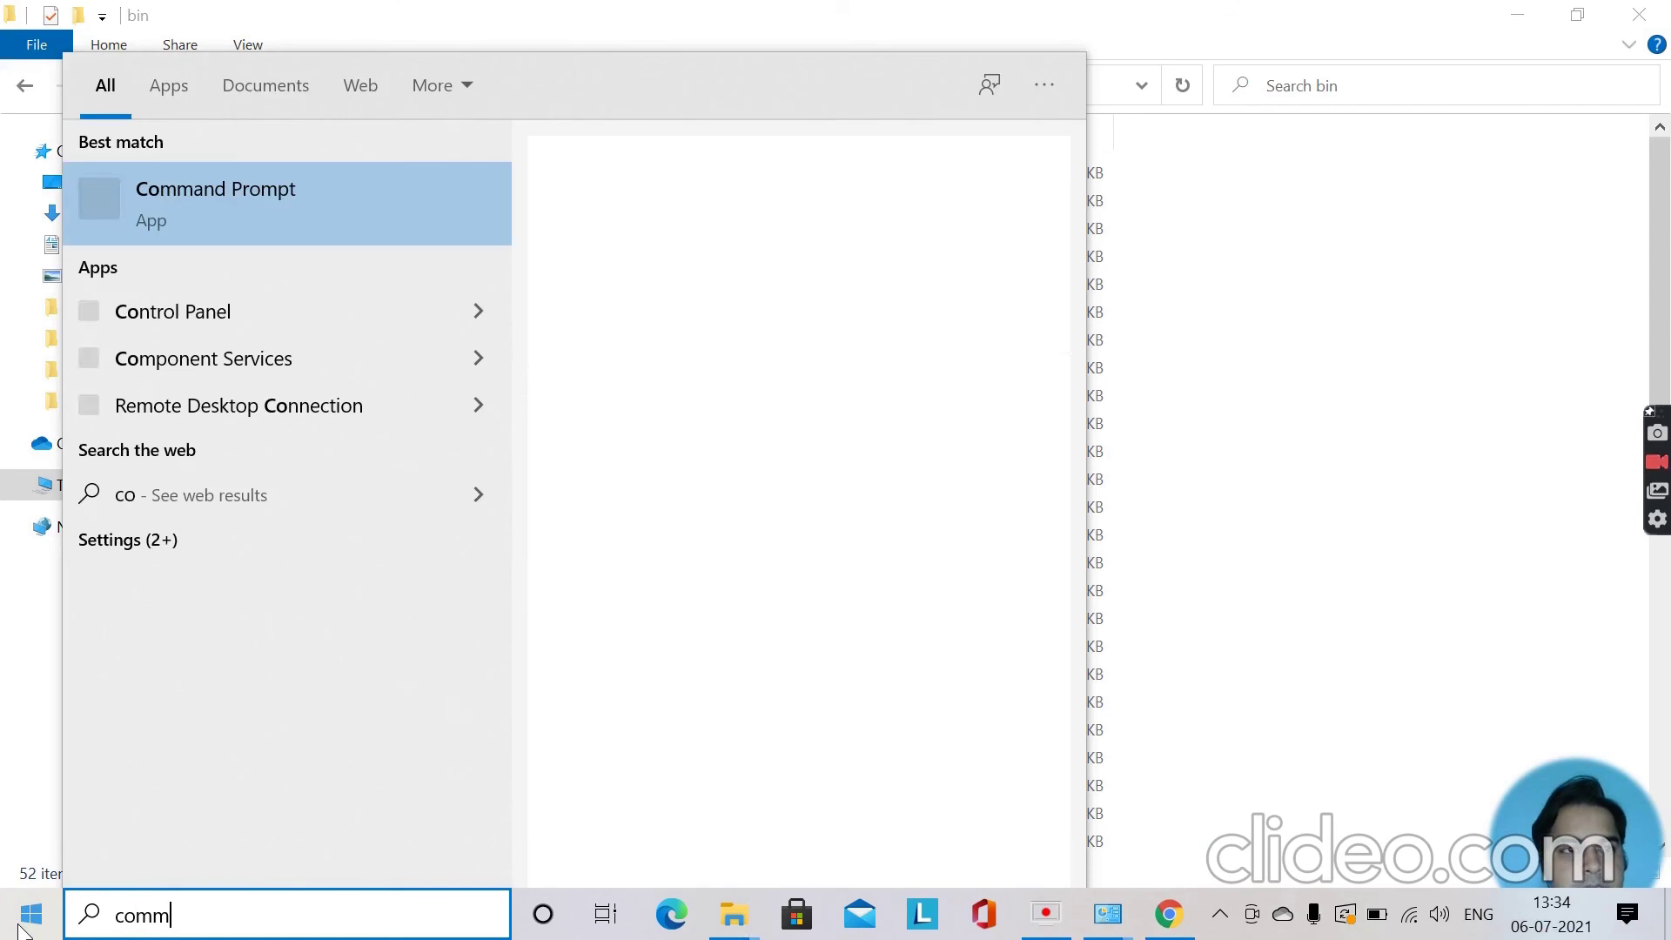
left_click(265, 218)
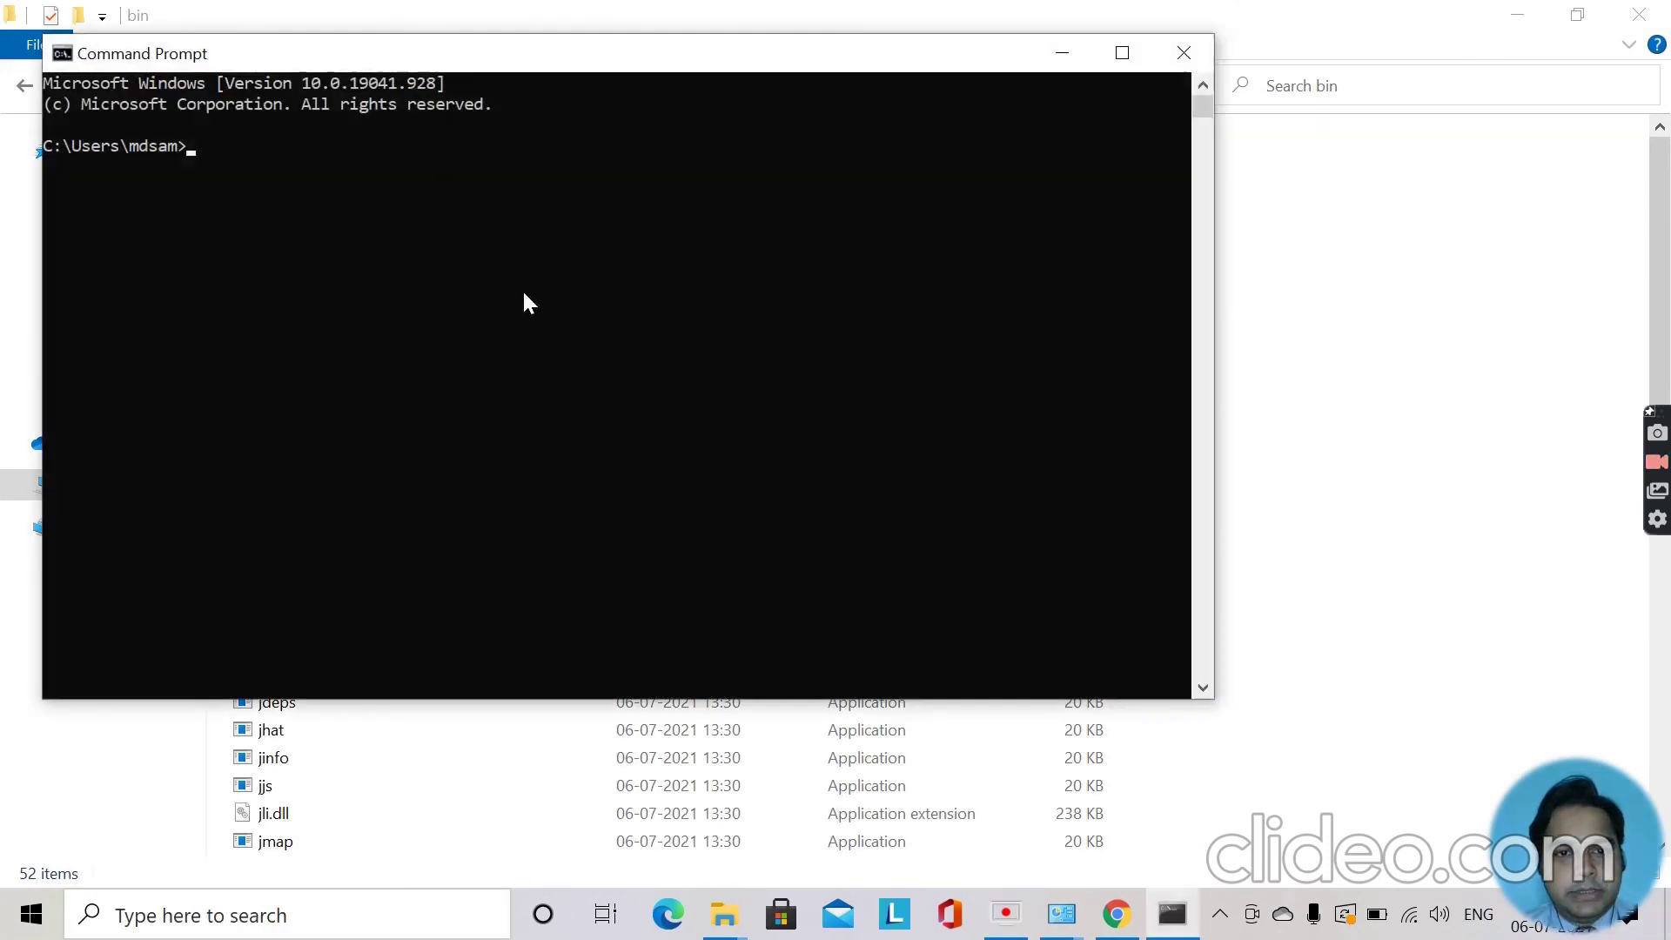
Close the leftover System and Programs and Features windows.
mouse_move(1079, 929)
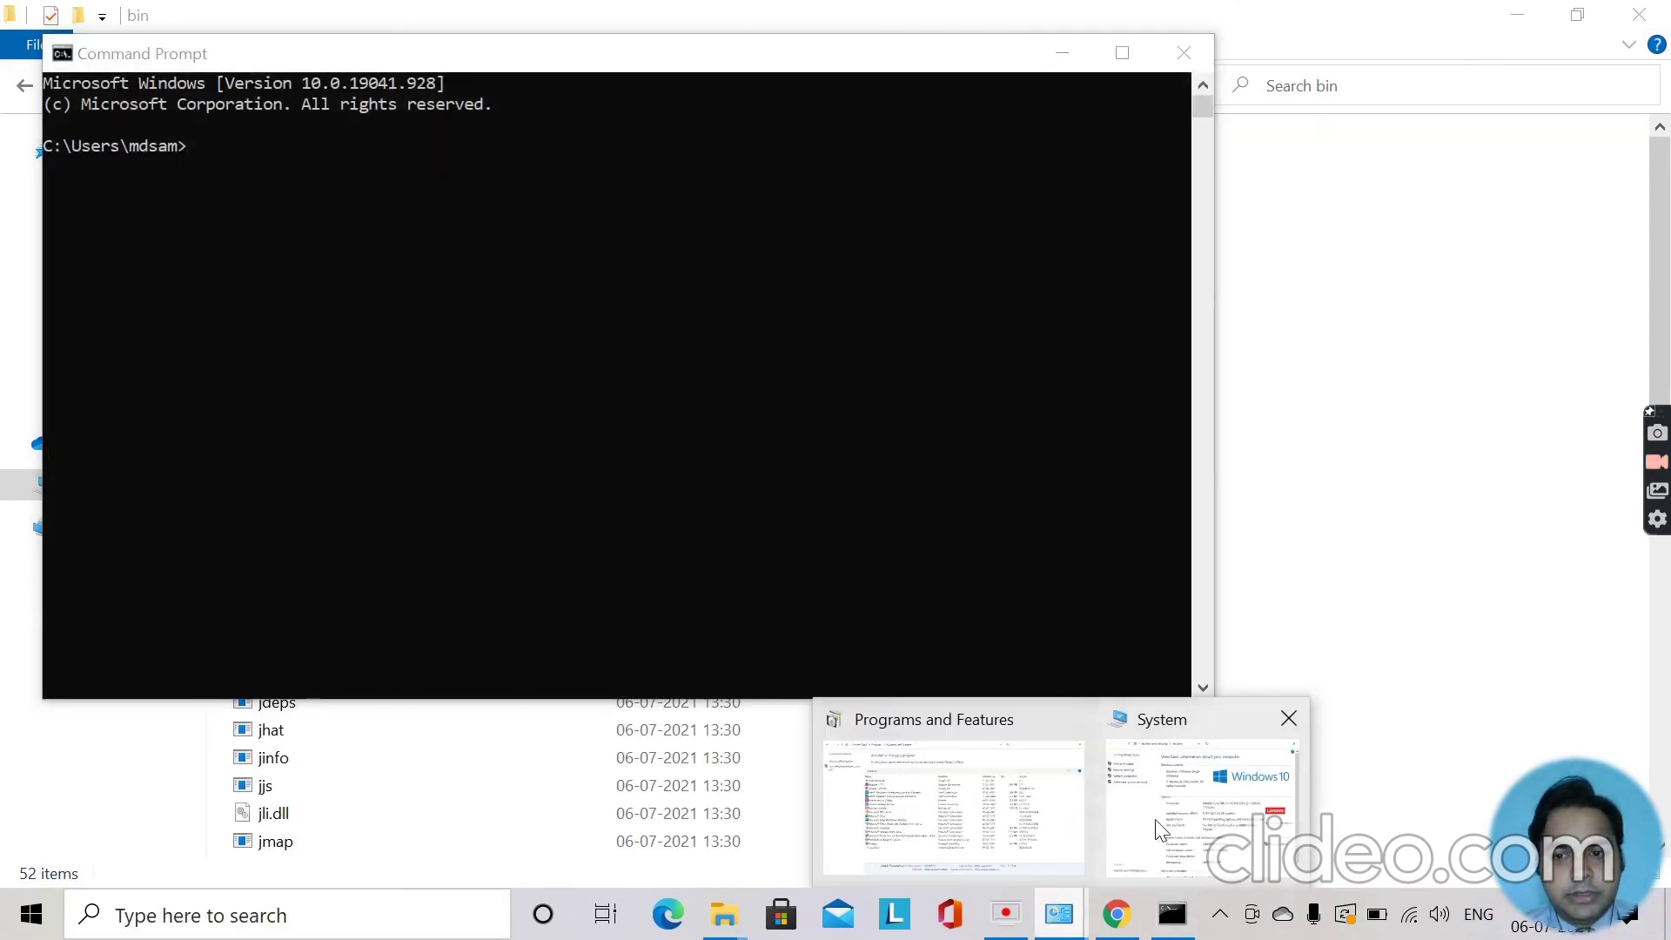
left_click(1161, 825)
scroll(833, 658, "down", 1)
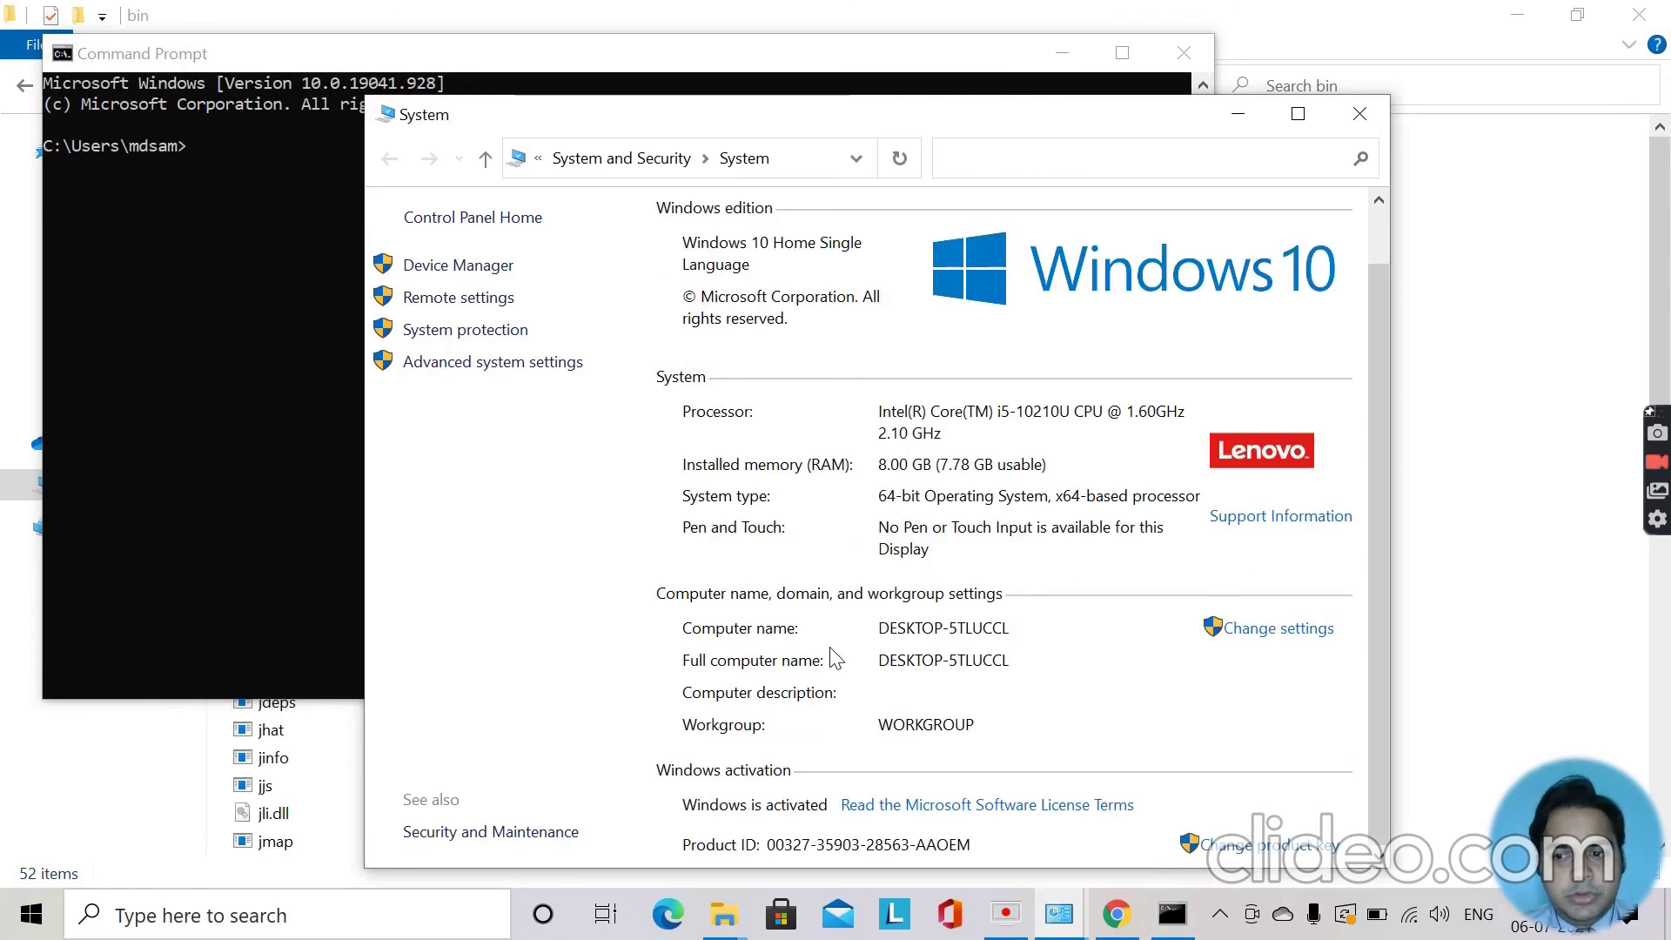
left_click(1385, 112)
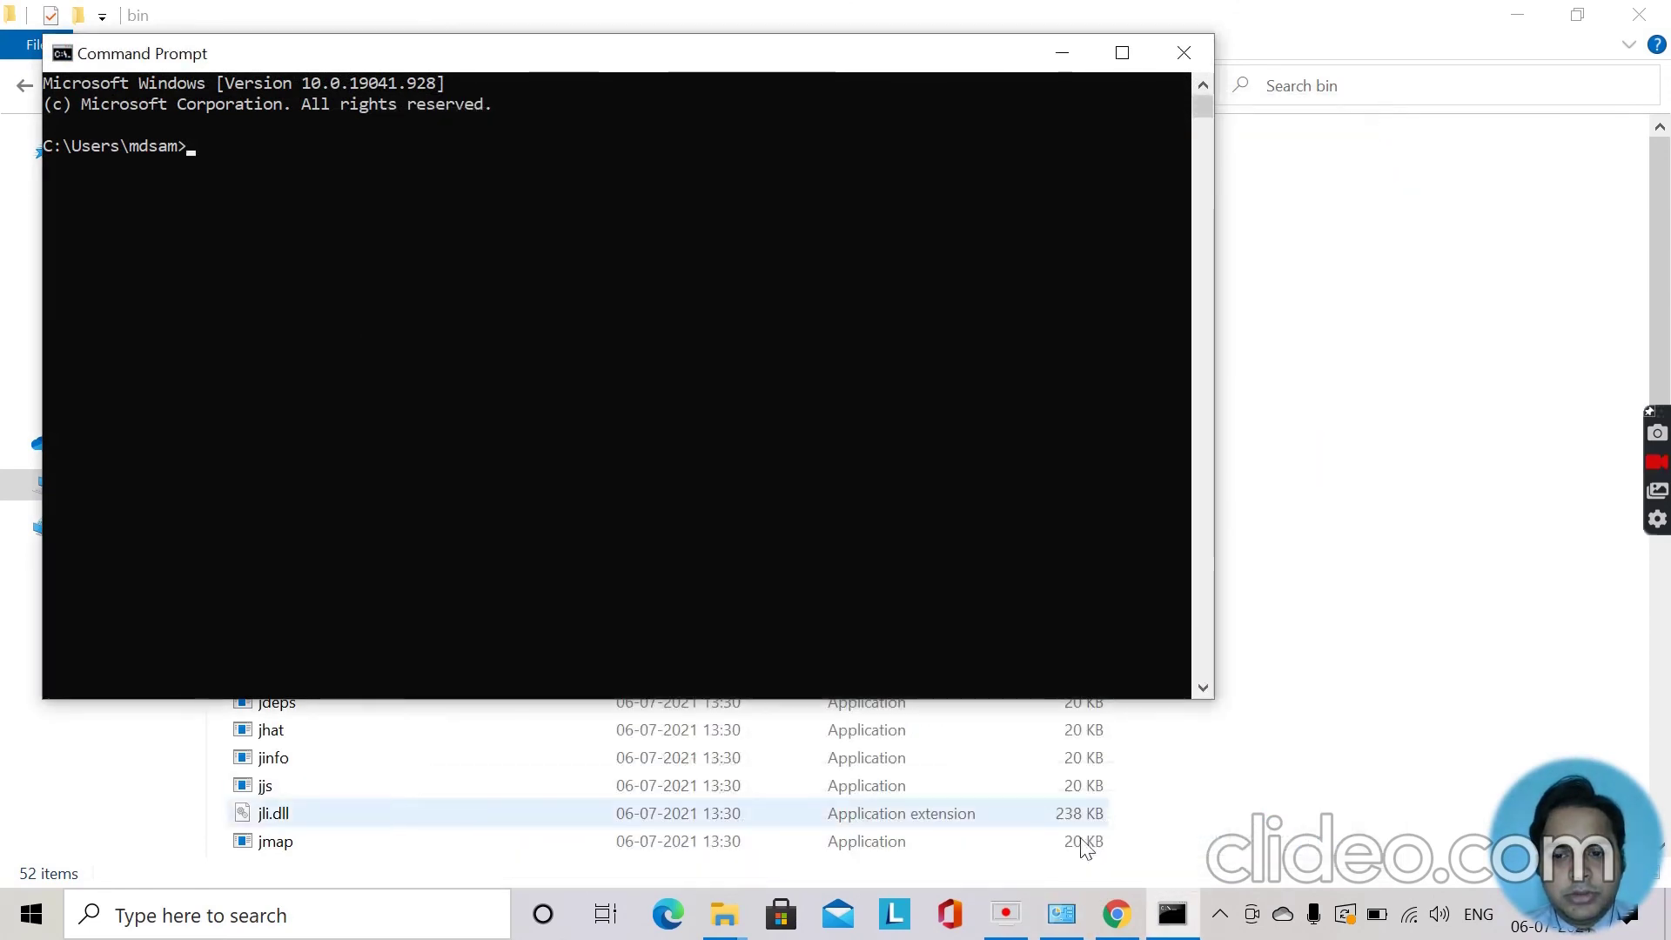
mouse_move(1075, 934)
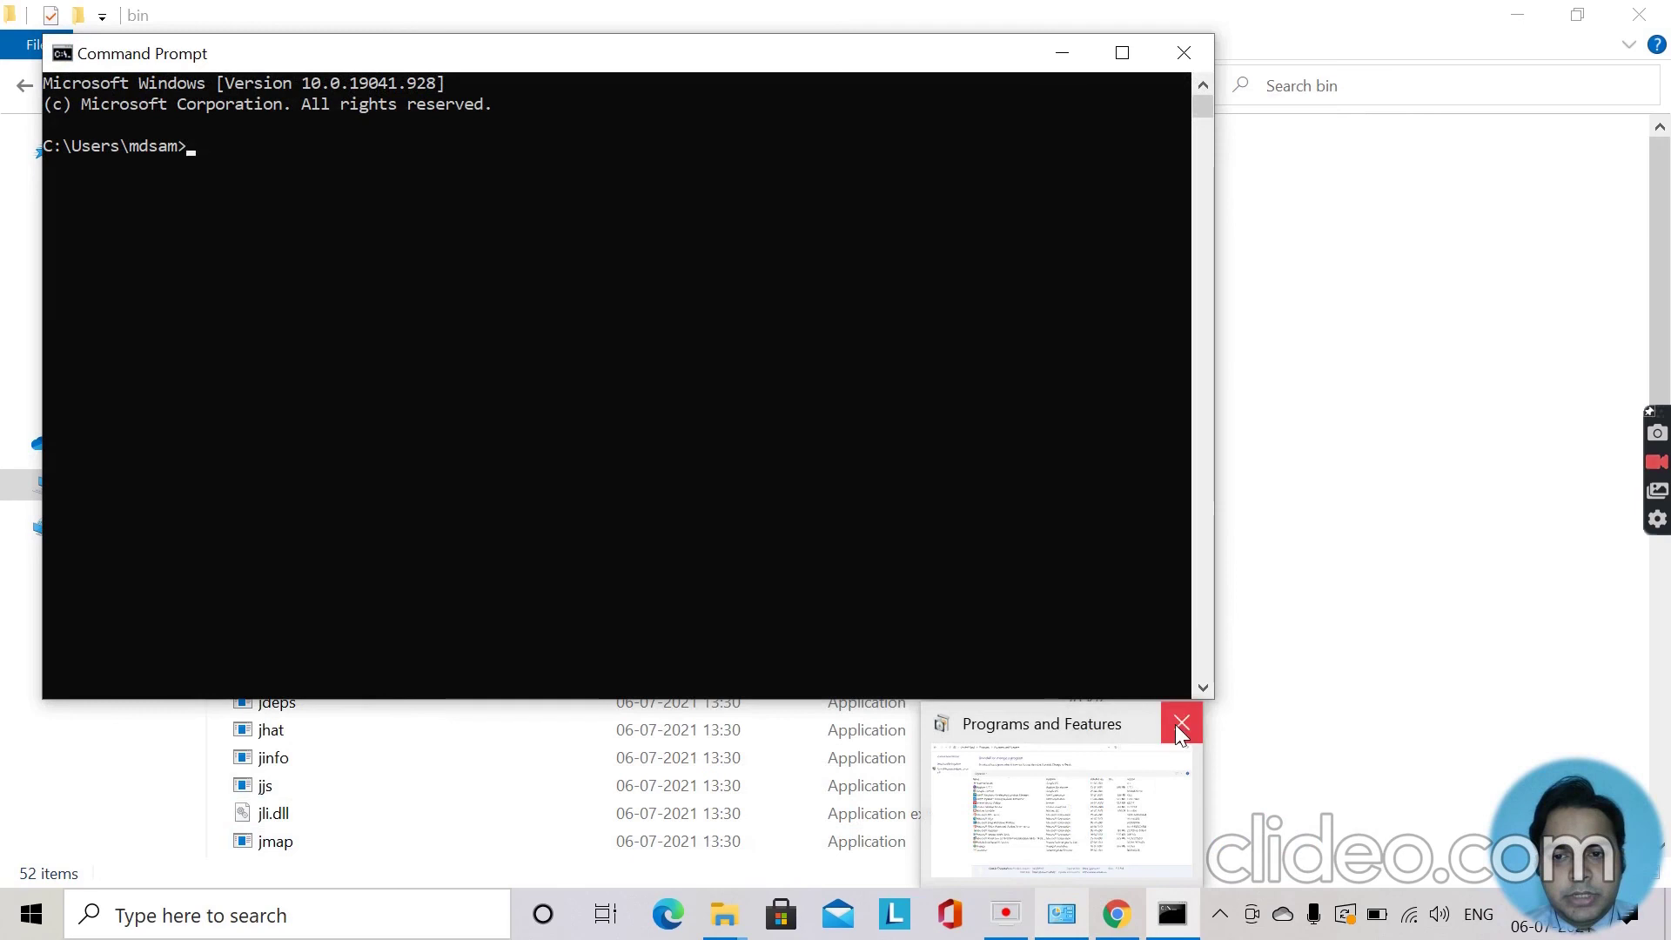
left_click(1177, 724)
Run java -version in the new console, which reports version 1.8.0_291.
left_click(1169, 914)
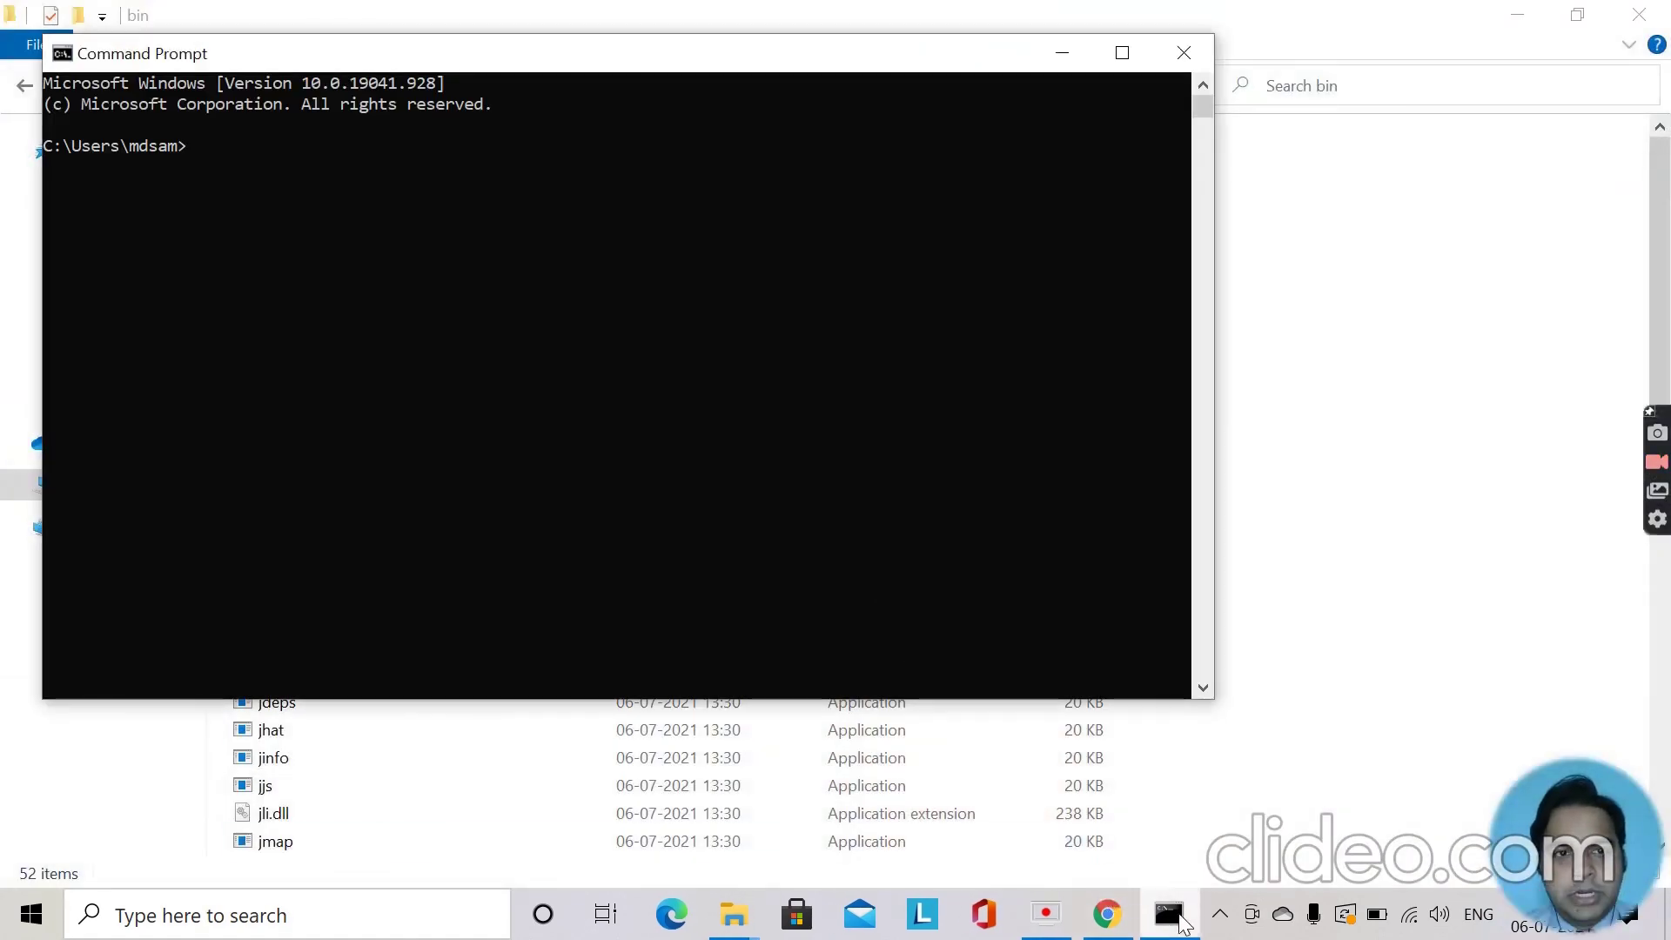
type("ja")
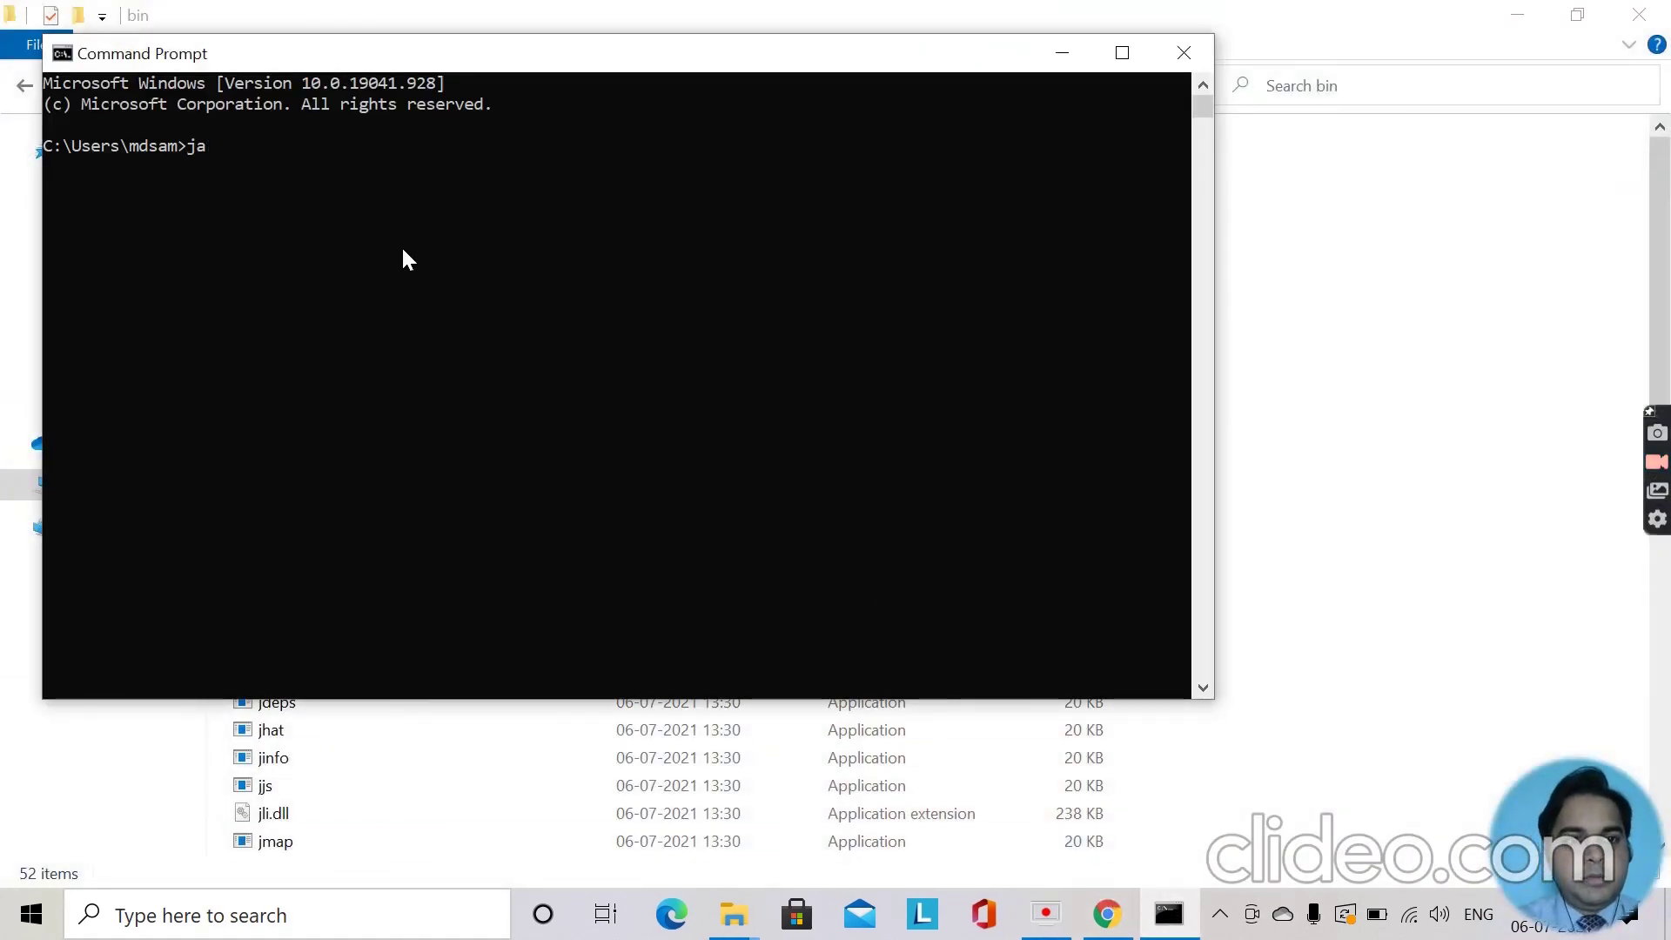
type("va -version")
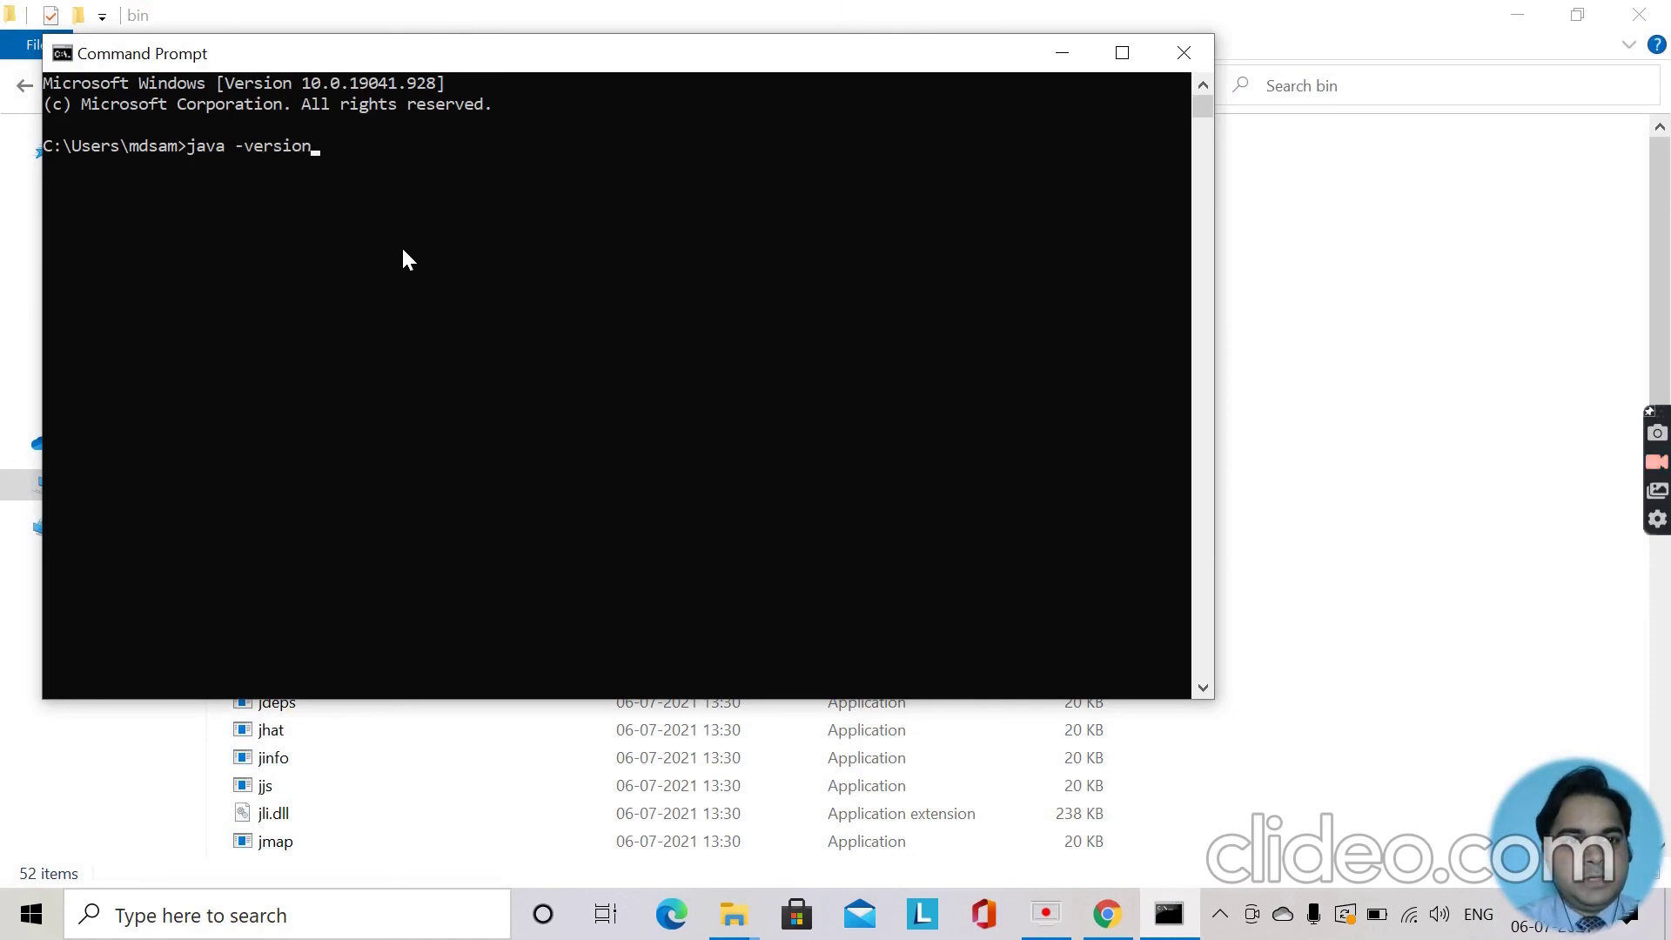
key("Return")
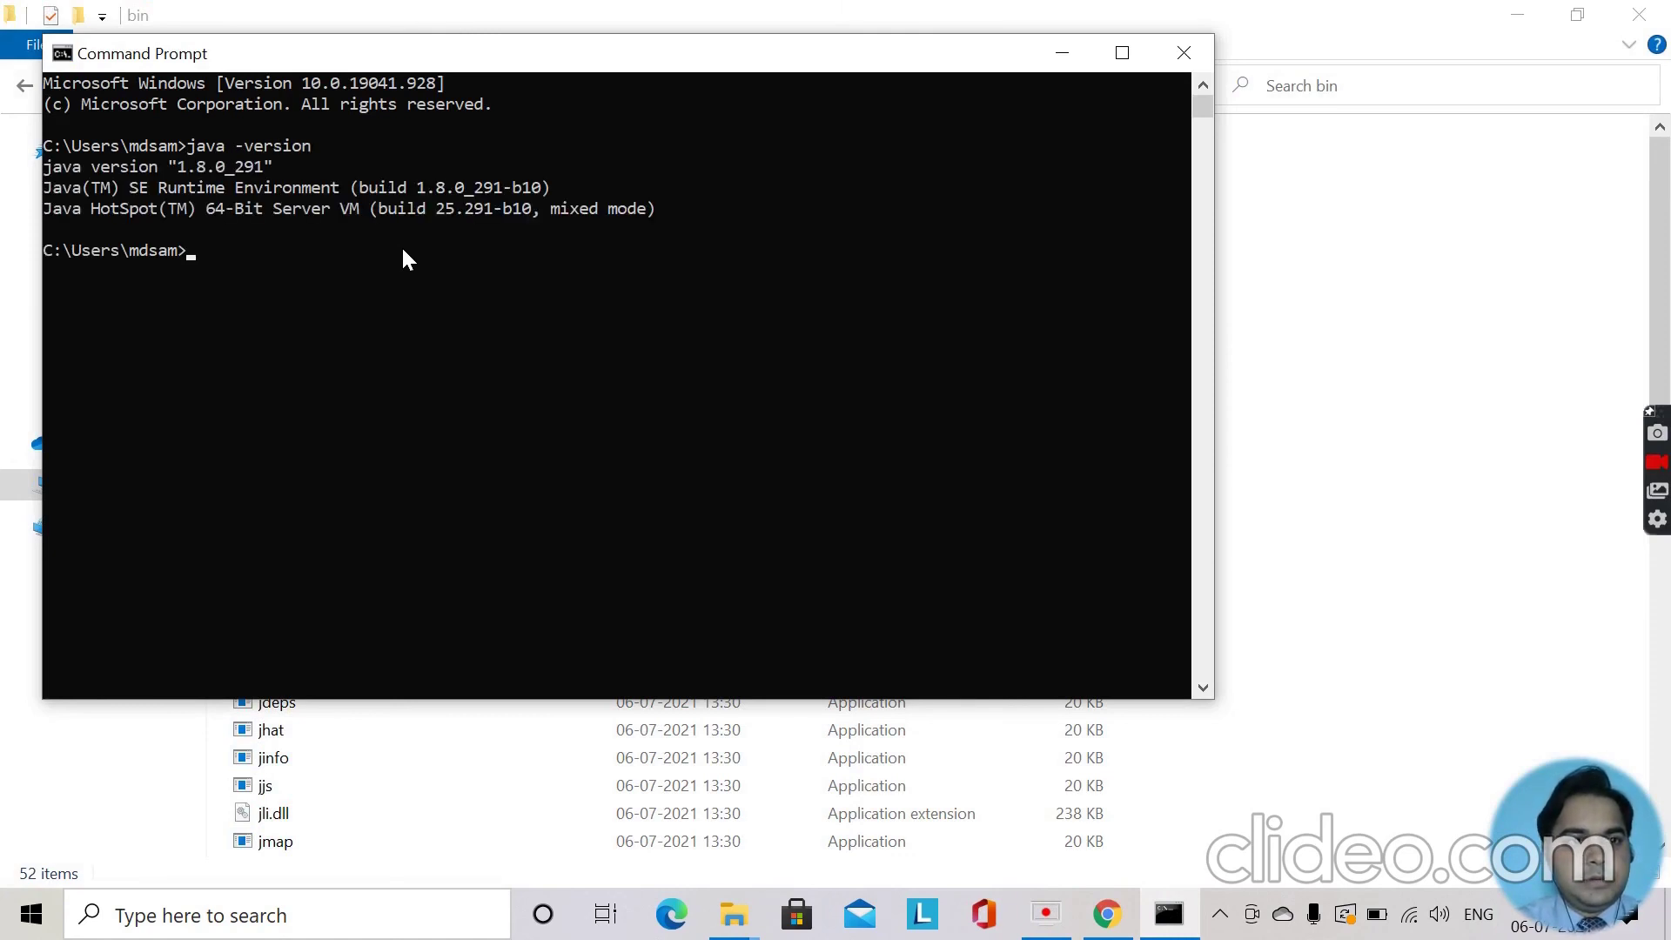